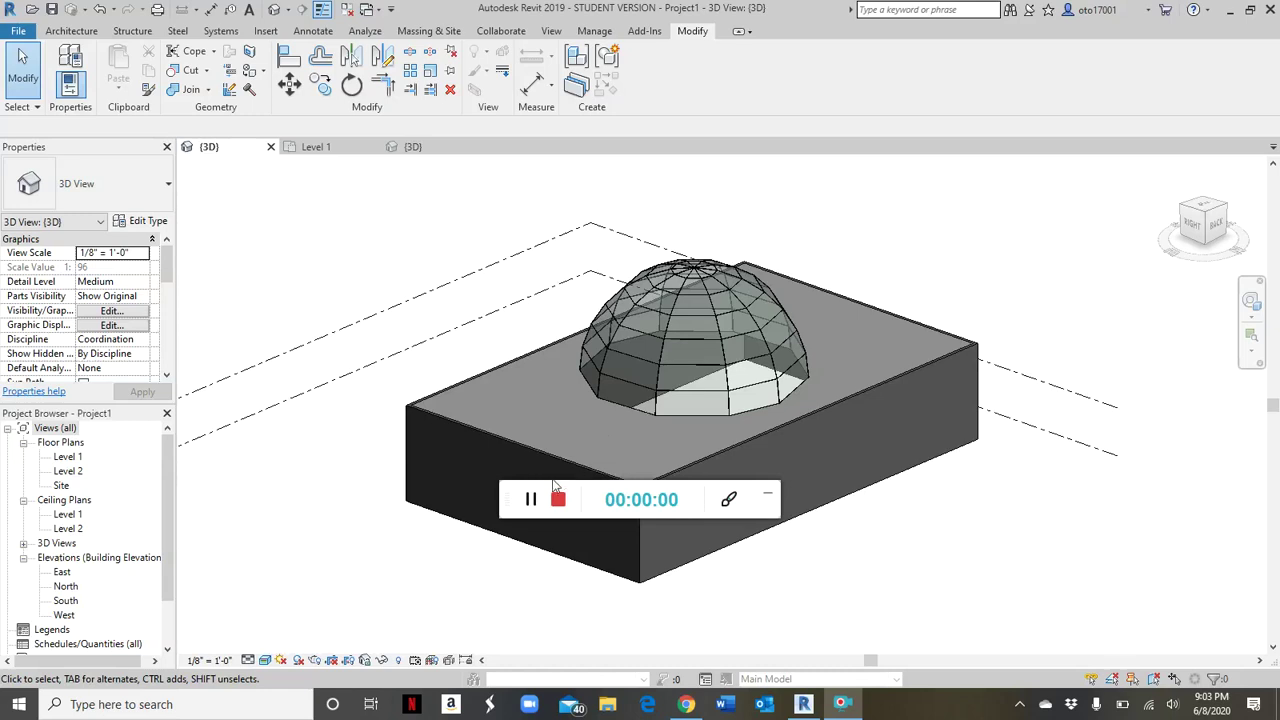
drag(506, 494, 1013, 700)
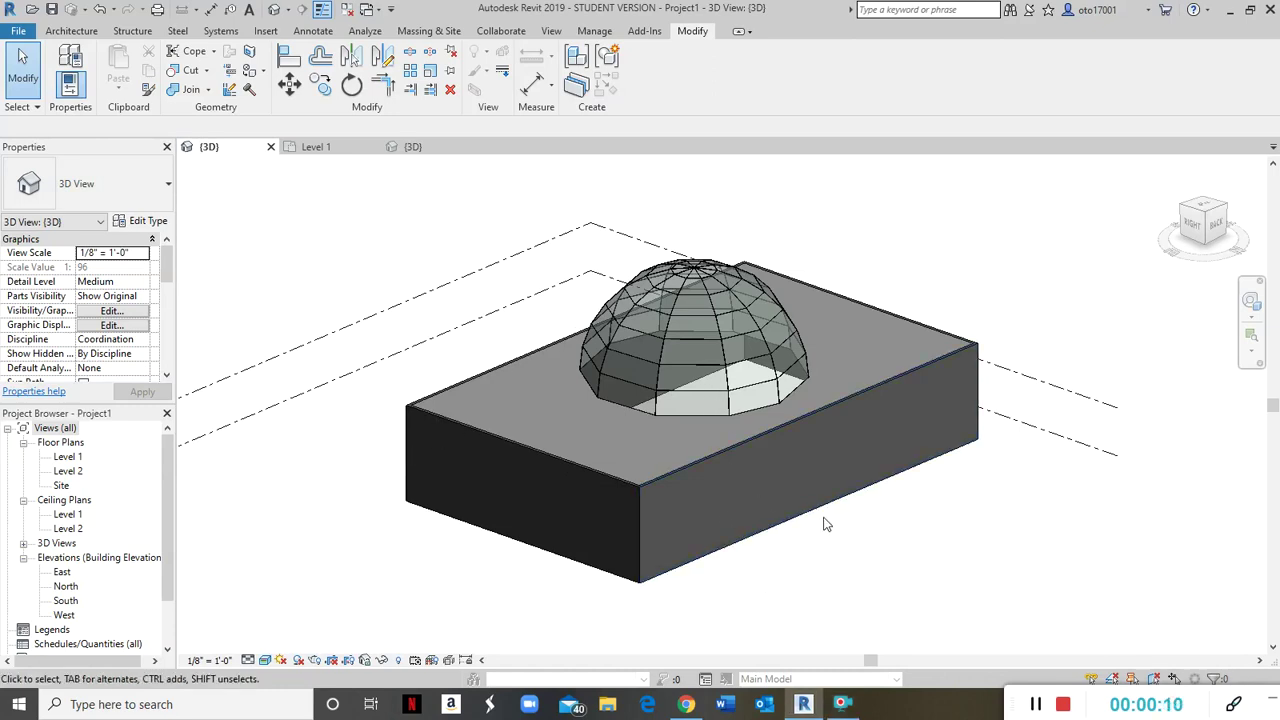
shift+middle_drag(857, 531, 987, 390)
shift+middle_drag(940, 305, 920, 535)
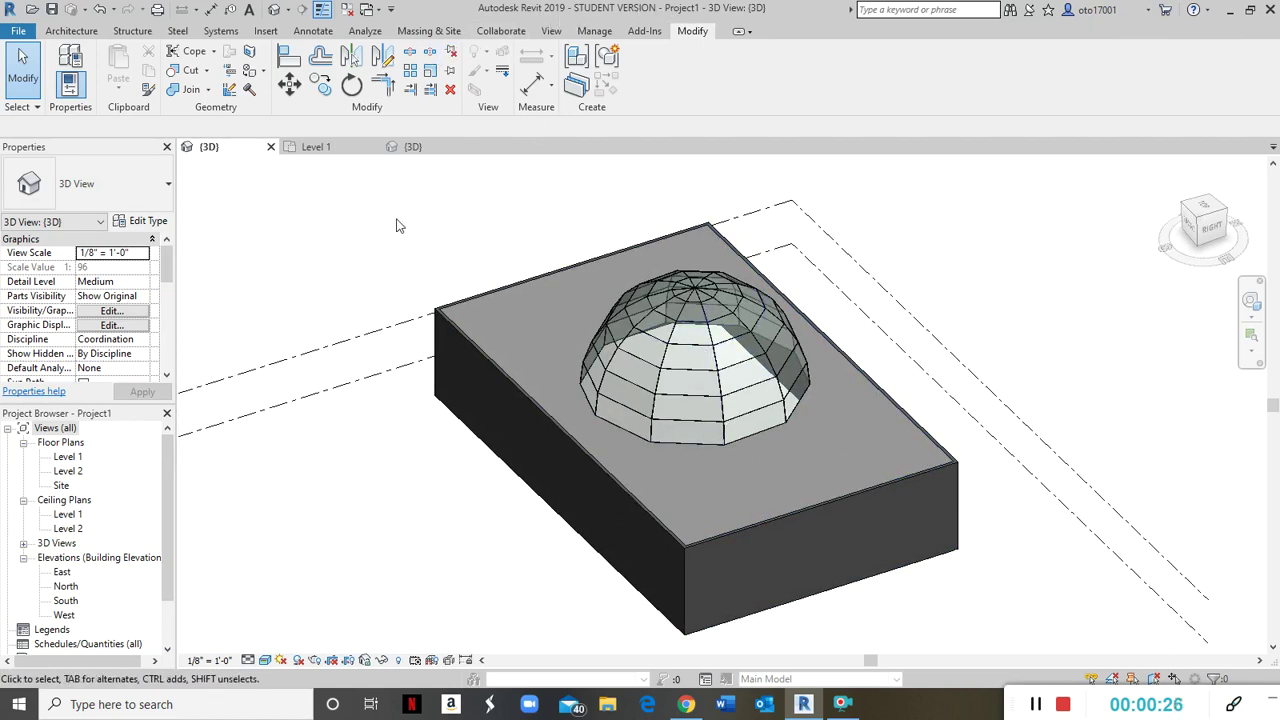
Reset the temporary hide/isolate in Project2's 3D view and check the ceiling's properties
click(340, 150)
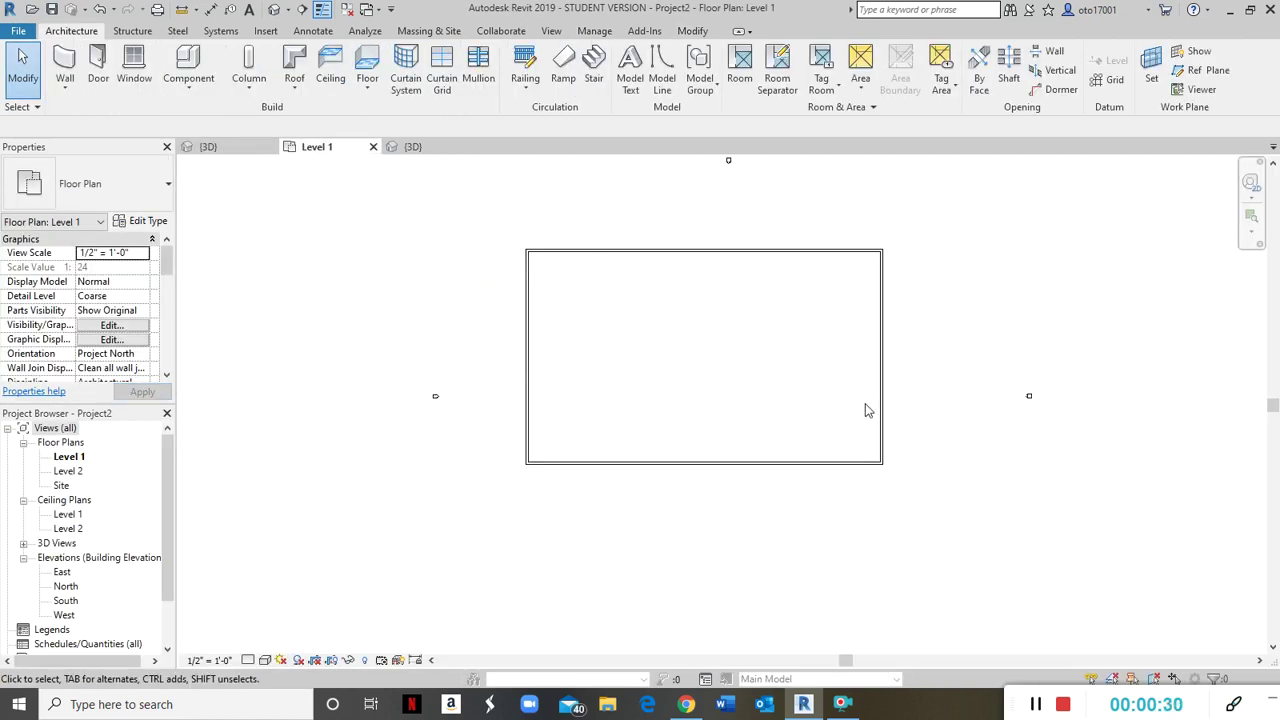
click(412, 147)
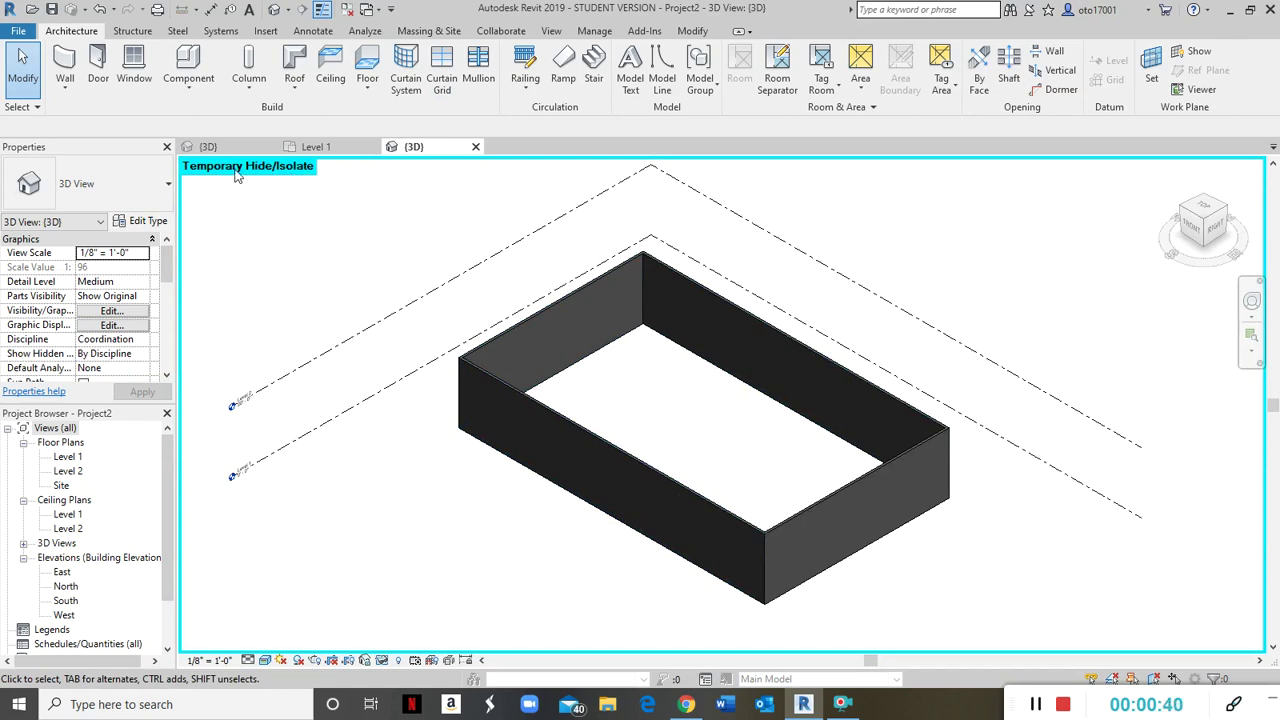
key(h)
key(r)
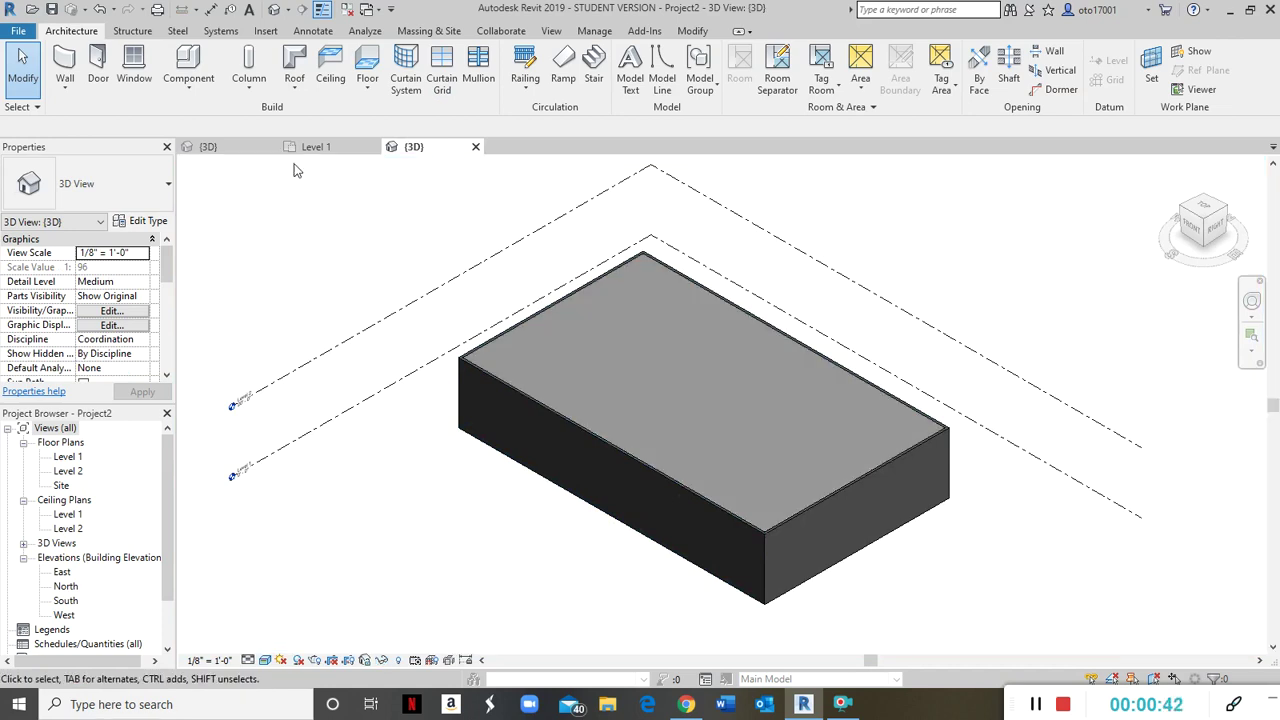
click(816, 499)
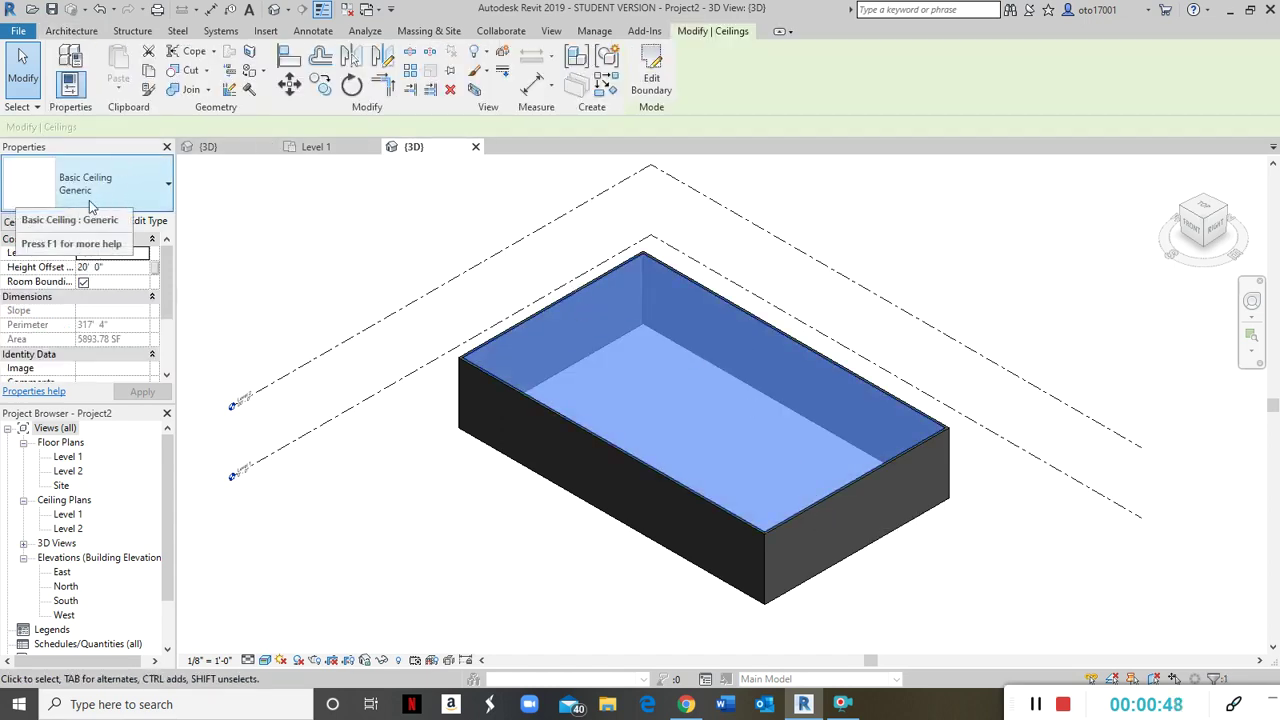
click(390, 402)
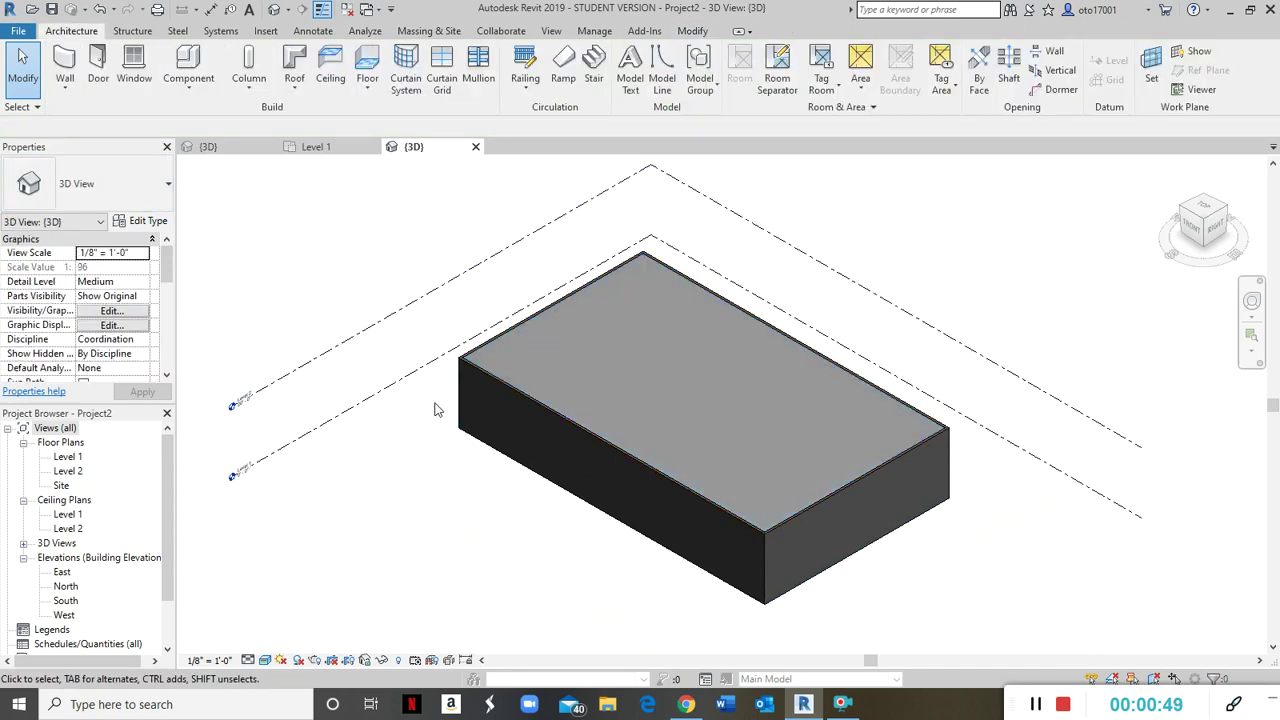
In the Level 1 floor plan, try to pick the ceiling along the wall edge by cycling through the overlapping elements
click(316, 150)
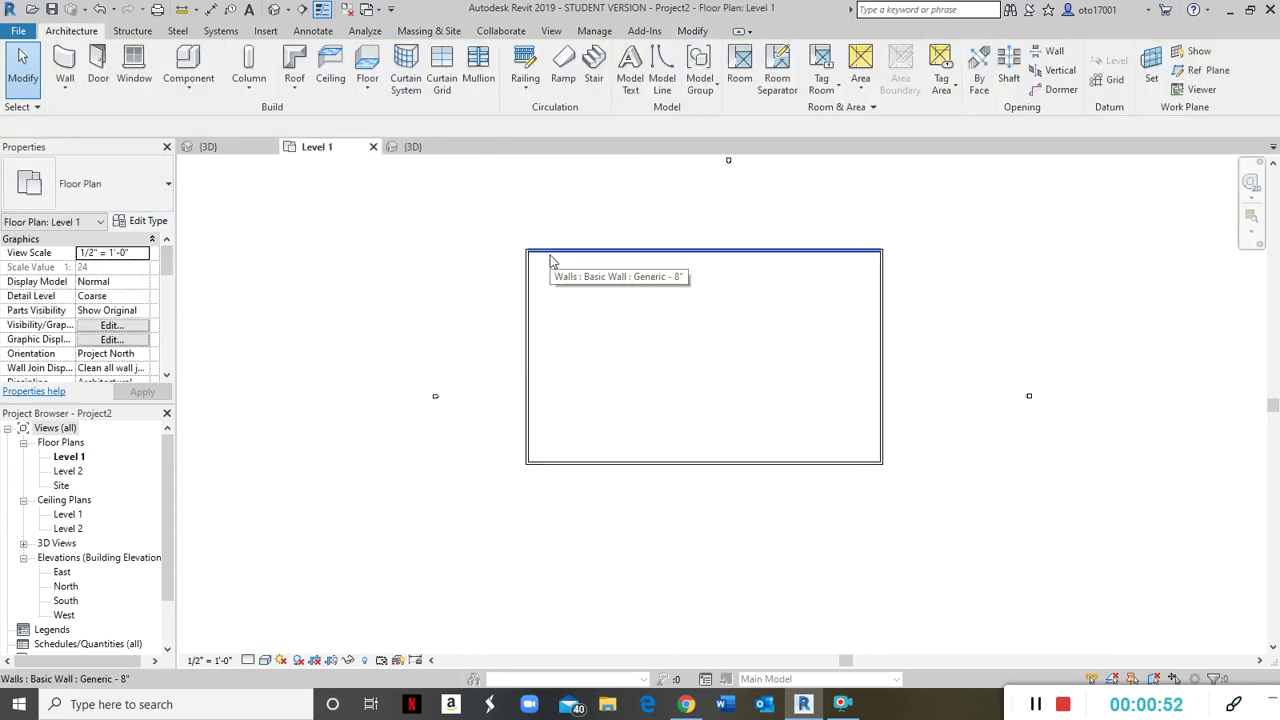
key(Tab)
key(Tab)
key(Tab)
key(Tab)
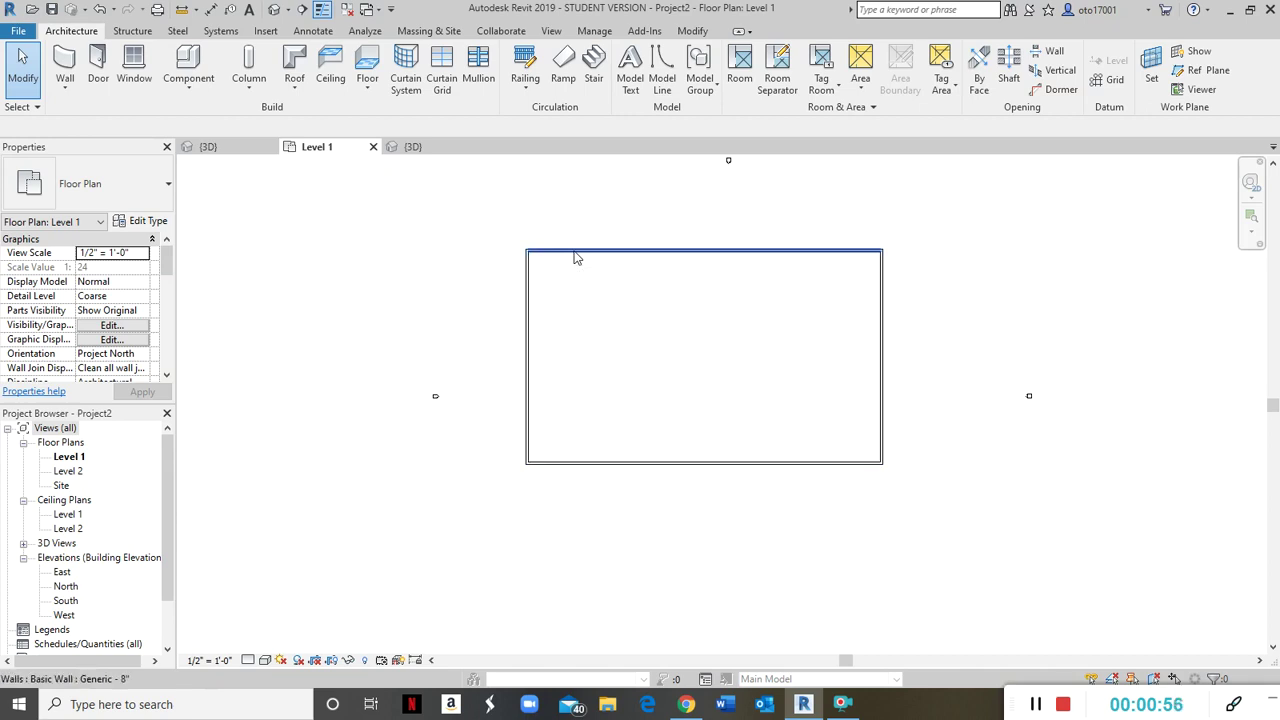
scroll(541, 262, up, 3)
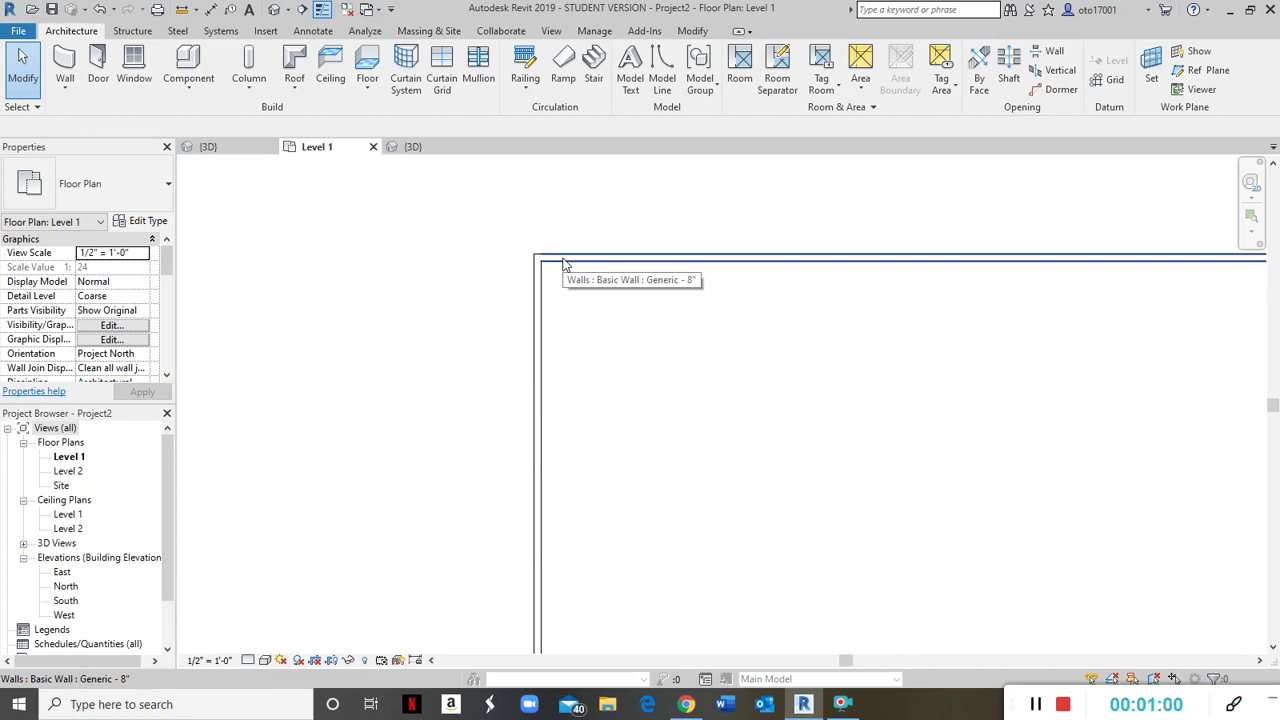
key(Tab)
key(Tab)
key(Tab)
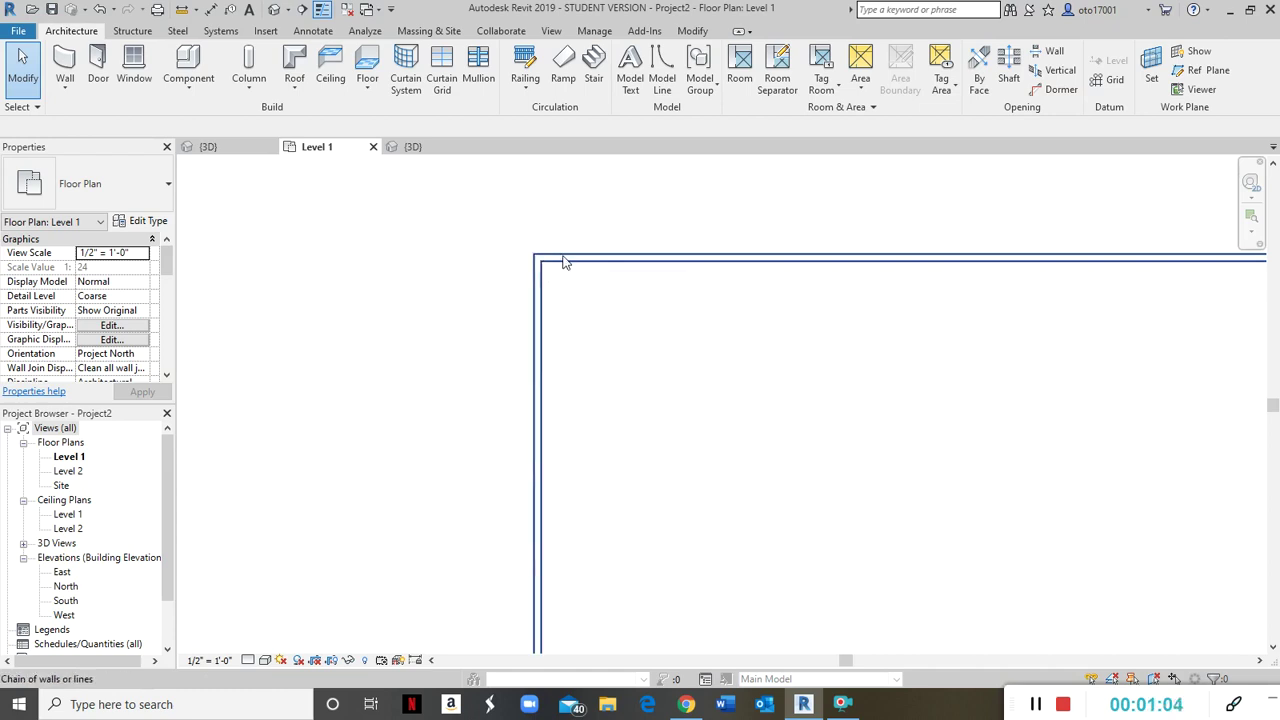
key(Tab)
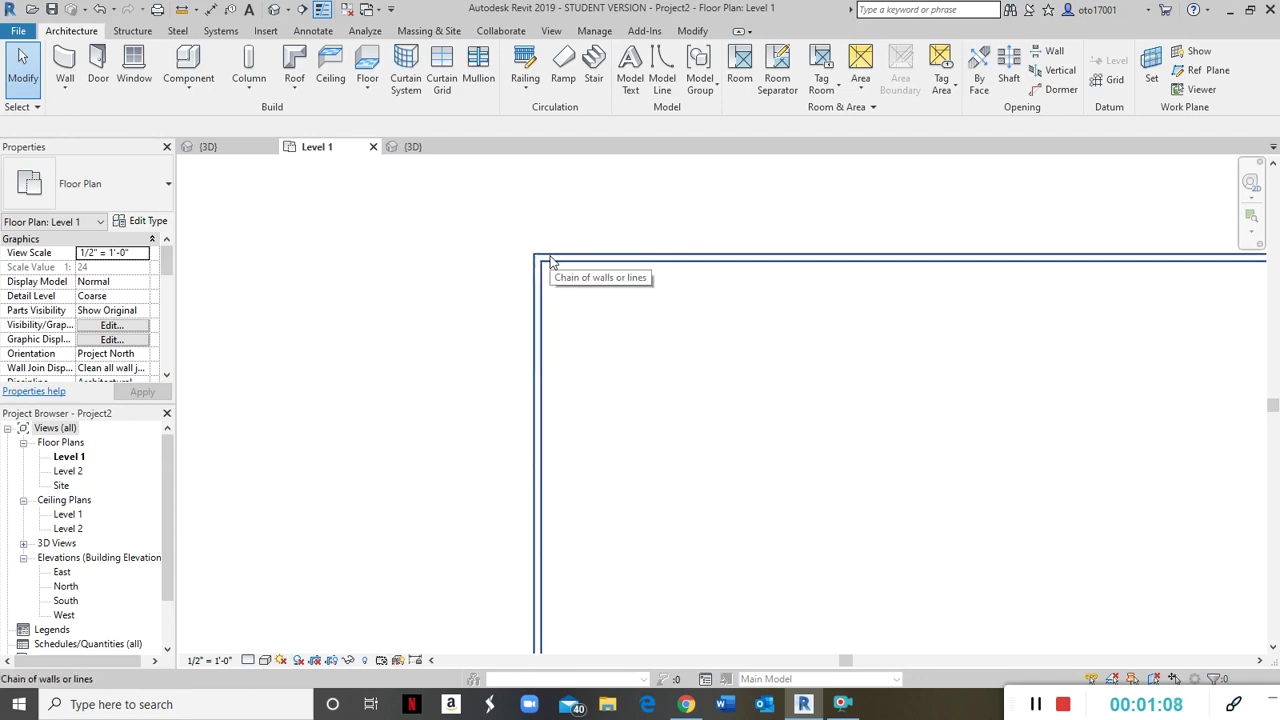
scroll(572, 268, down, 4)
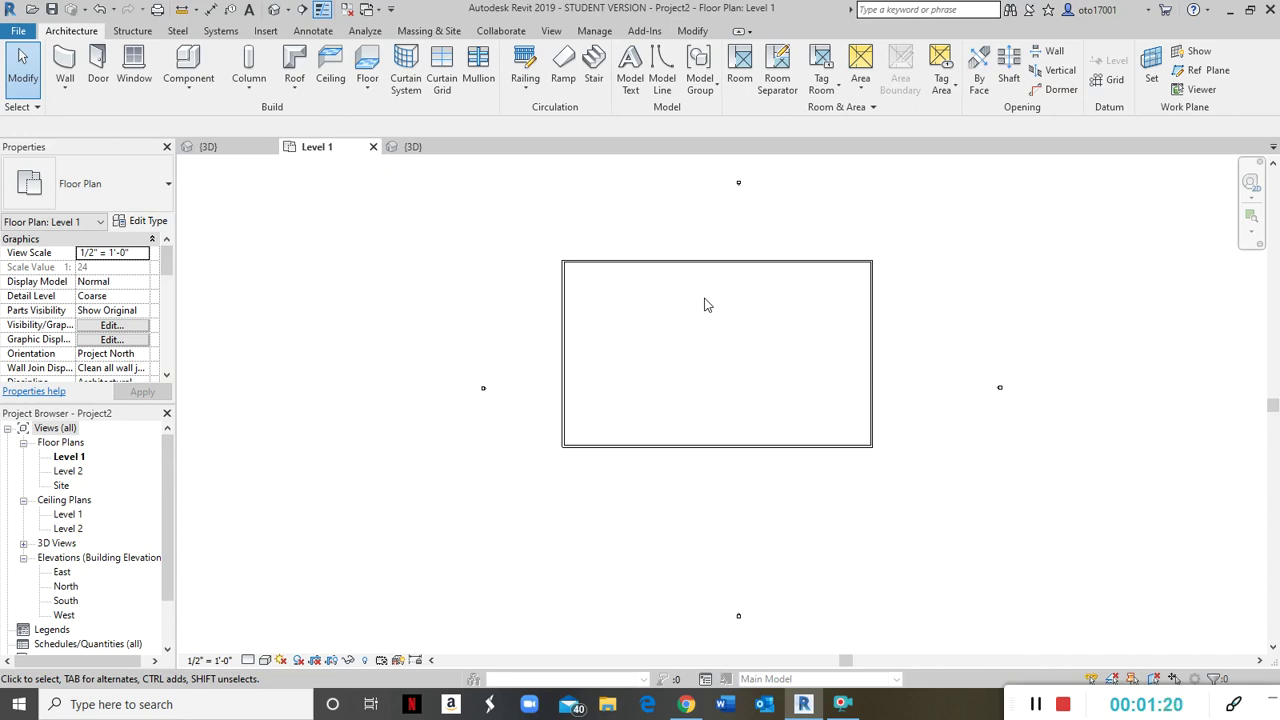
Set the Level 1 floor plan's view range to a top offset and a cut plane offset of 21' 0"
key(v)
key(r)
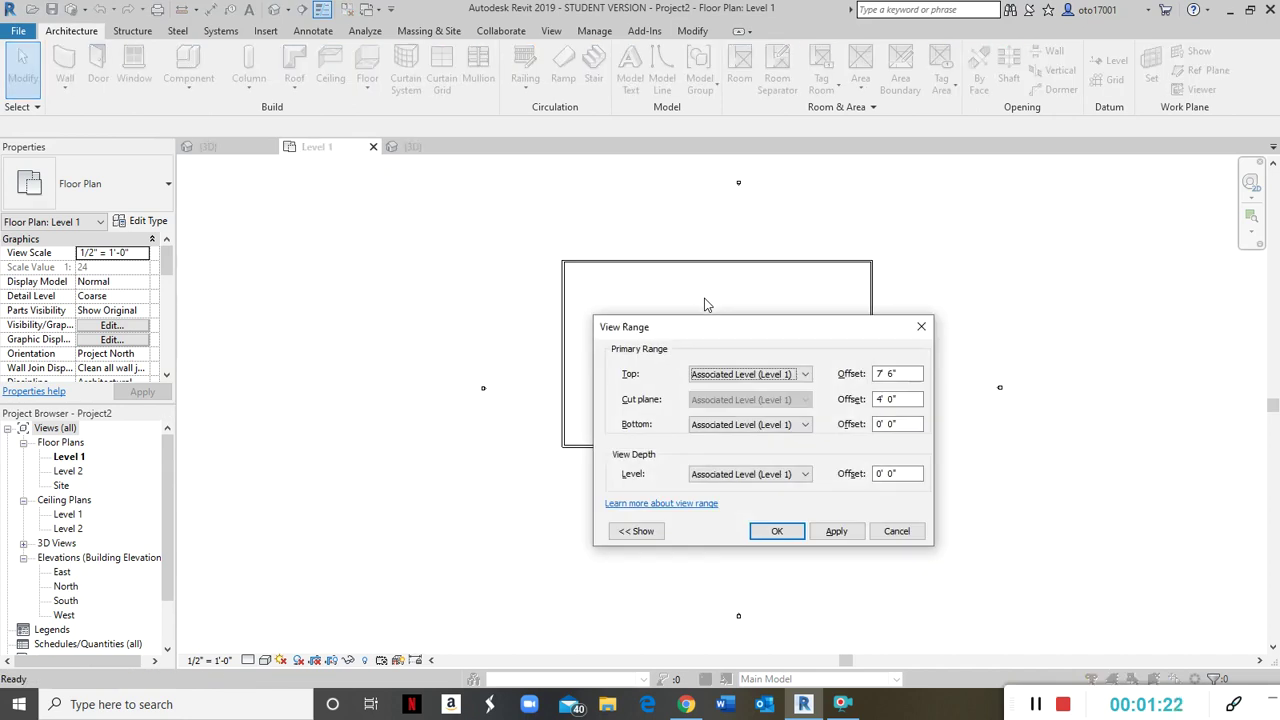
drag(918, 374, 850, 380)
key(BackSpace)
key(ctrl+z)
text(20)
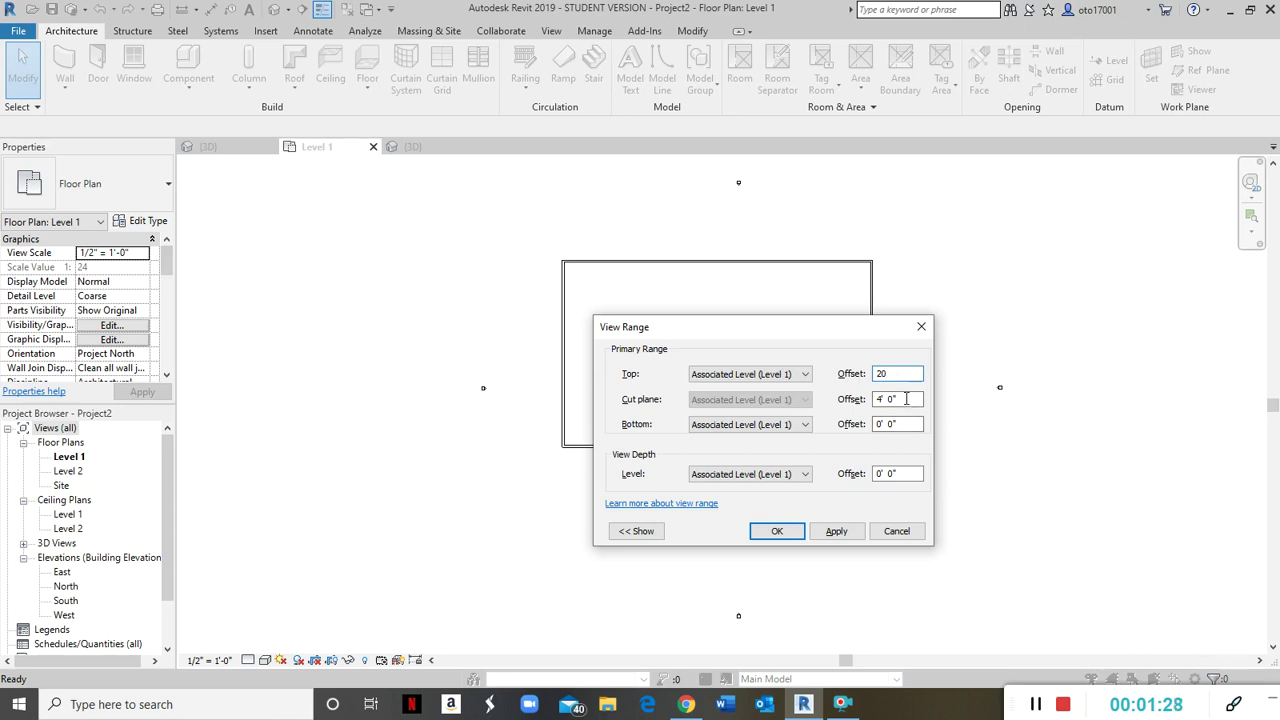
drag(899, 400, 860, 401)
text(21)
click(838, 531)
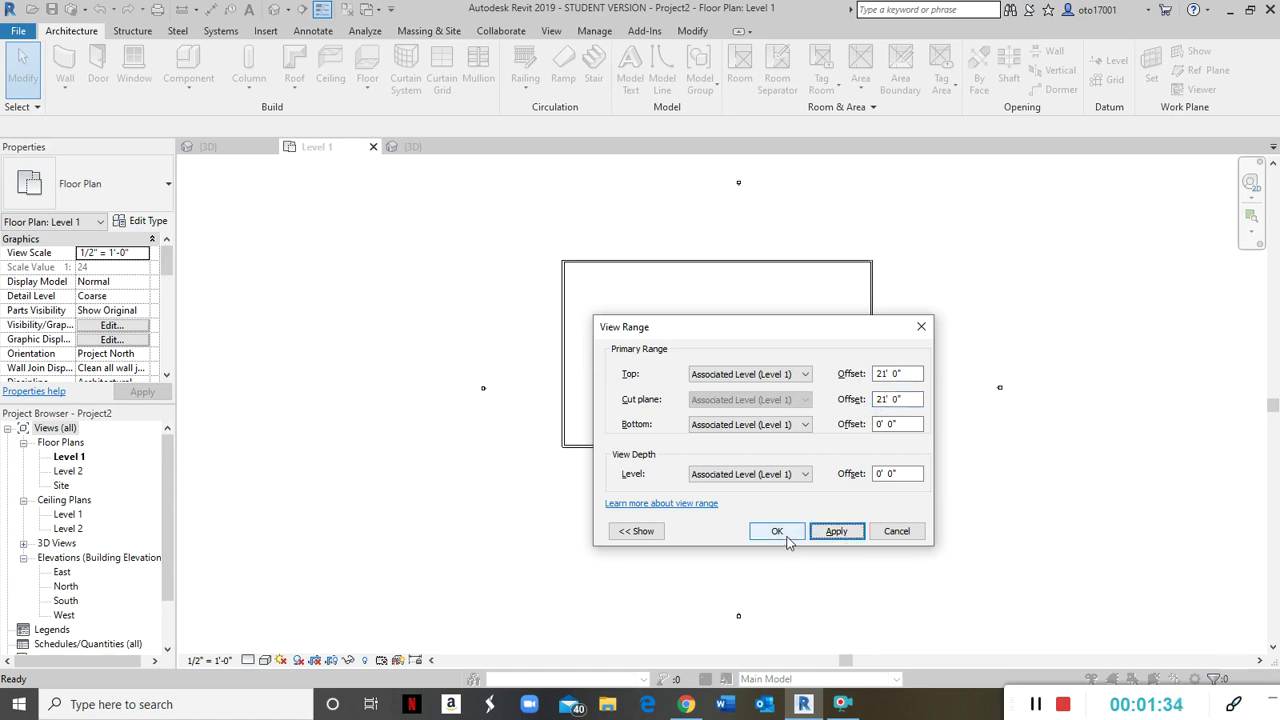
click(786, 537)
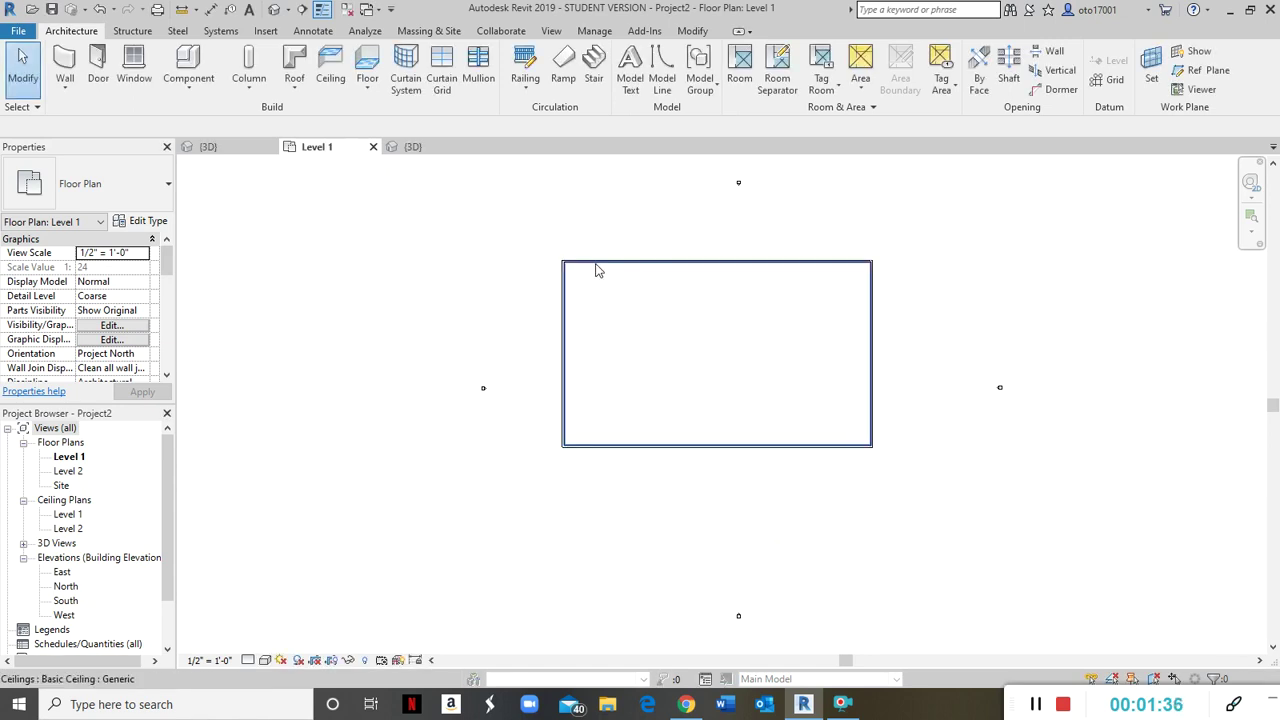
Check that the ceiling can be selected at the inner wall corner of the Level 1 floor plan
scroll(580, 271, up, 2)
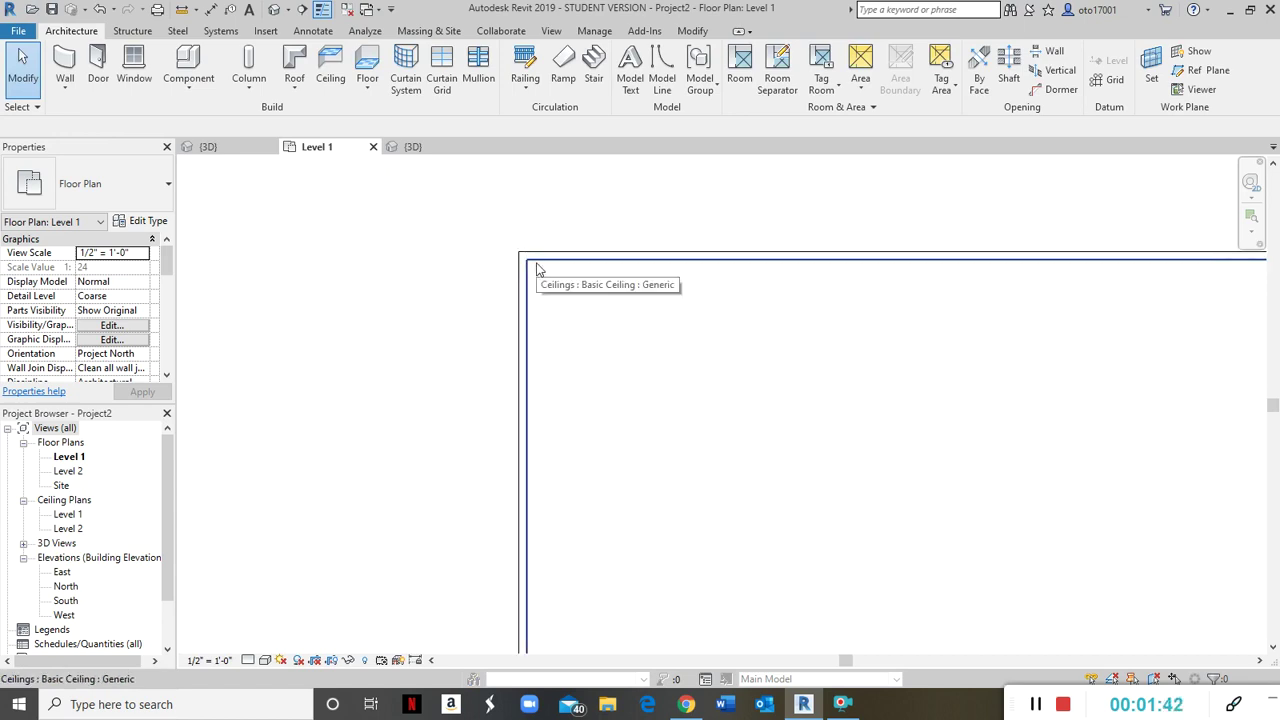
click(536, 268)
scroll(323, 594, down, 3)
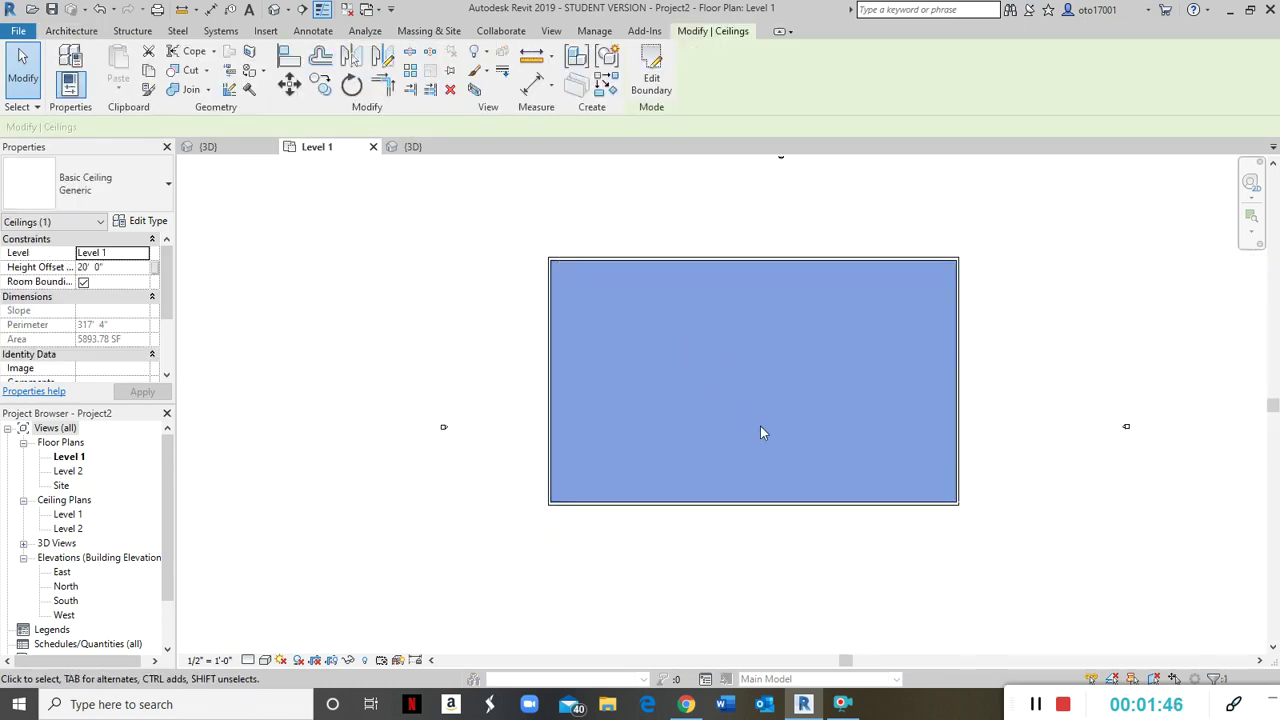
click(736, 253)
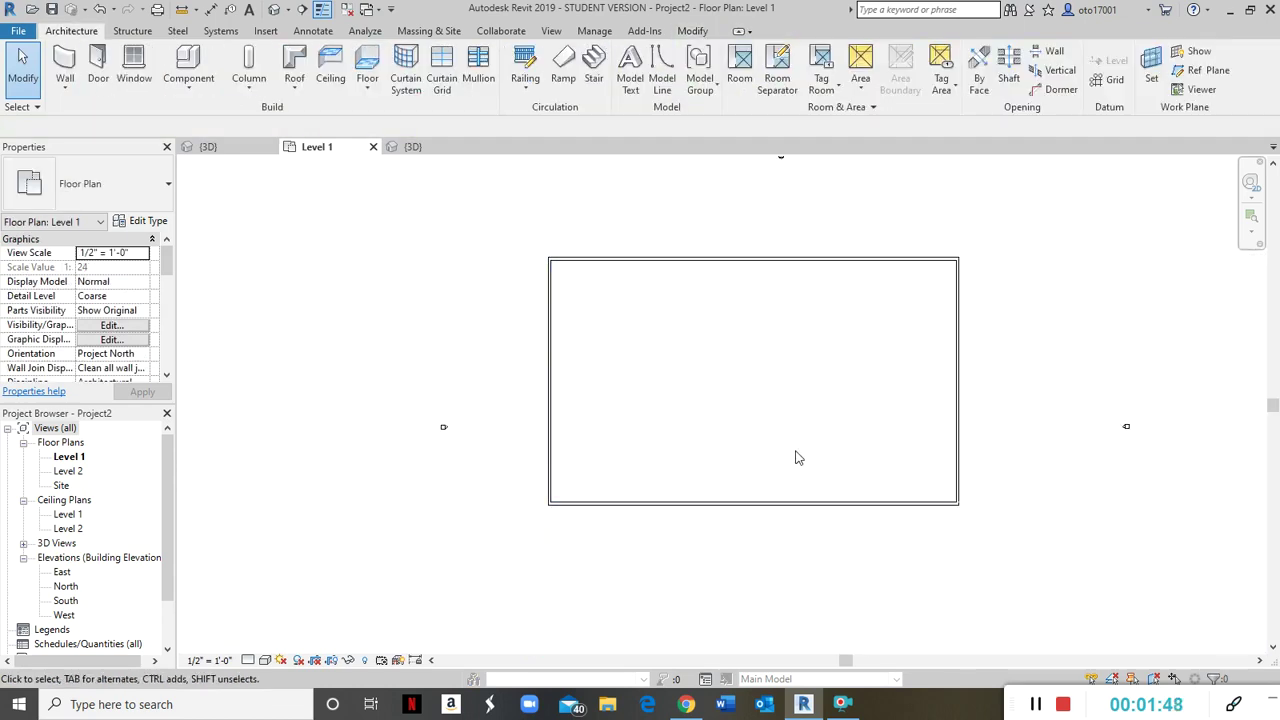
Draw a vertical detail line between the midpoints of the inner faces of the two long walls
scroll(795, 276, up, 2)
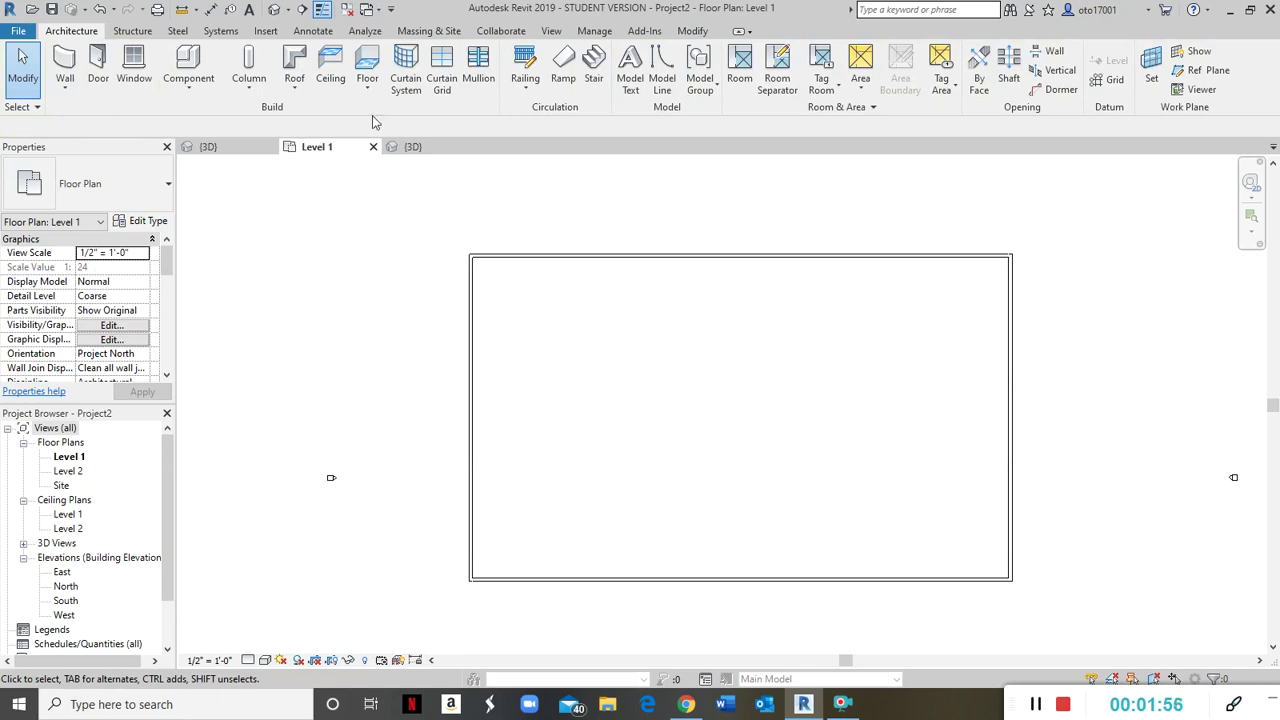
click(313, 30)
click(350, 57)
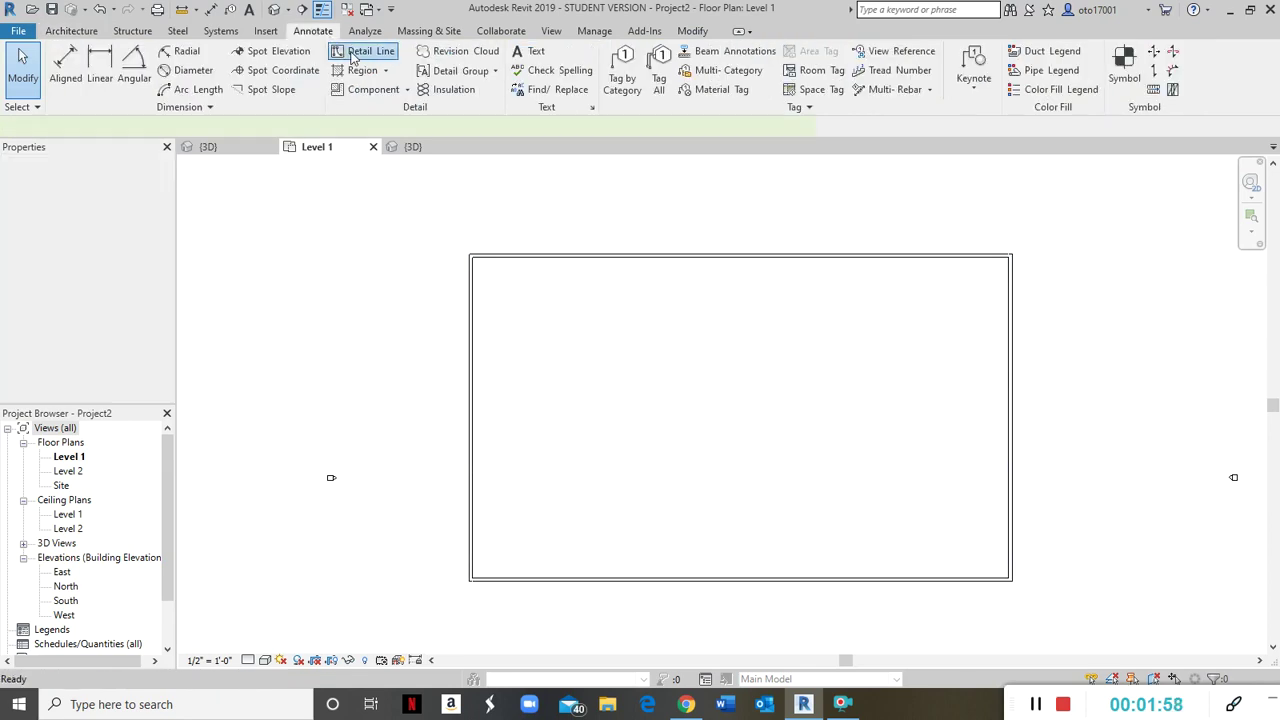
click(638, 55)
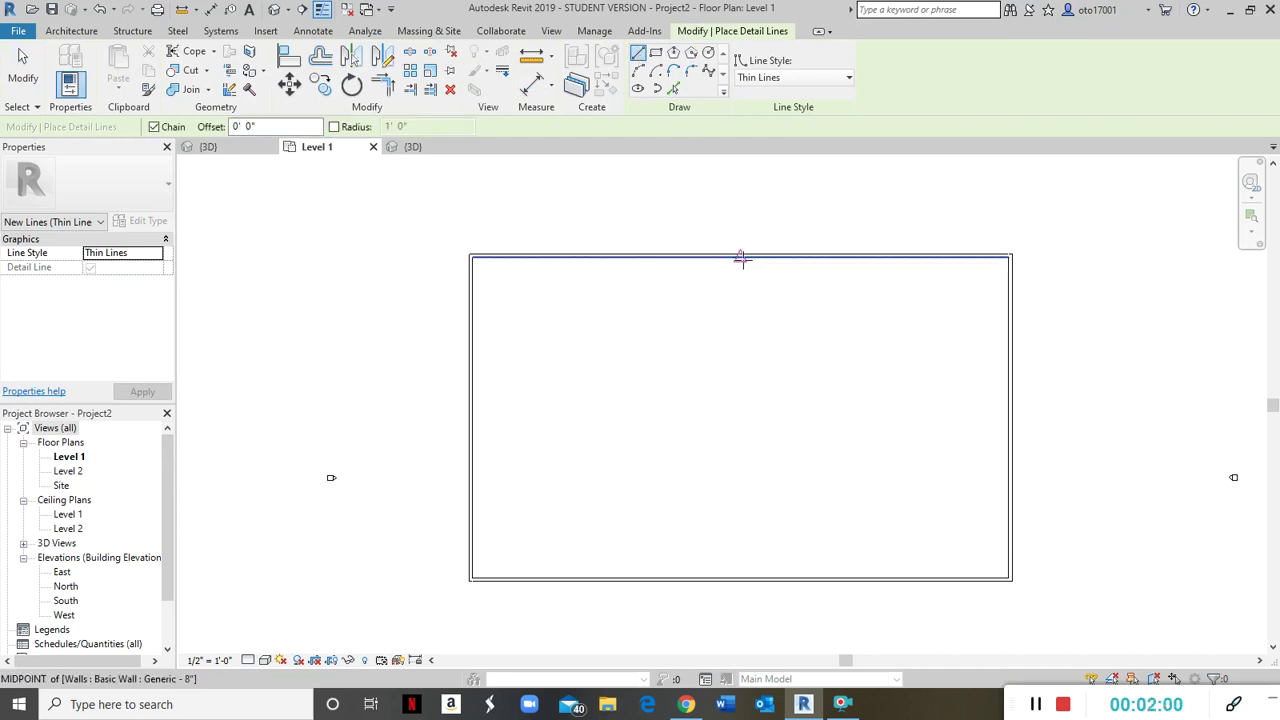
click(740, 258)
click(741, 578)
key(Escape)
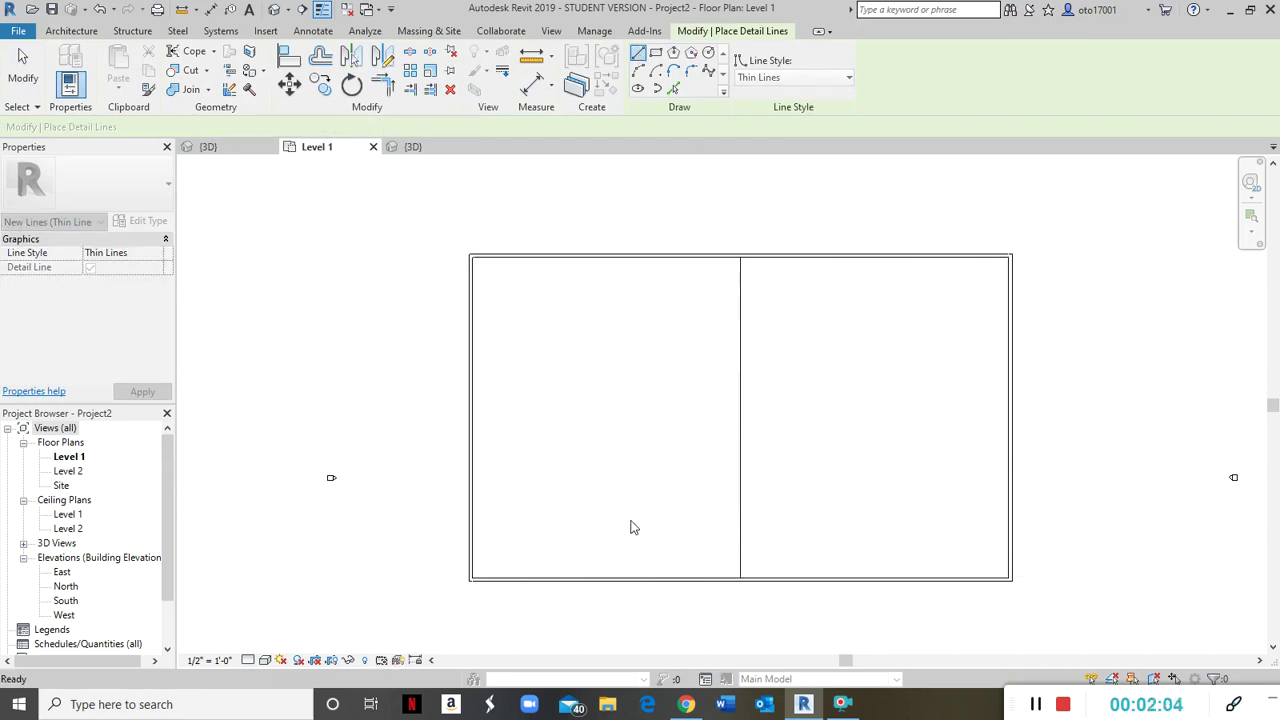
Draw a horizontal detail line between the midpoints of the inner faces of the two short walls
click(472, 417)
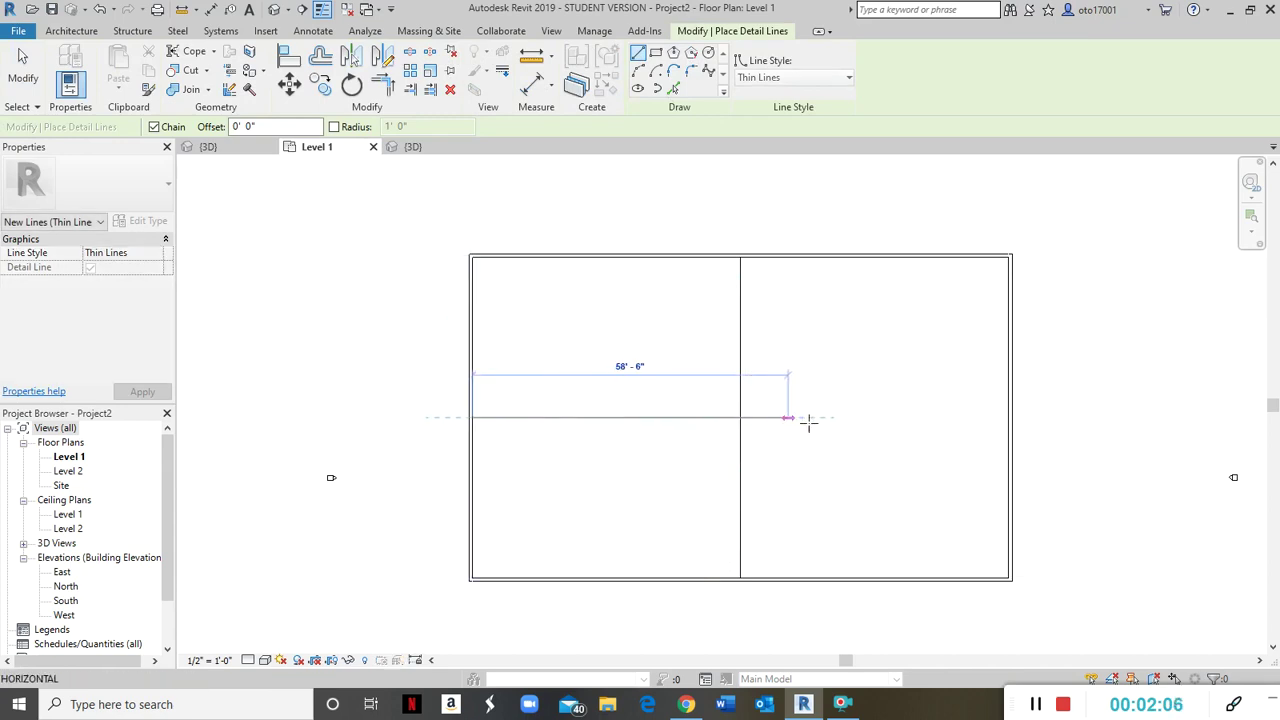
click(1008, 418)
key(Escape)
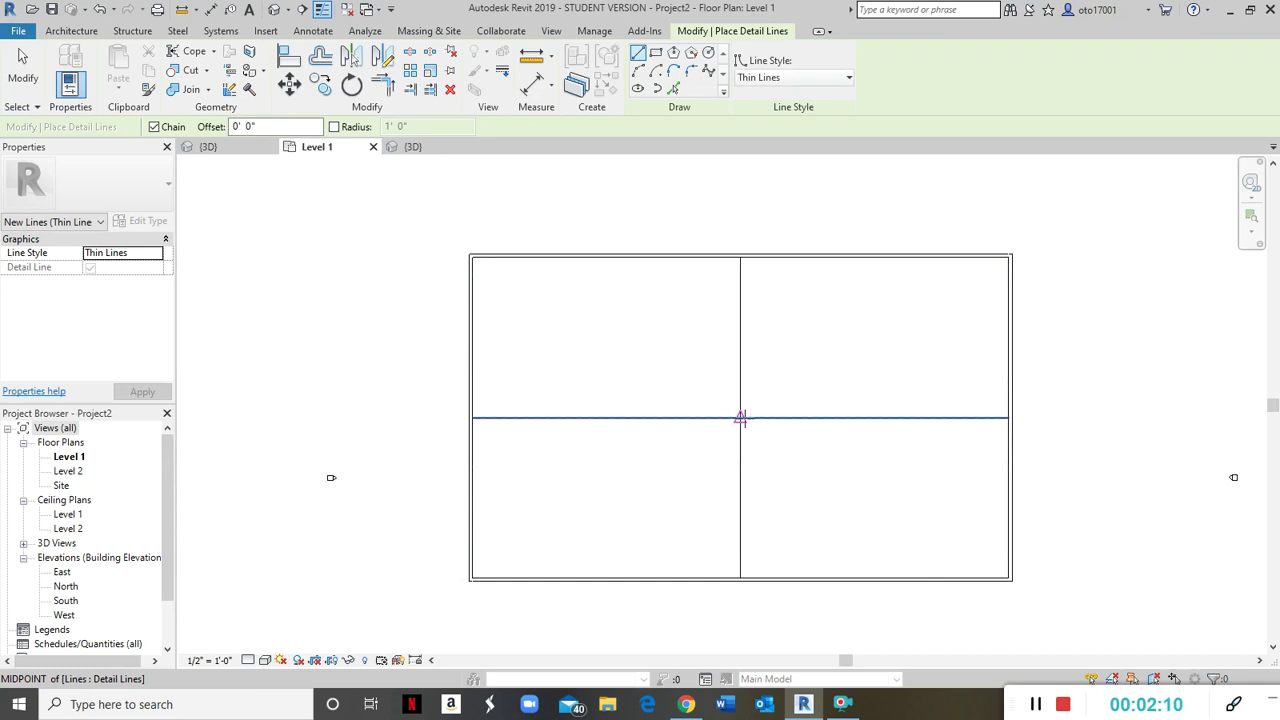
key(Escape)
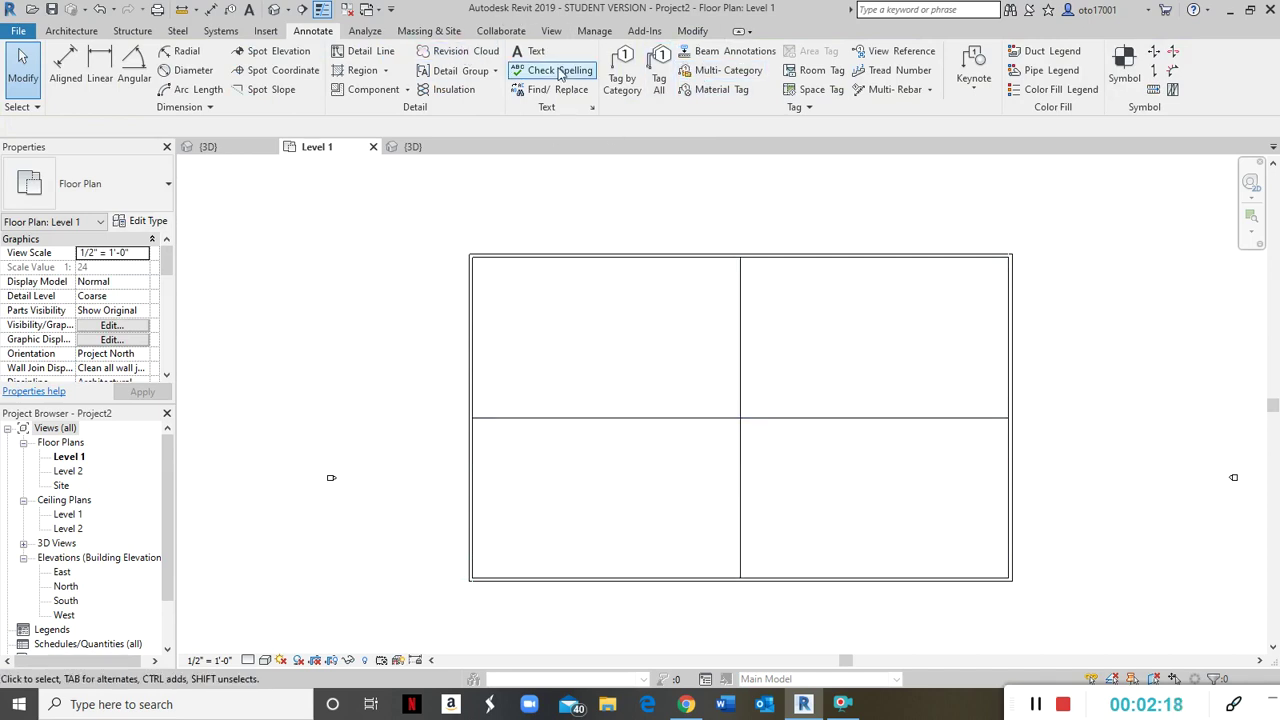
Start an in-place mass and name it "Gla"
click(439, 34)
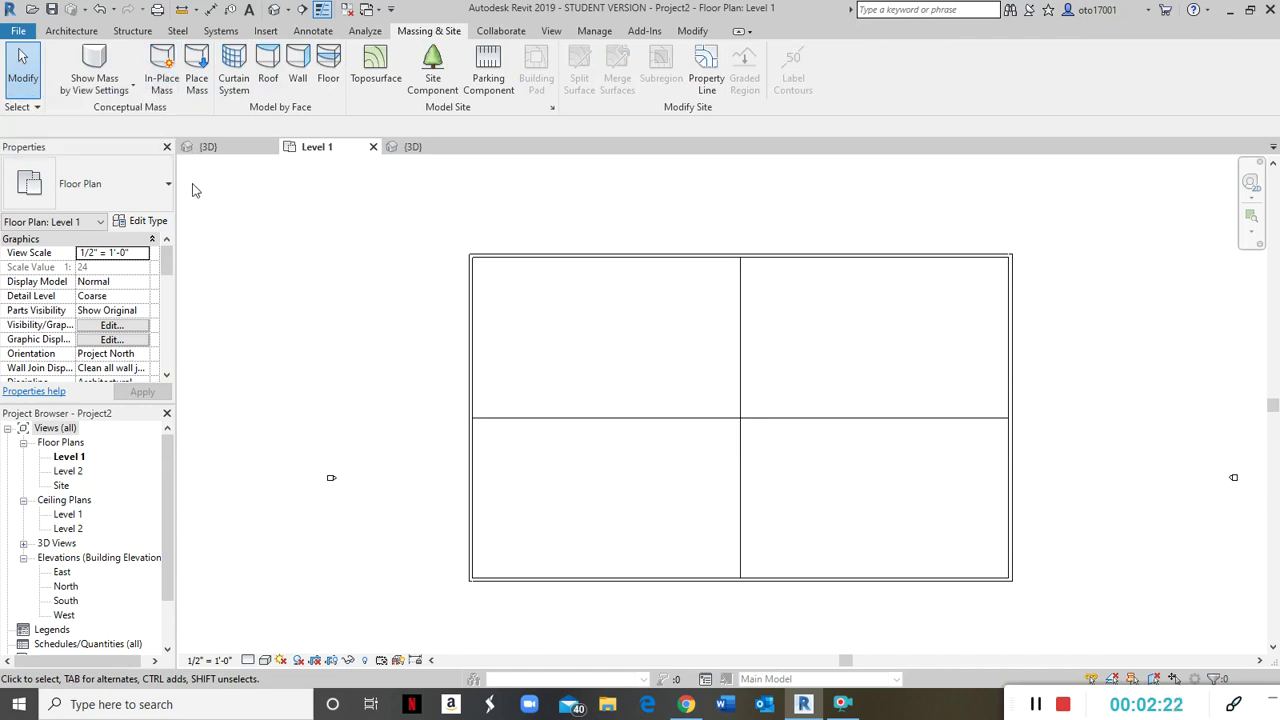
click(172, 90)
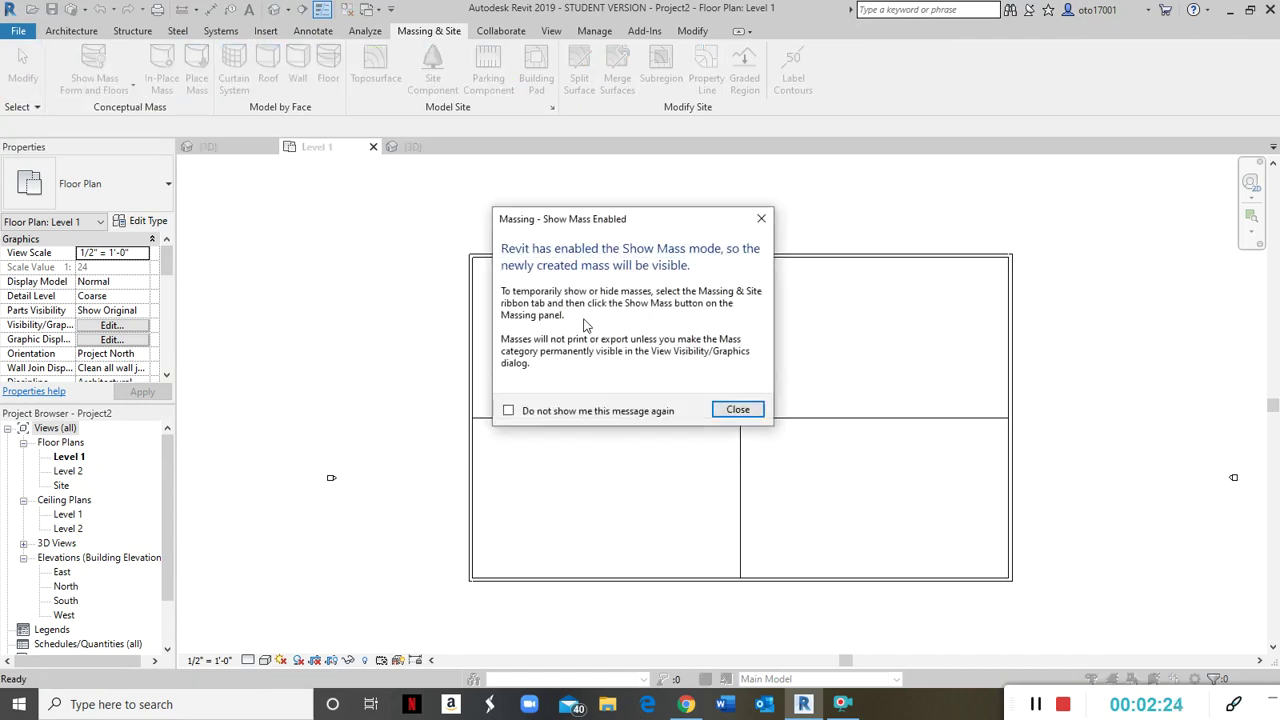
click(737, 410)
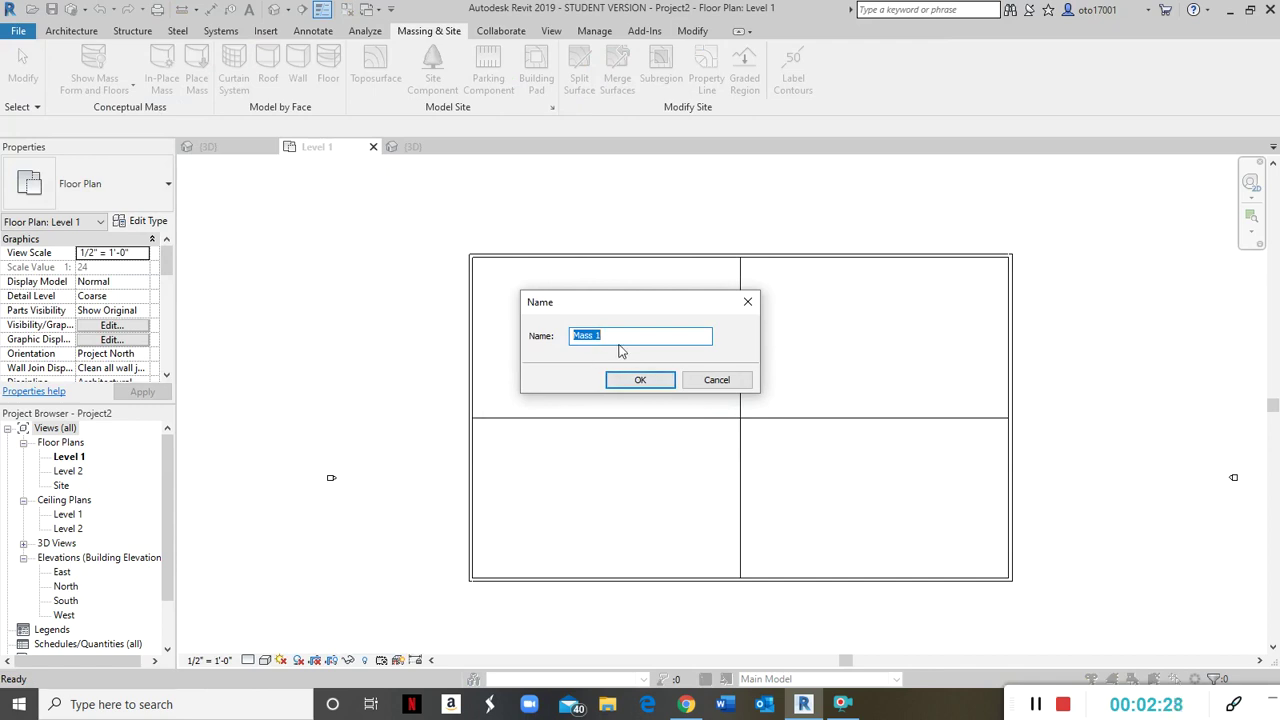
text(Gla)
key(Return)
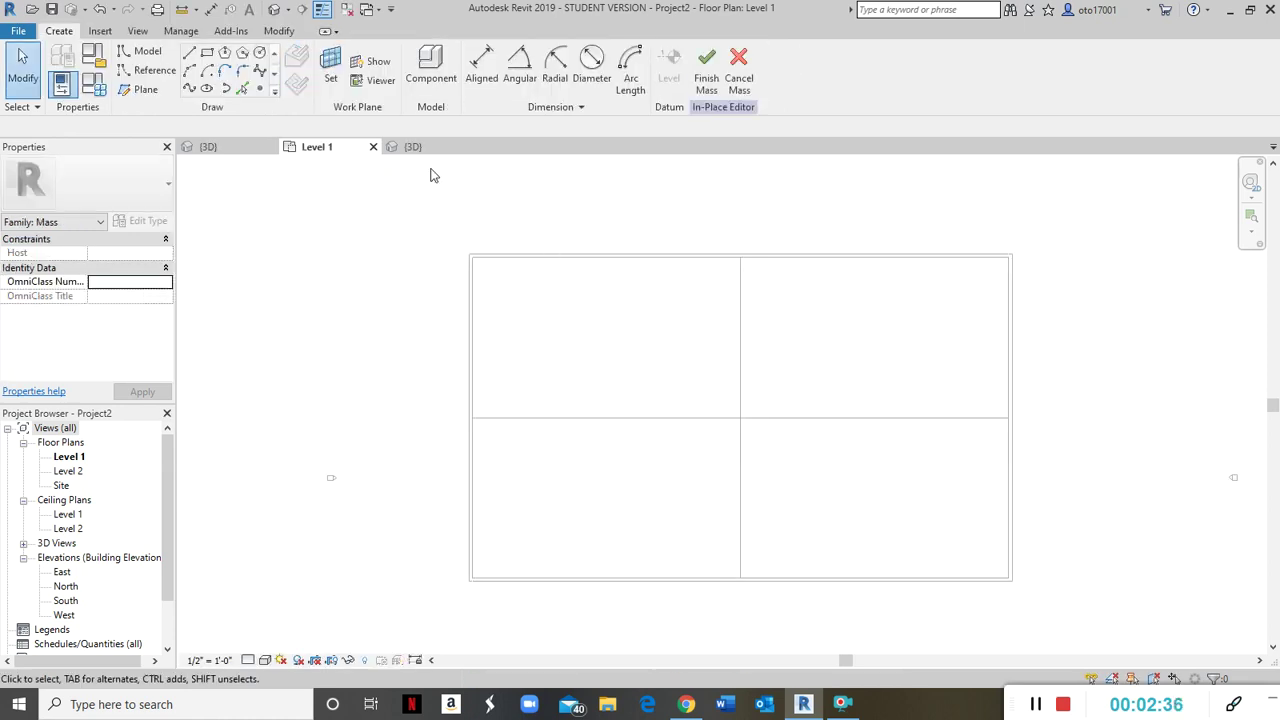
Draw a model-line circle with a 22' 0" radius centred on the intersection of the two detail lines
click(259, 55)
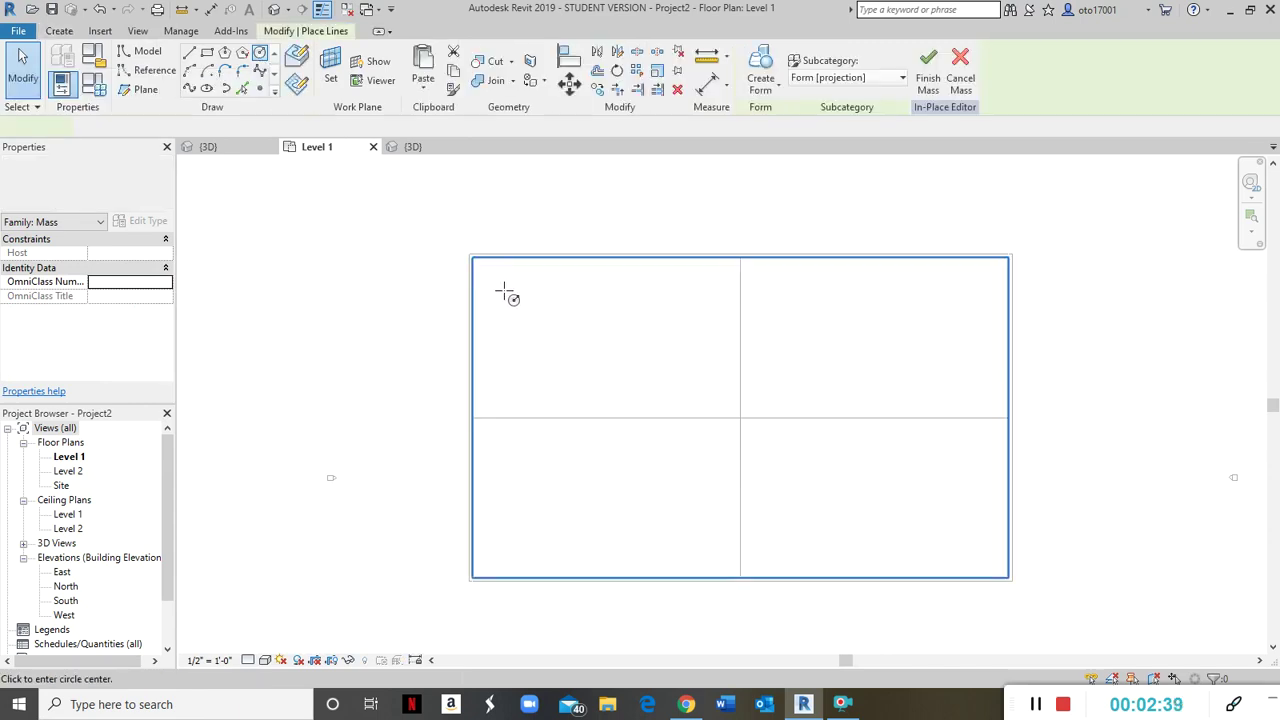
click(740, 418)
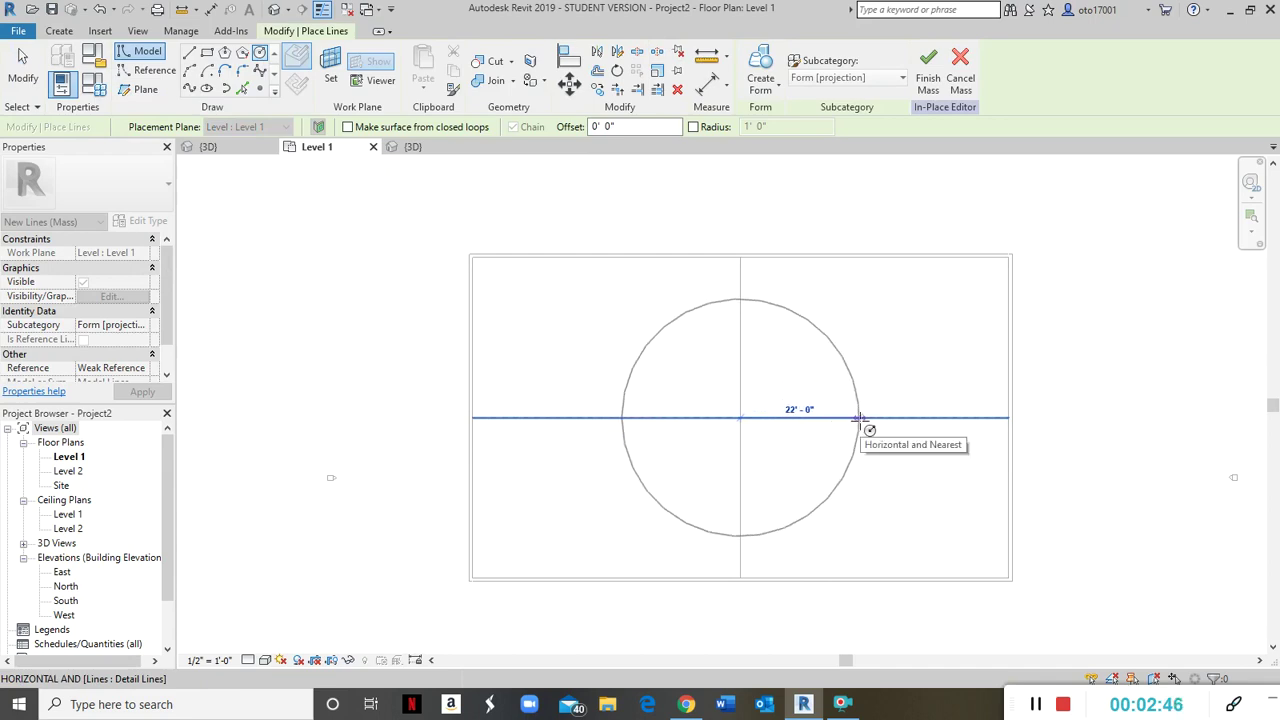
click(860, 418)
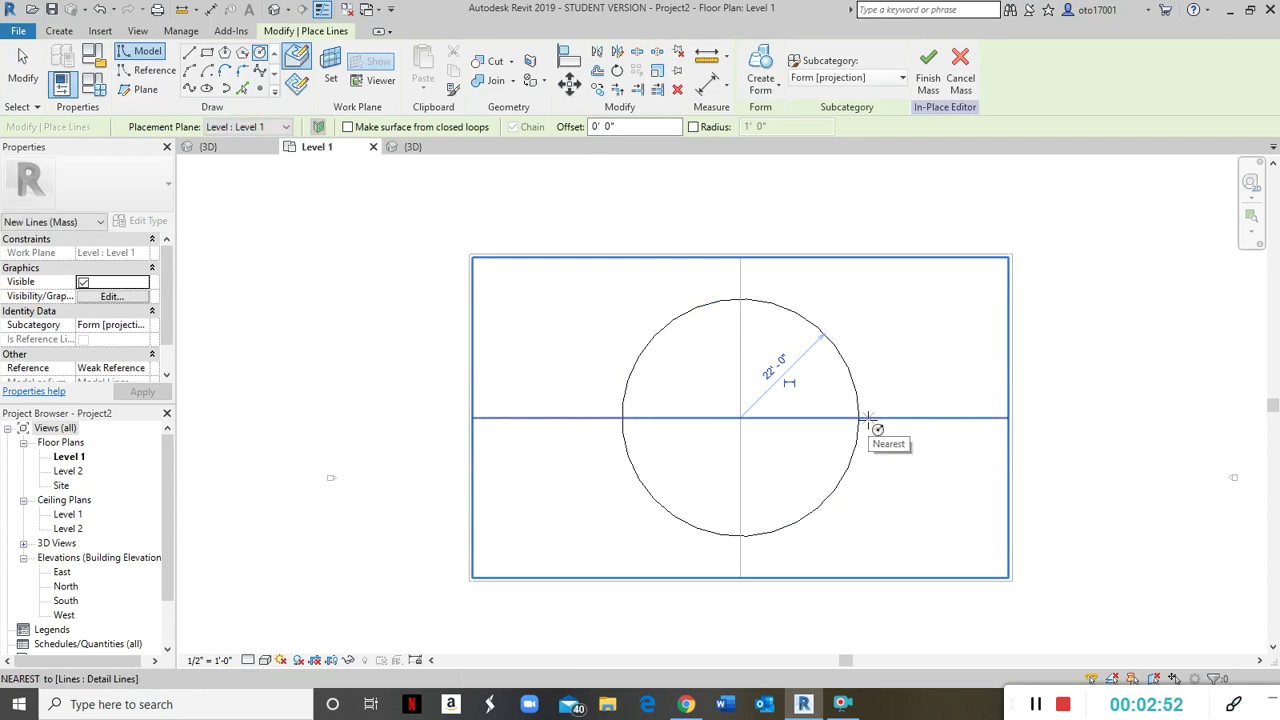
key(Escape)
key(Escape)
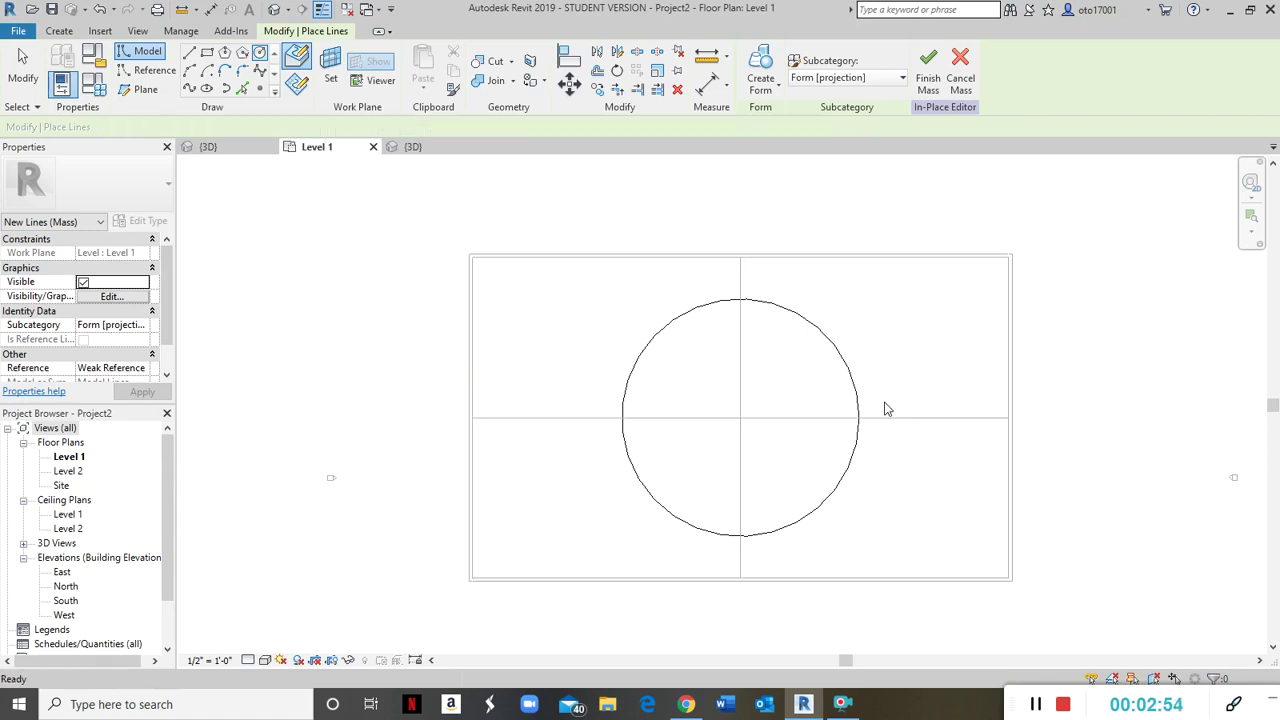
Create a solid form from the circle, choosing the sphere option, and finish the in-place mass
click(848, 370)
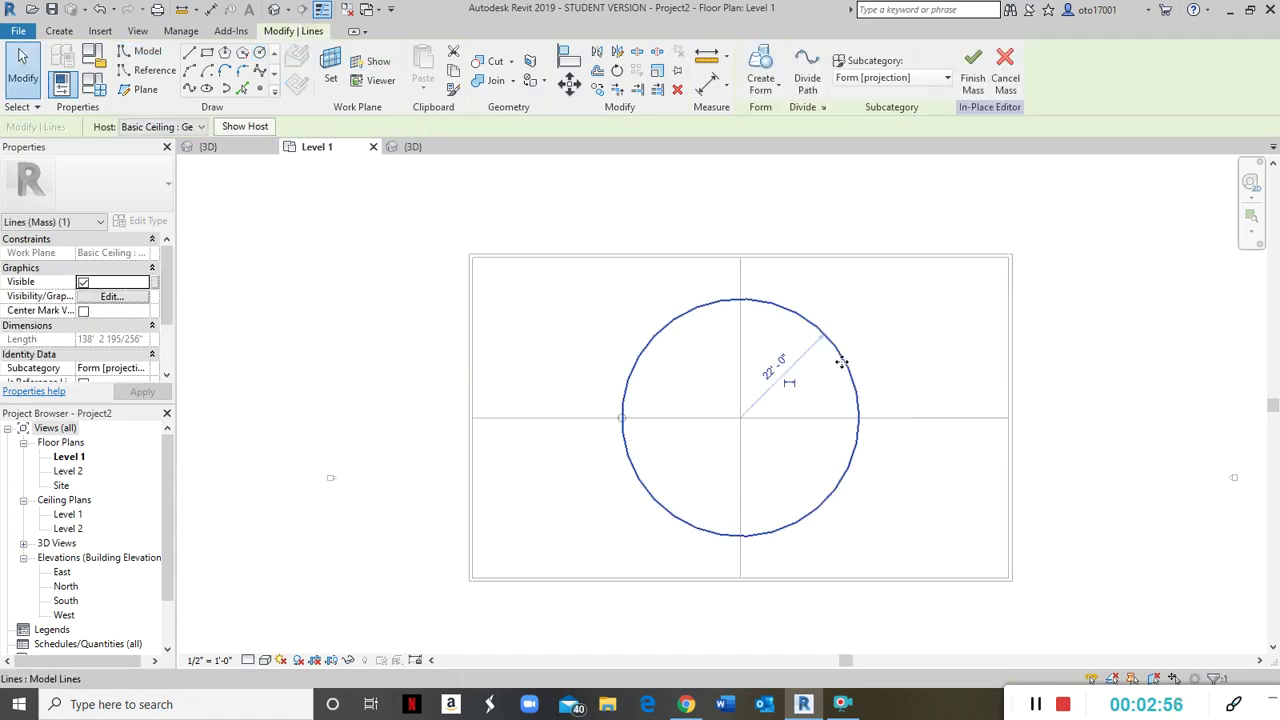
click(766, 96)
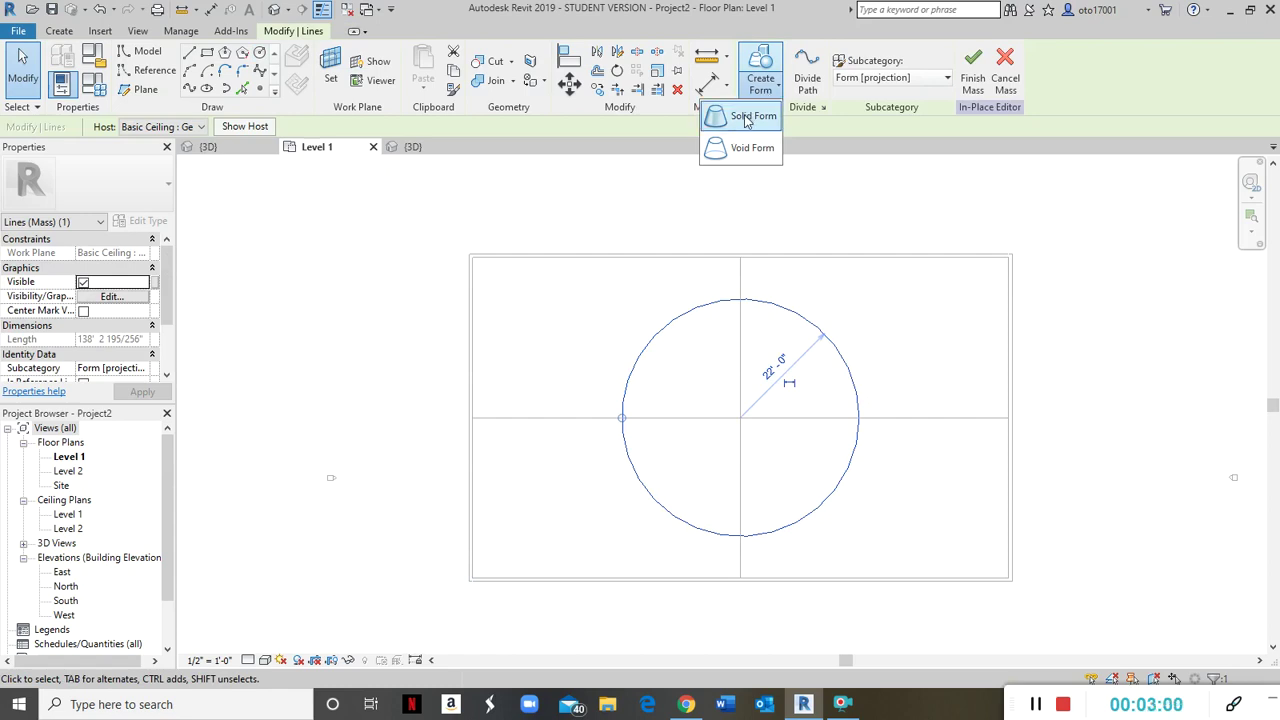
click(744, 115)
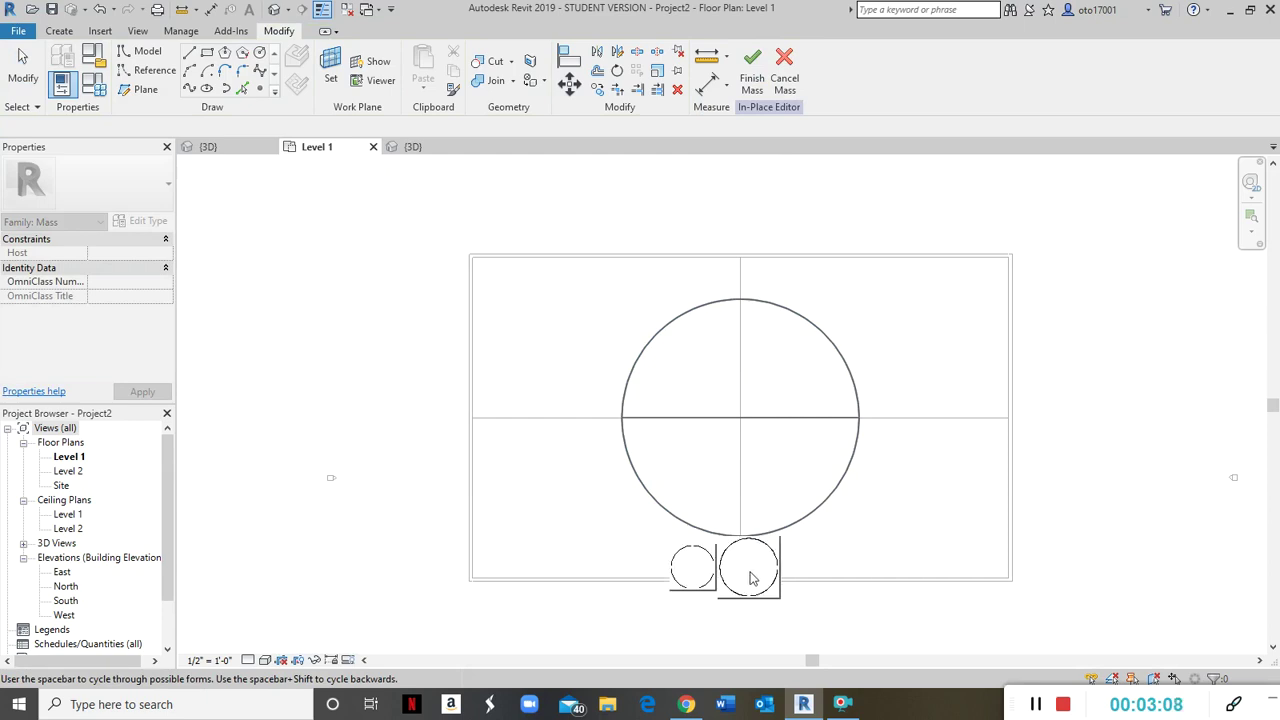
click(752, 578)
click(757, 85)
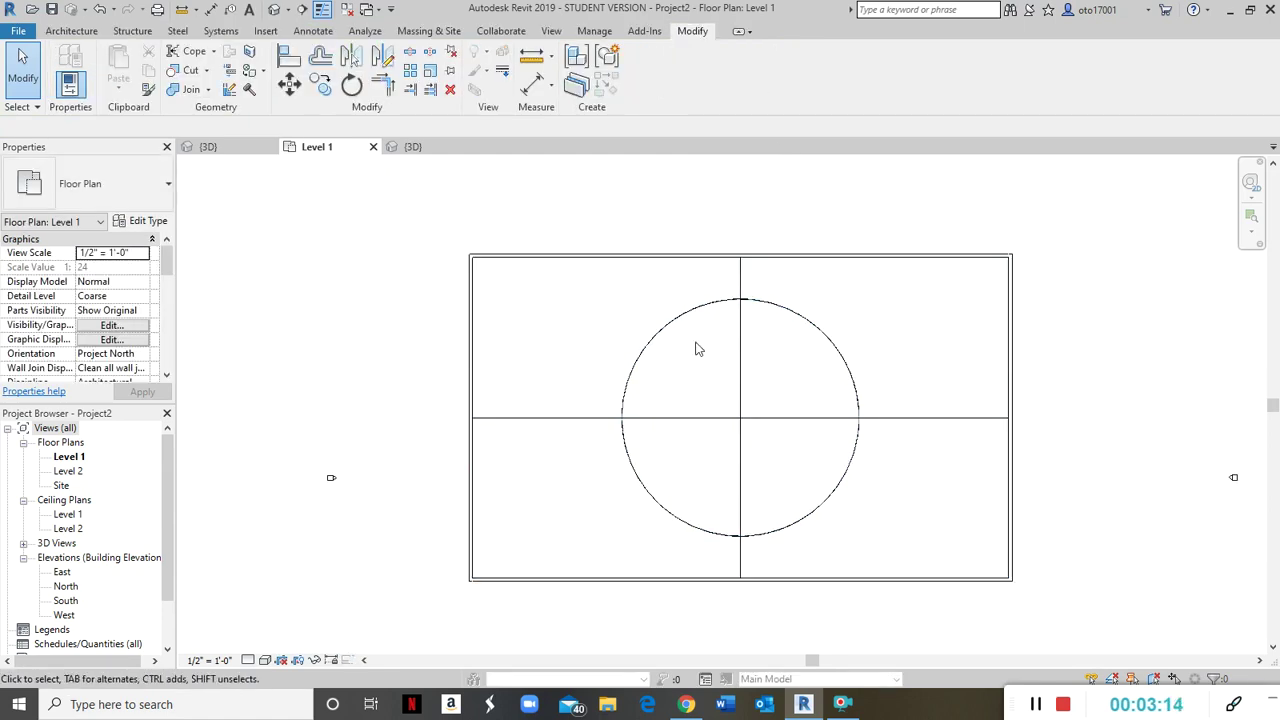
In the 3D view, open the spherical mass form's profile for editing and view it from the top
click(425, 147)
shift+middle_drag(917, 643, 828, 302)
shift+middle_drag(956, 275, 724, 507)
shift+middle_drag(882, 429, 947, 489)
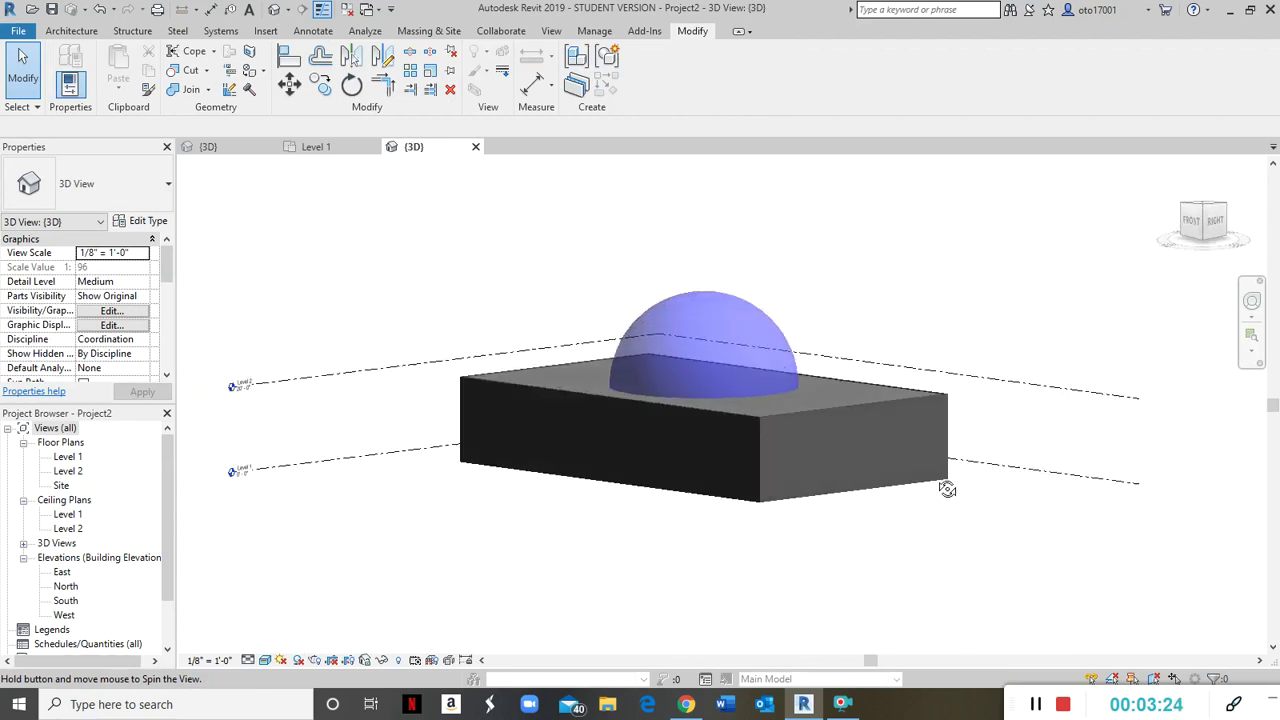
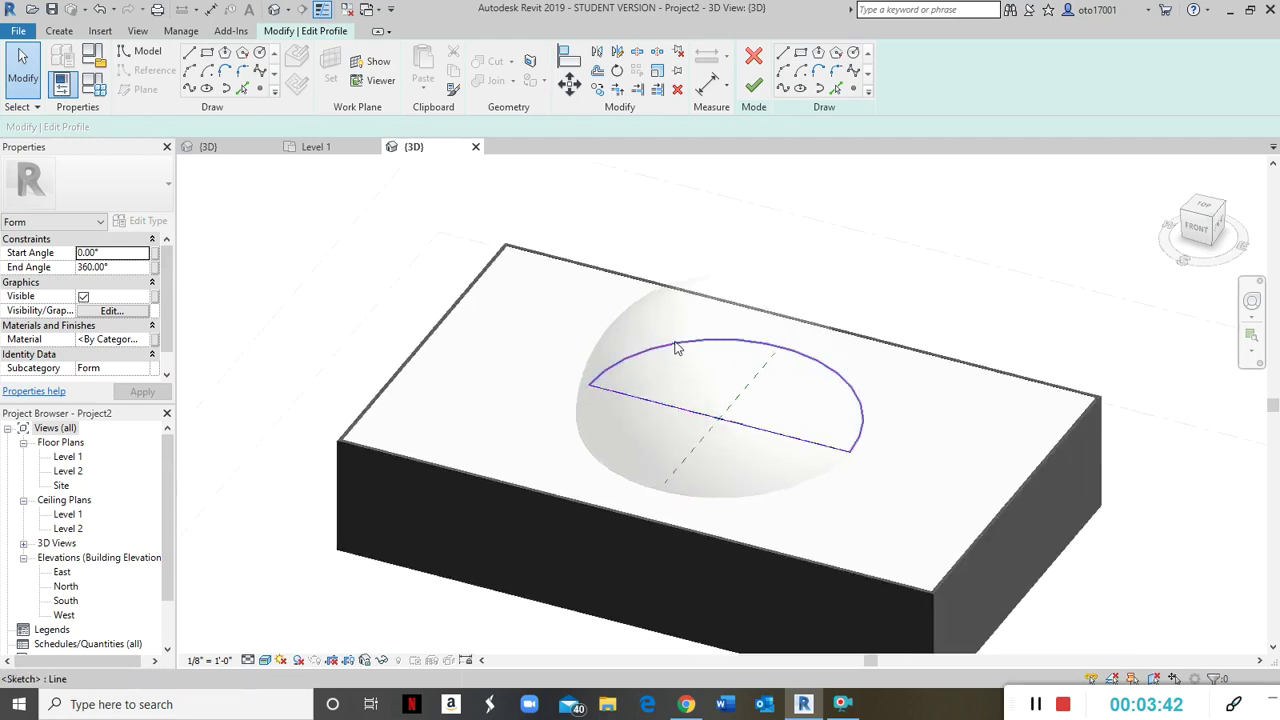
scroll(757, 380, down, 1)
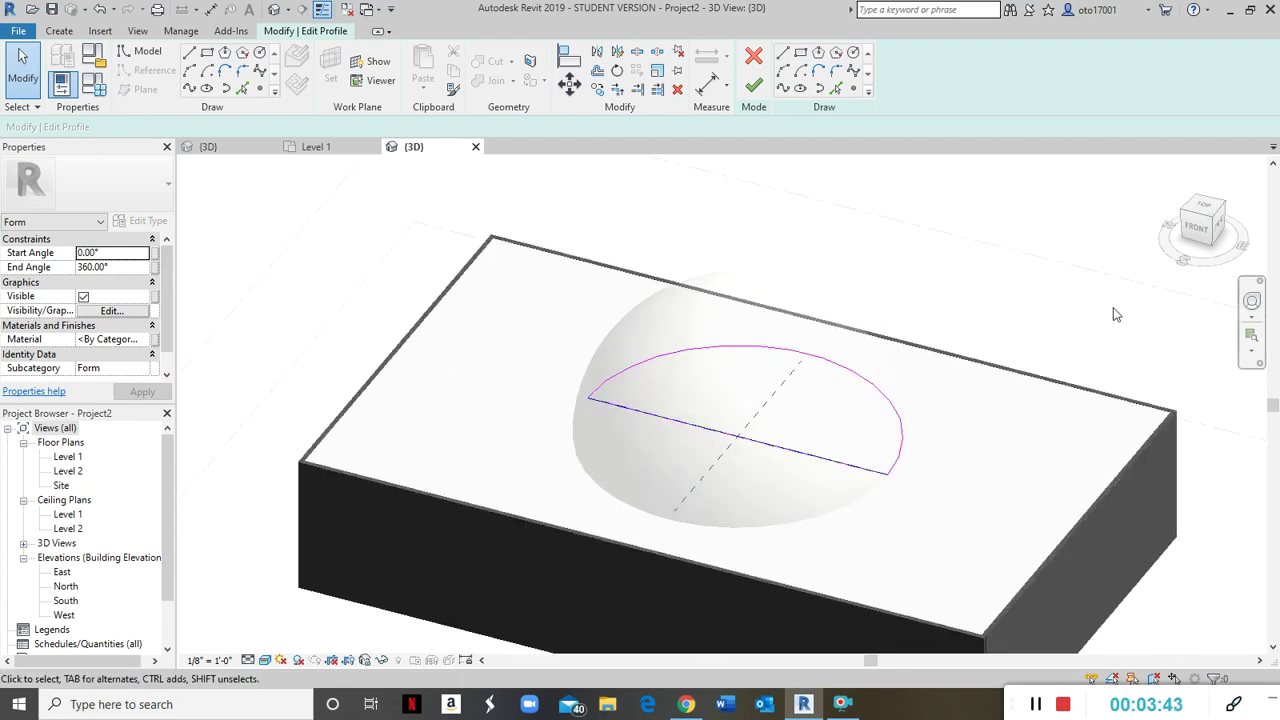
click(1203, 215)
Draw a vertical profile line from the highest point of the semicircular arc to the midpoint of its horizontal base line
scroll(666, 357, up, 2)
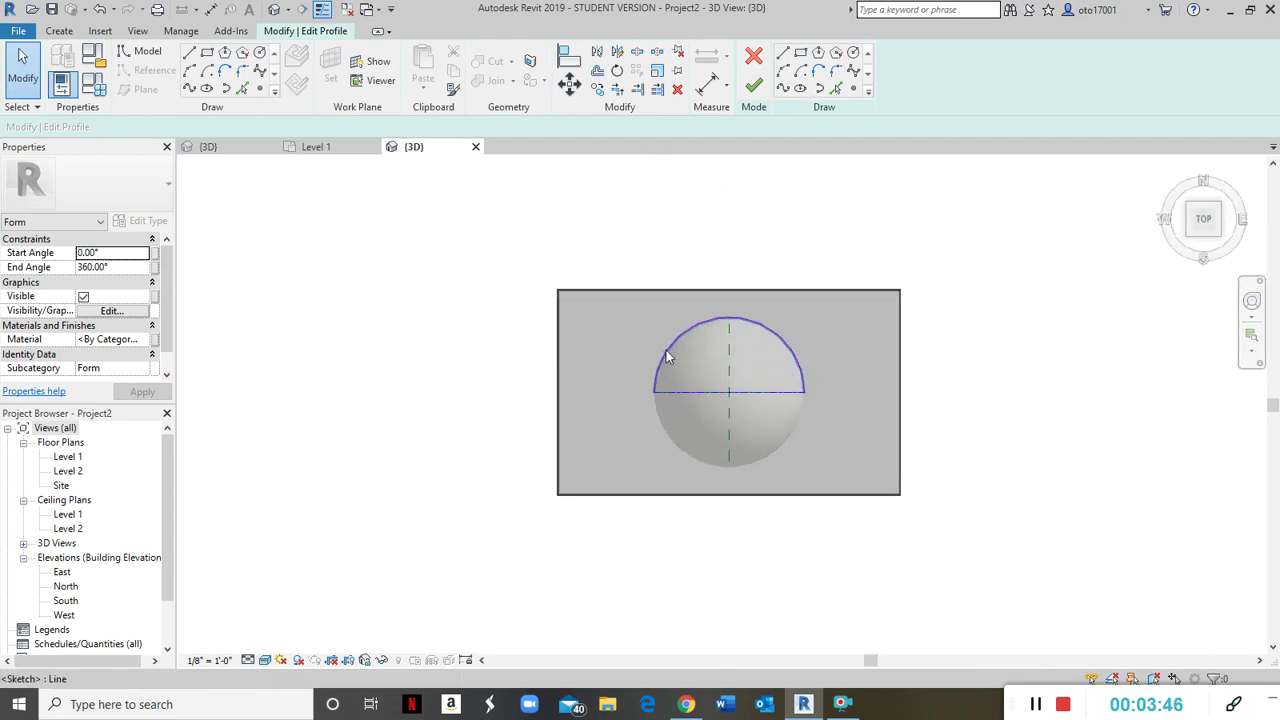
scroll(743, 409, up, 2)
scroll(737, 449, up, 3)
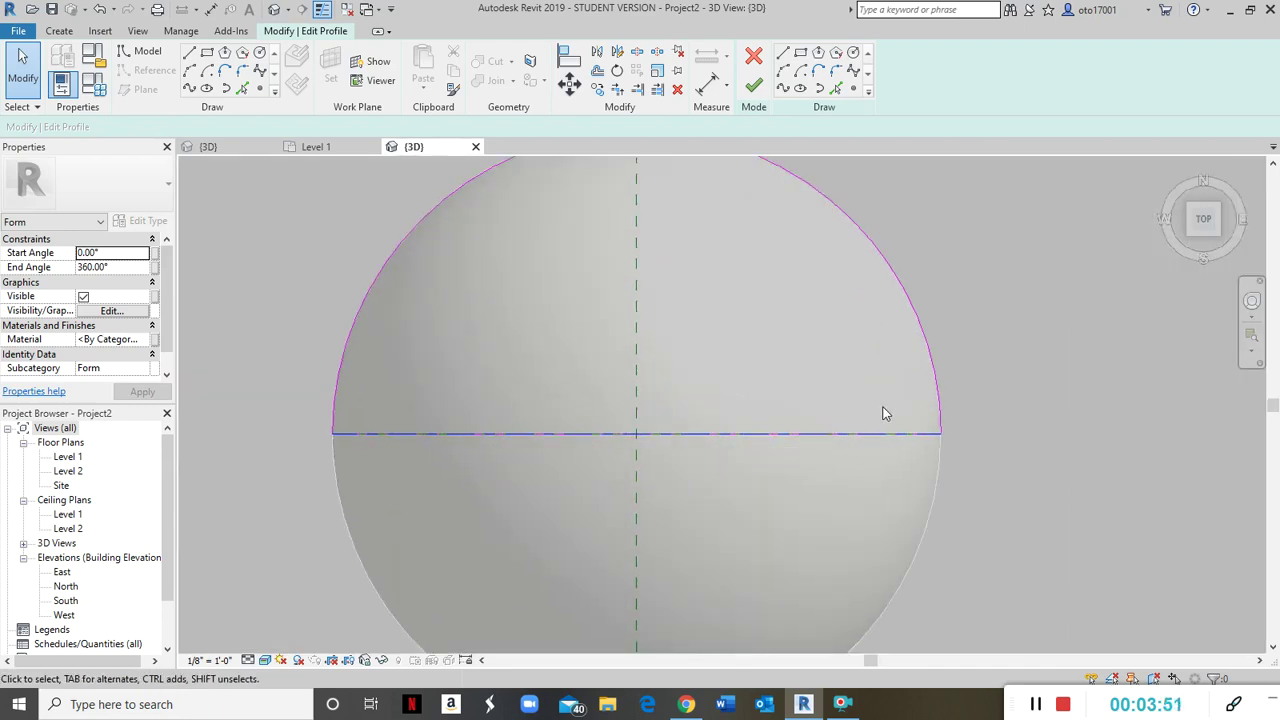
scroll(788, 414, down, 3)
click(781, 54)
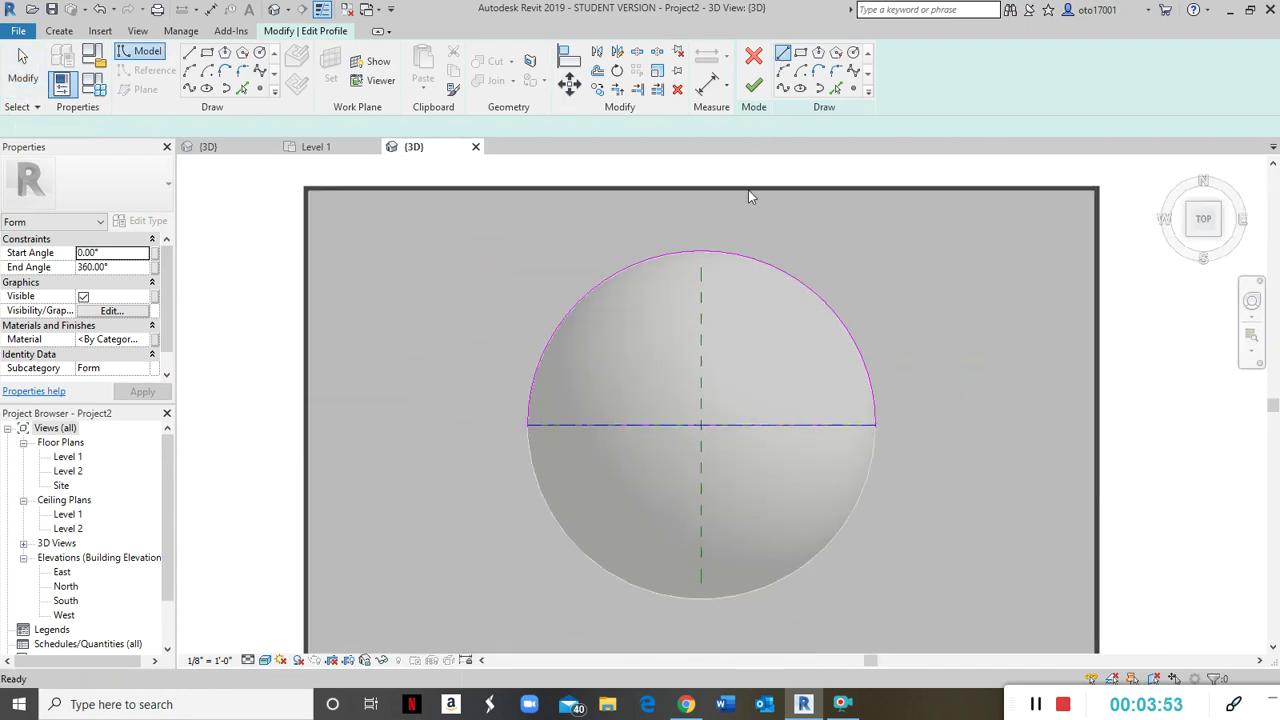
click(701, 252)
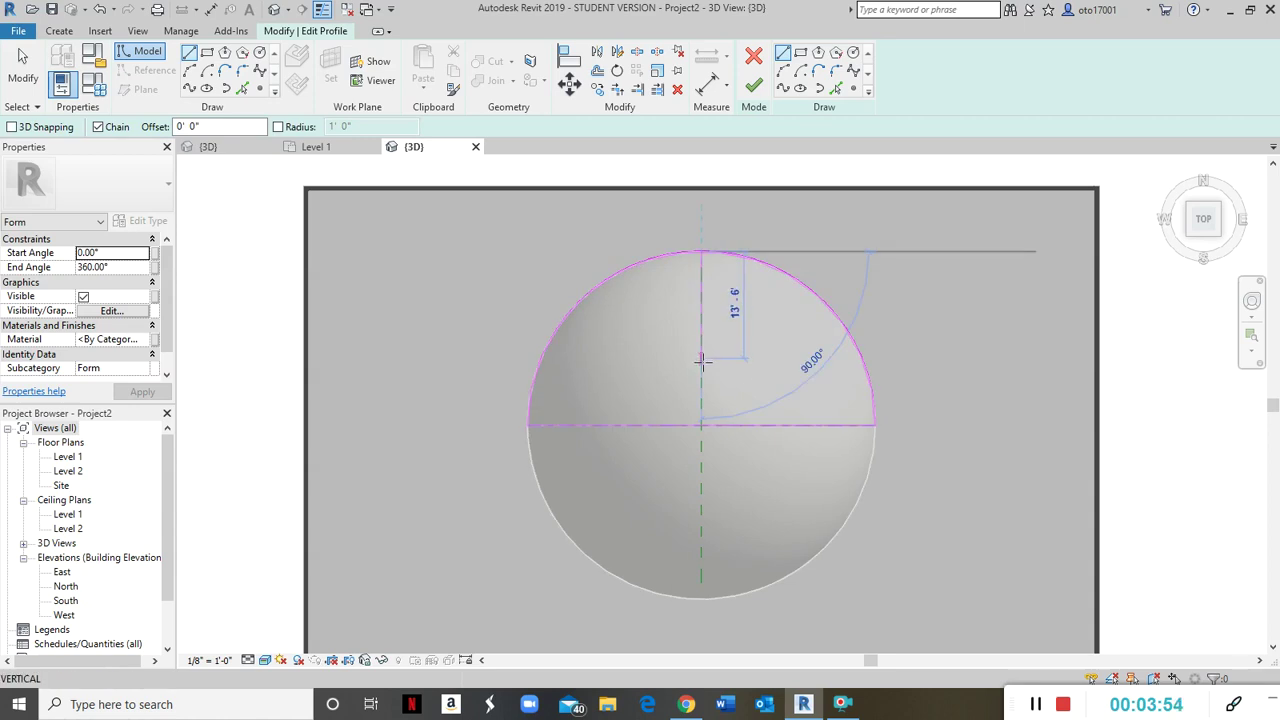
click(701, 425)
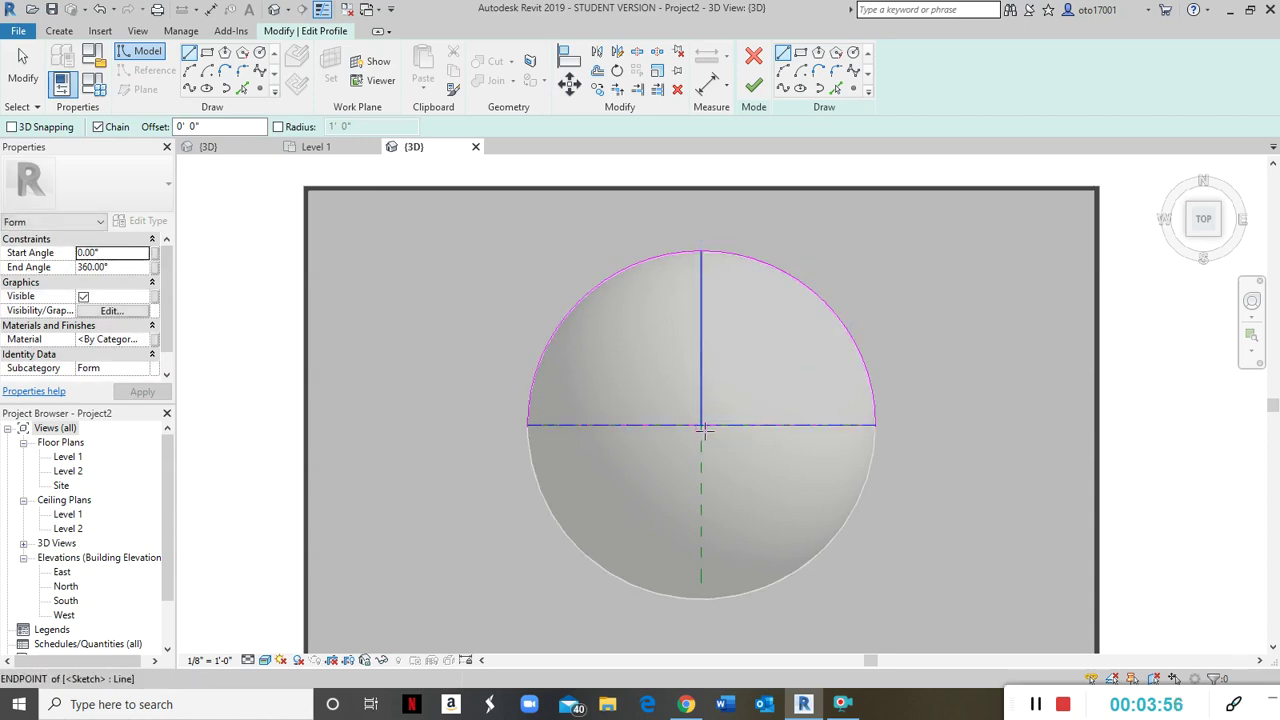
key(Escape)
key(Escape)
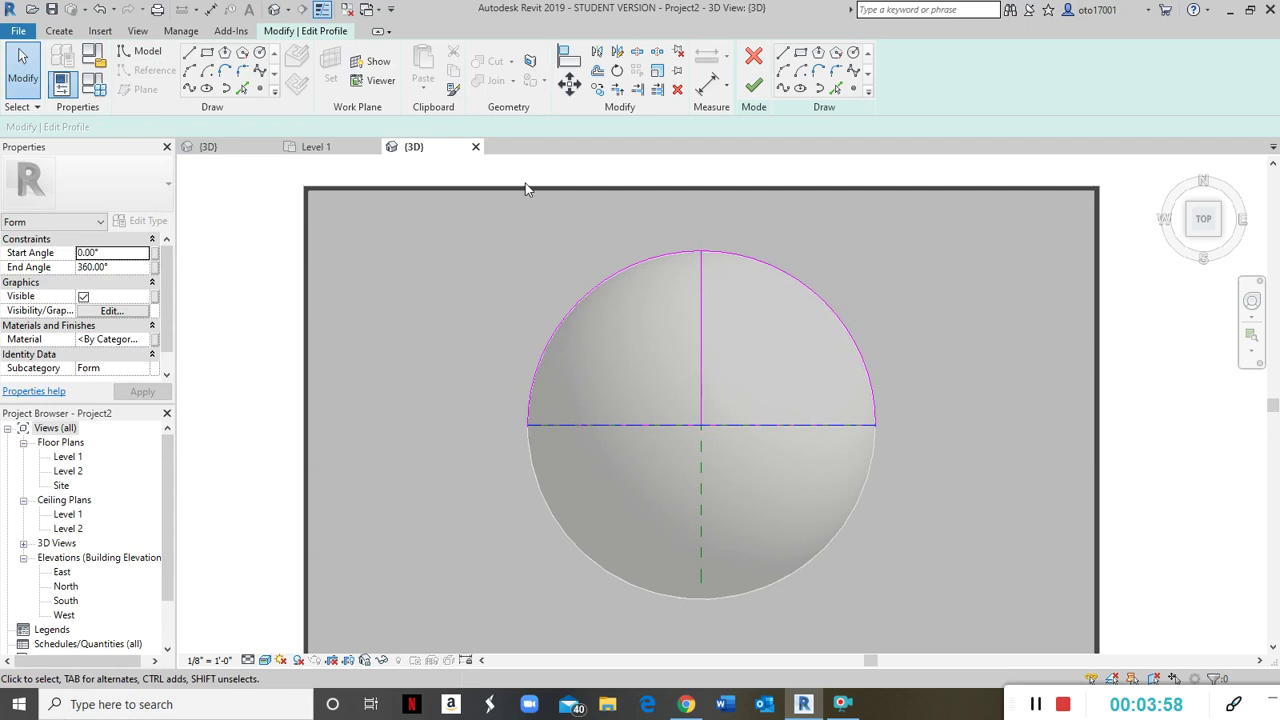
Trim the semicircular arc against the new vertical line, keeping only the right-hand quarter arc
key(t)
key(r)
click(701, 332)
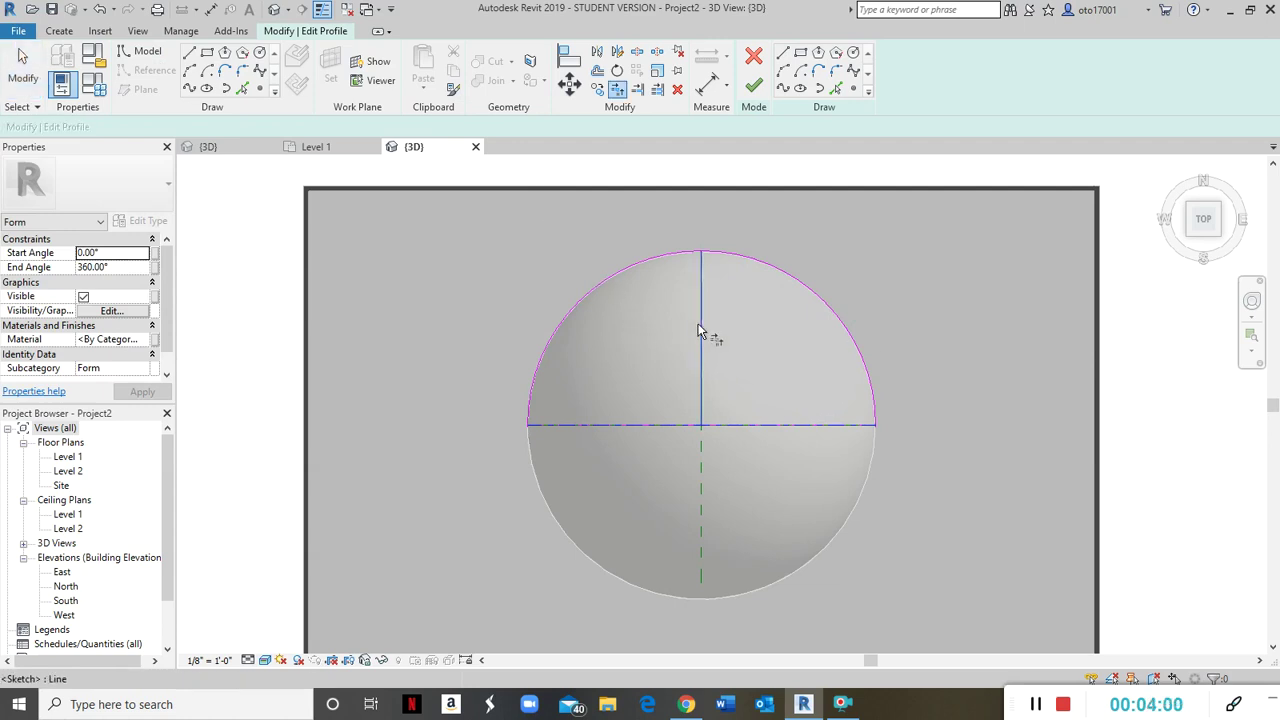
click(739, 256)
Try to trim the profile's horizontal base line at the vertical line, keeping the right half
click(698, 370)
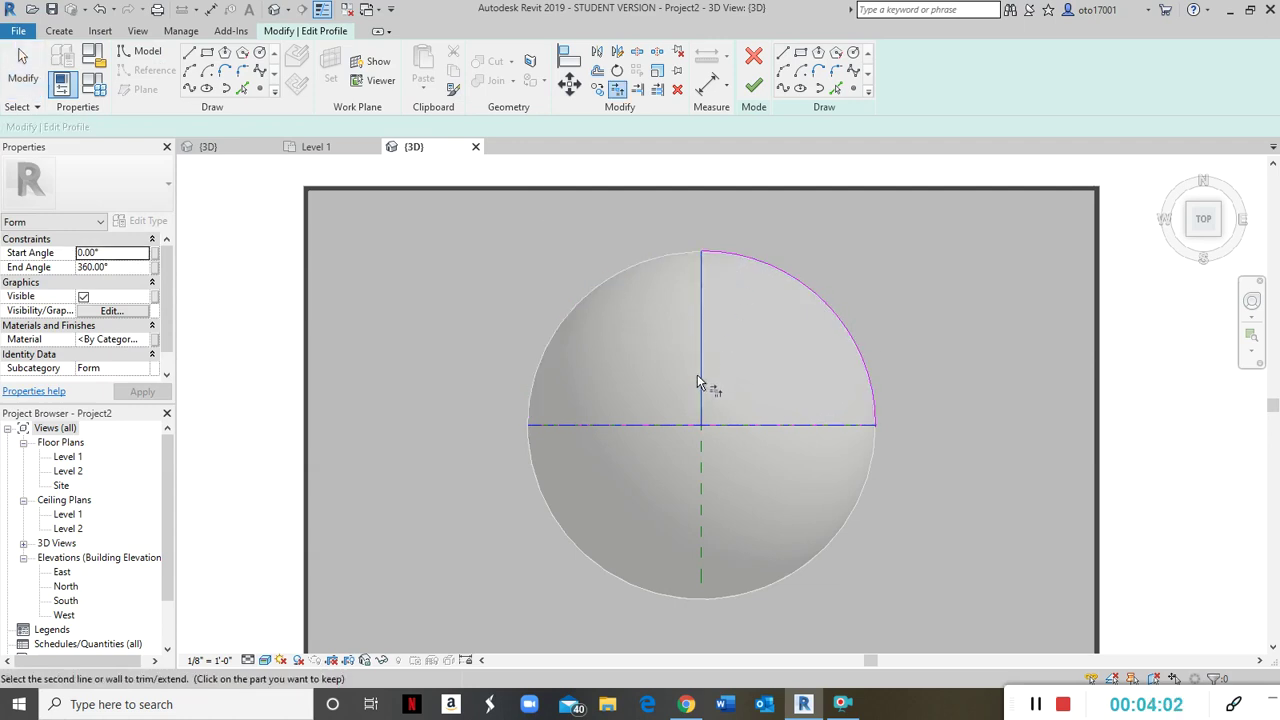
scroll(727, 433, up, 5)
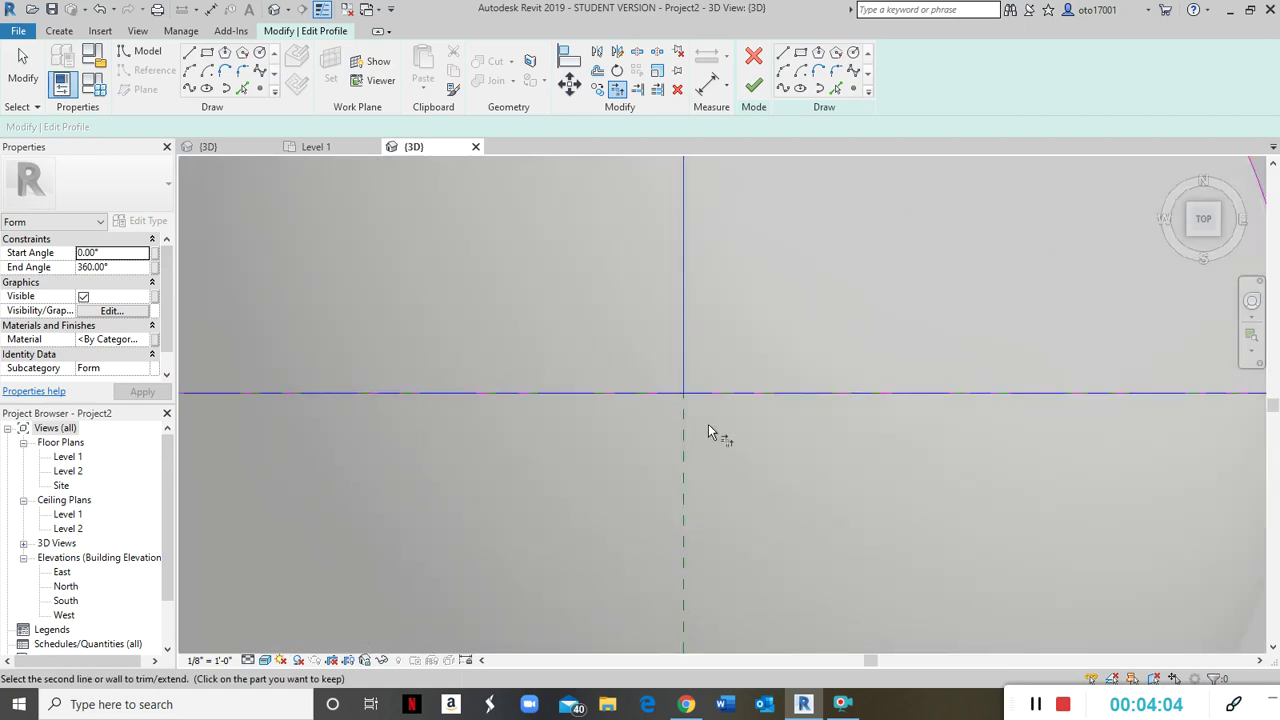
key(Tab)
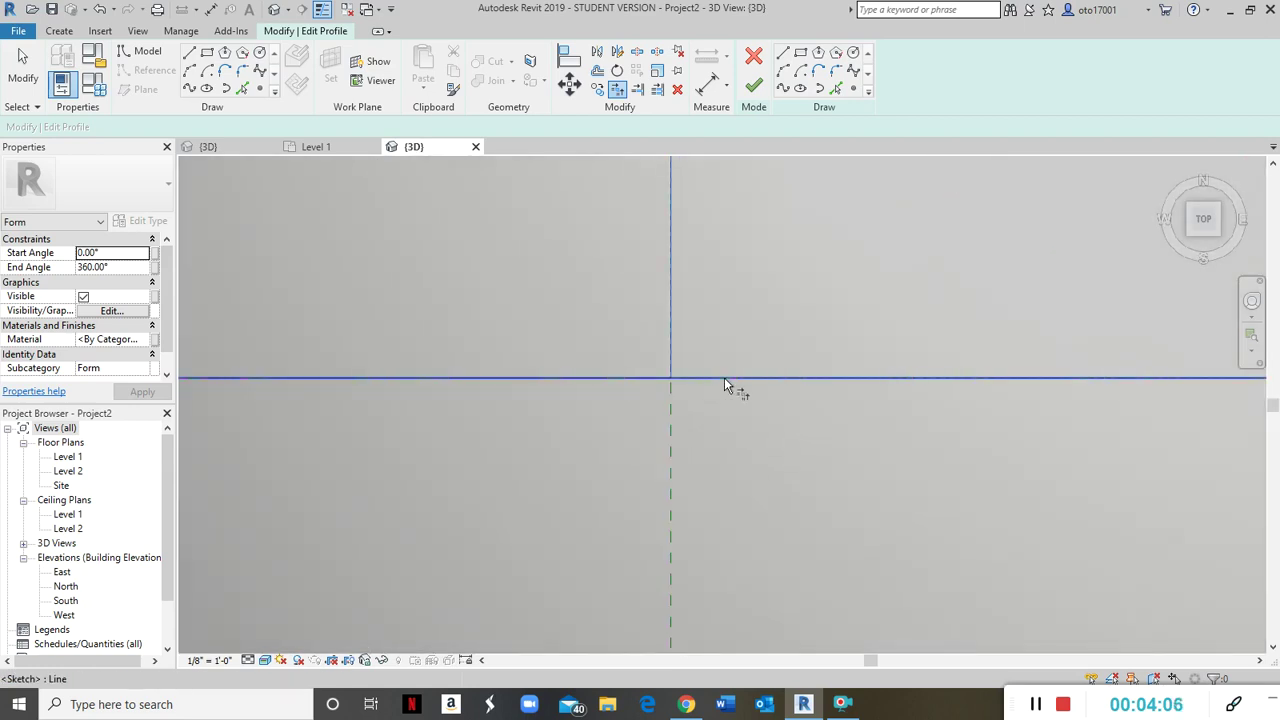
click(726, 379)
scroll(740, 378, down, 3)
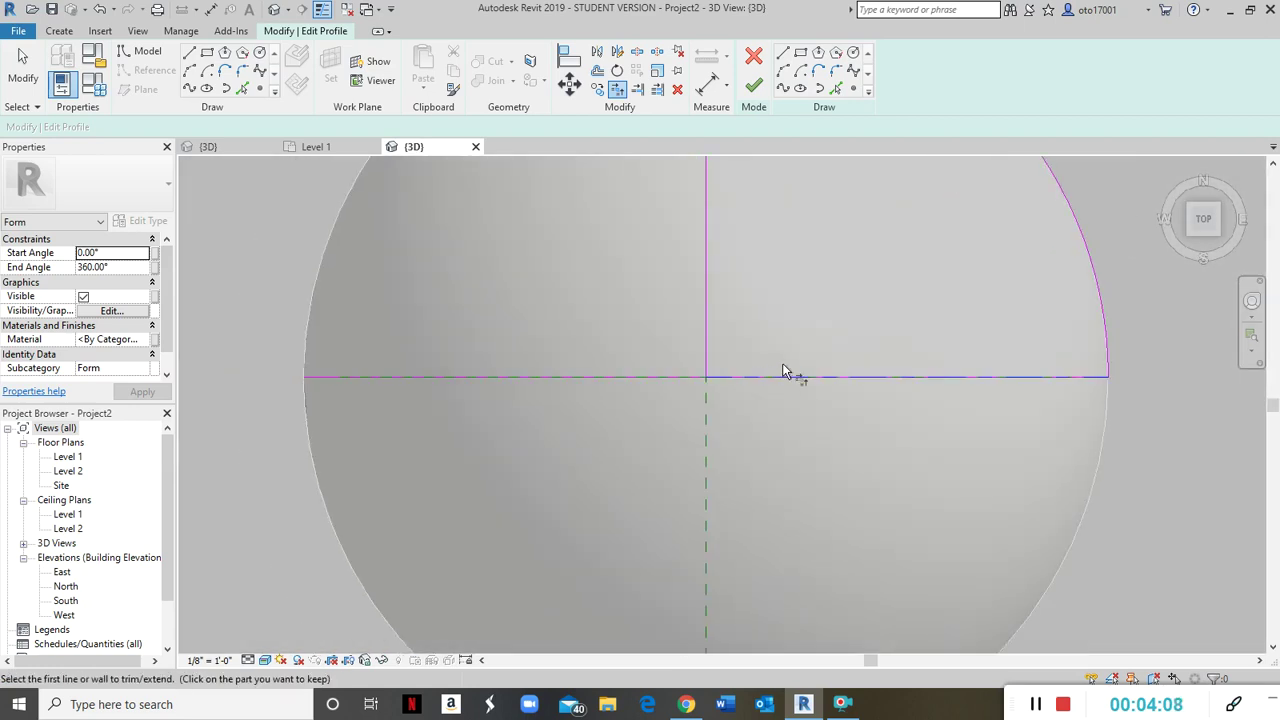
click(708, 336)
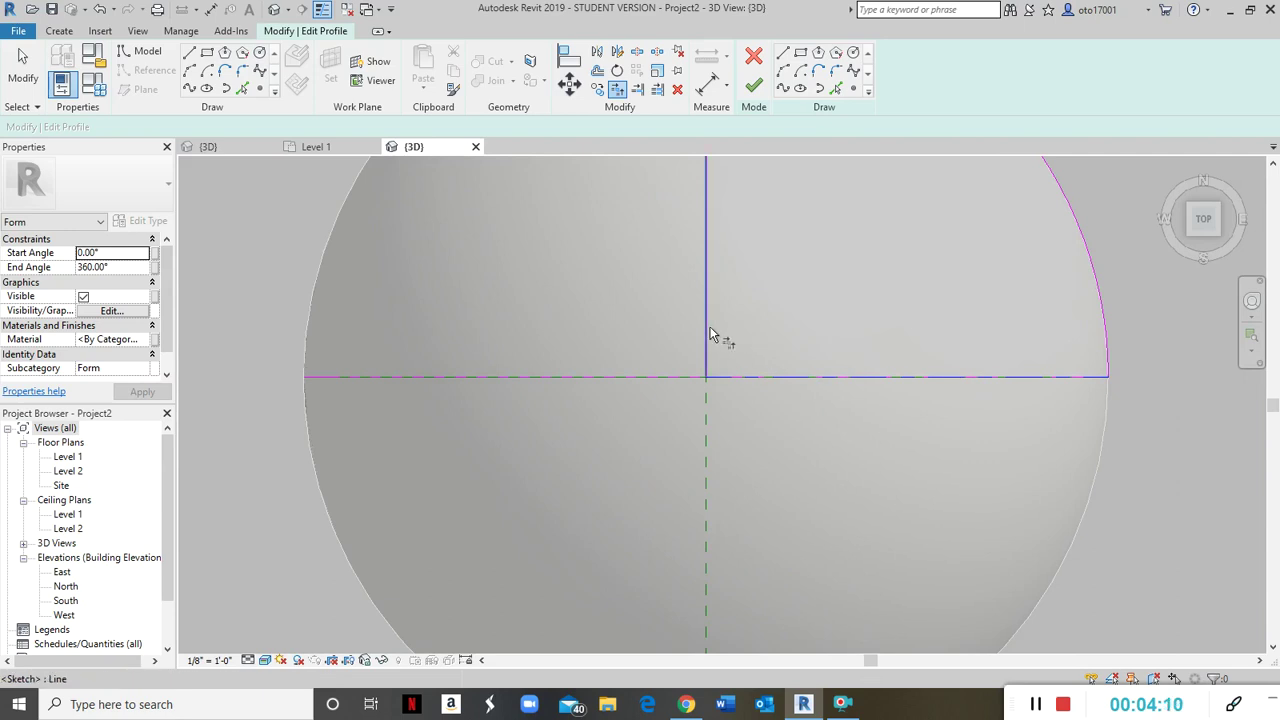
click(779, 337)
key(Escape)
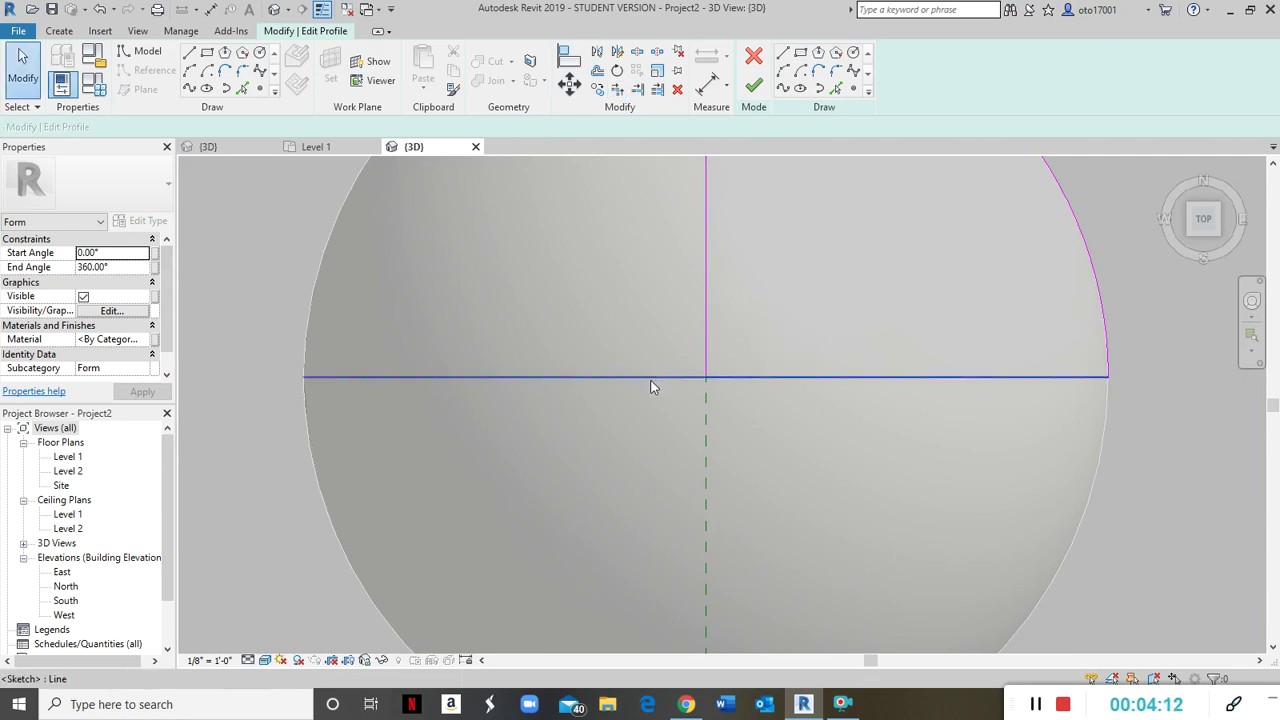
Shorten the axis of rotation by moving its inner end about 2' 6" to the right of the vertical line
click(651, 383)
key(Escape)
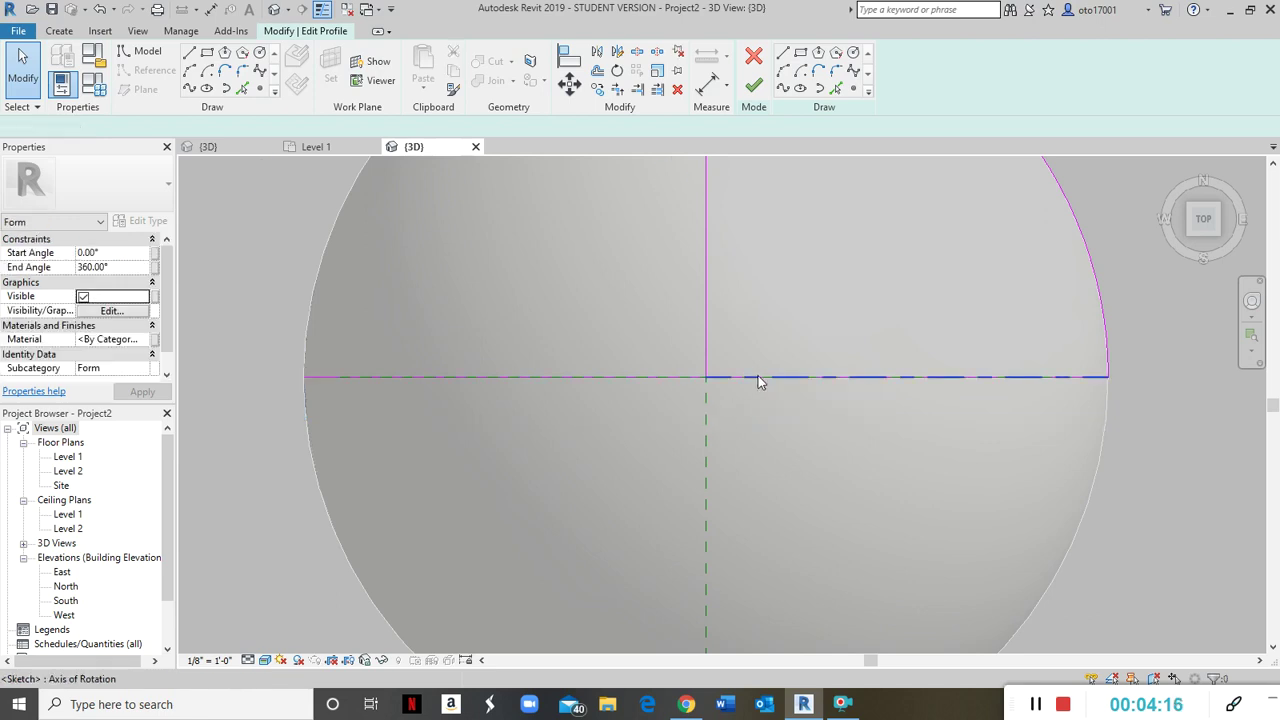
click(757, 380)
drag(708, 381, 750, 379)
click(835, 470)
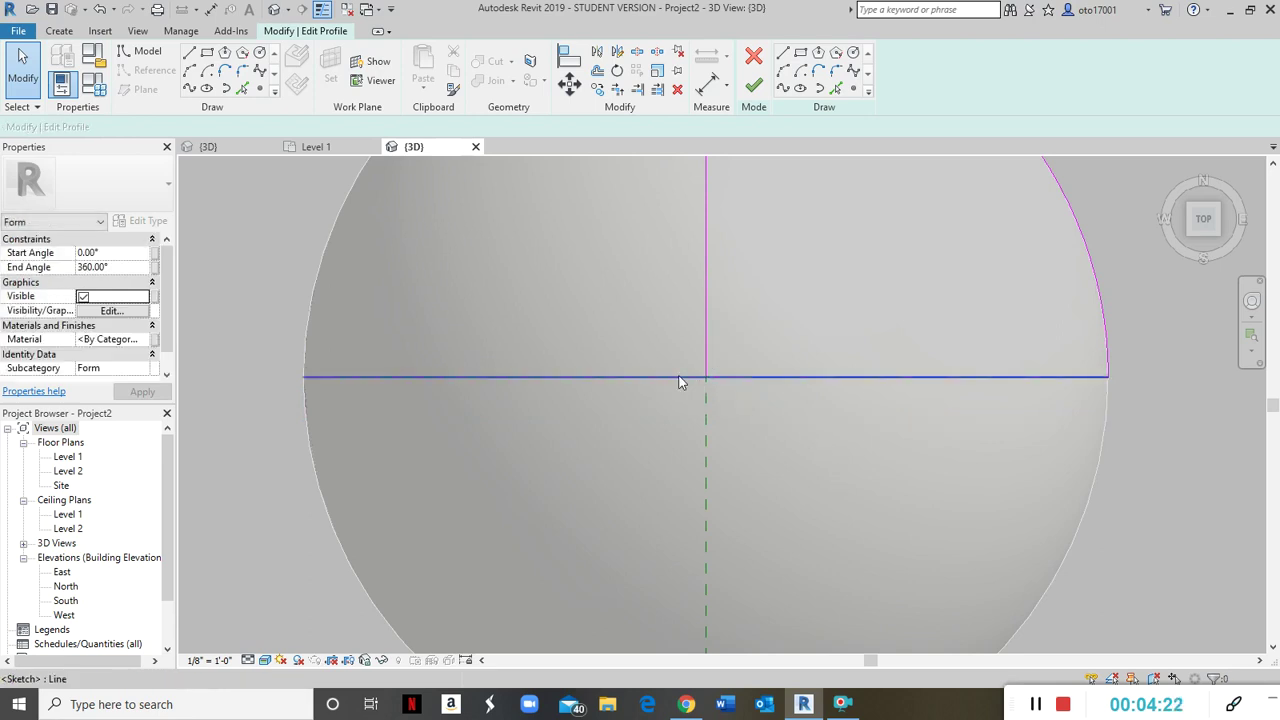
click(769, 377)
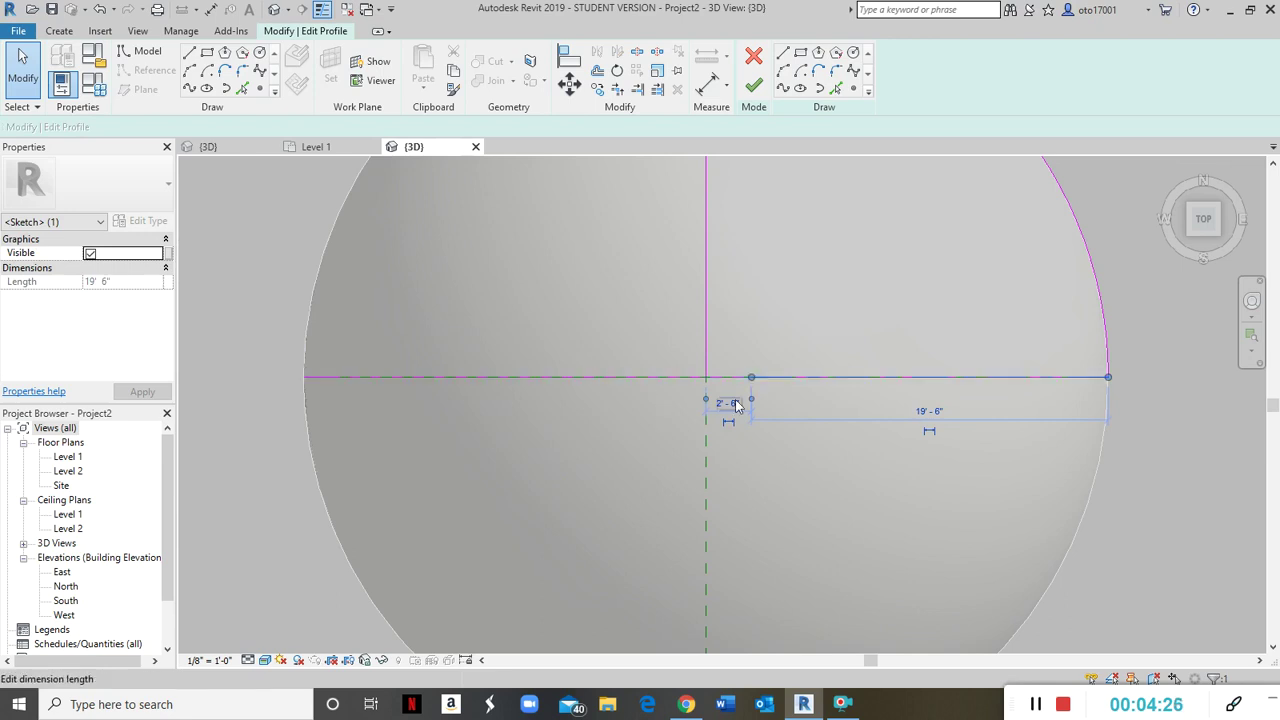
scroll(765, 320, down, 3)
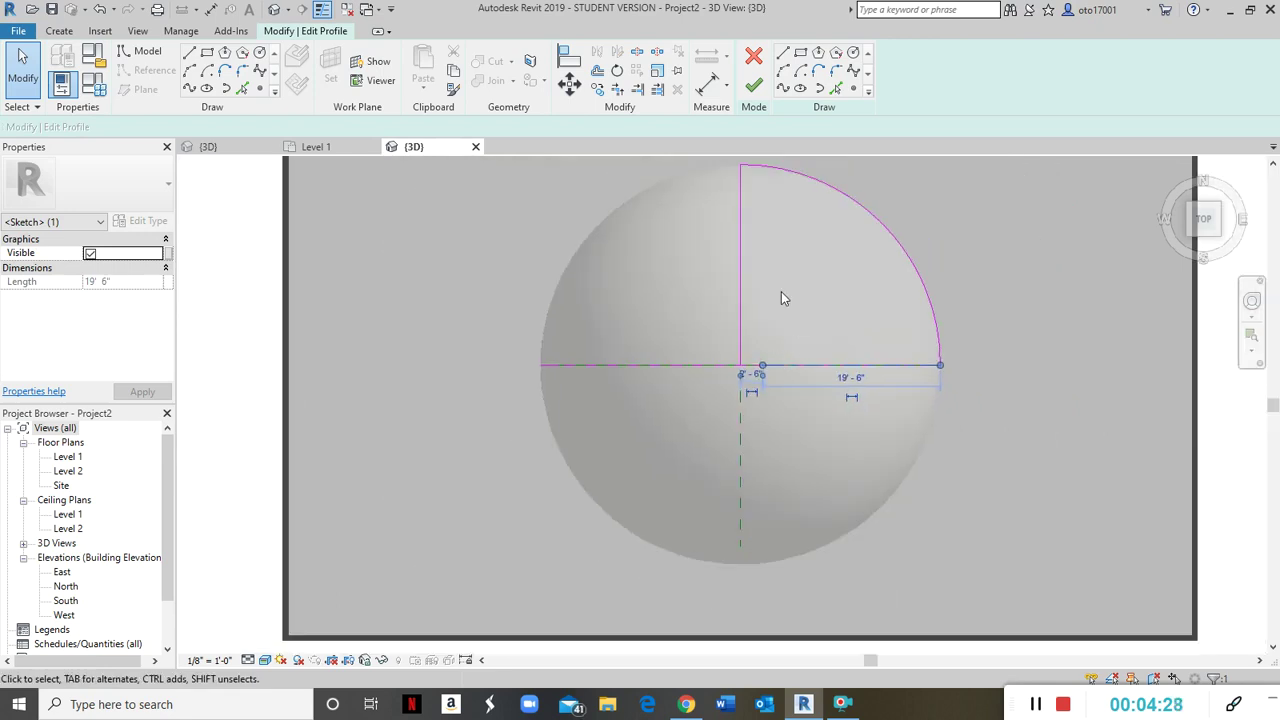
scroll(800, 368, up, 3)
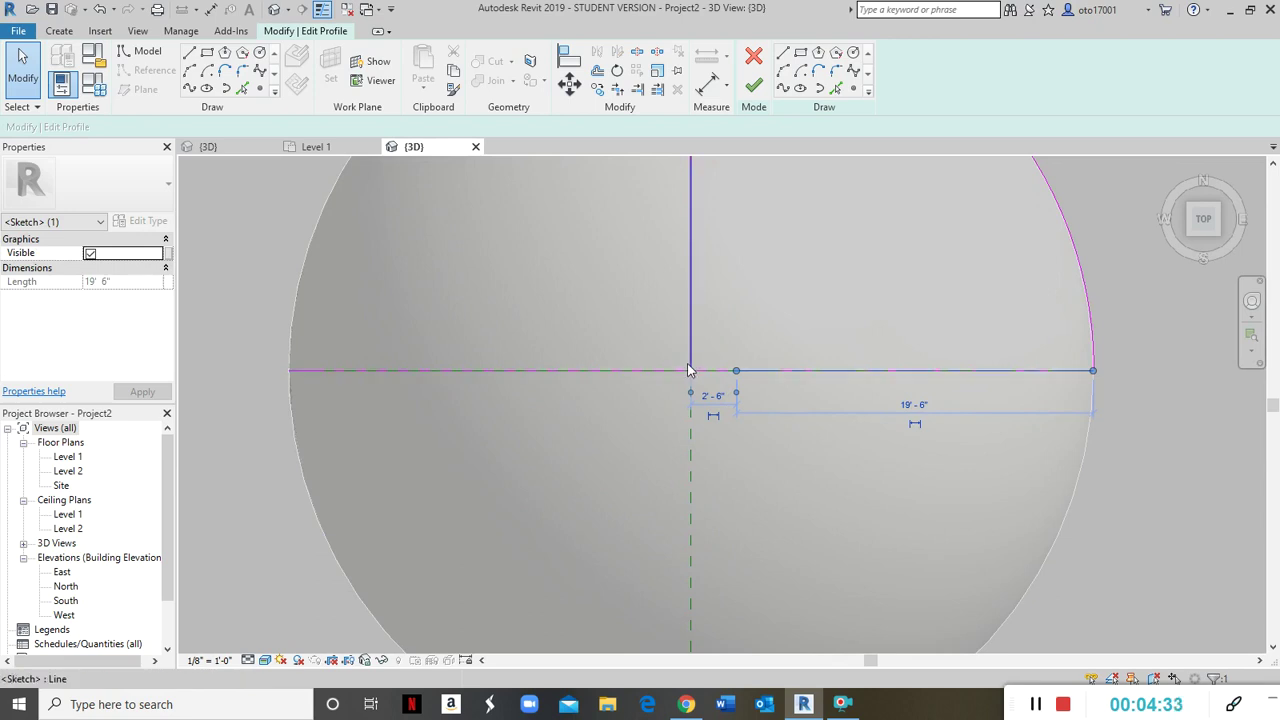
click(749, 337)
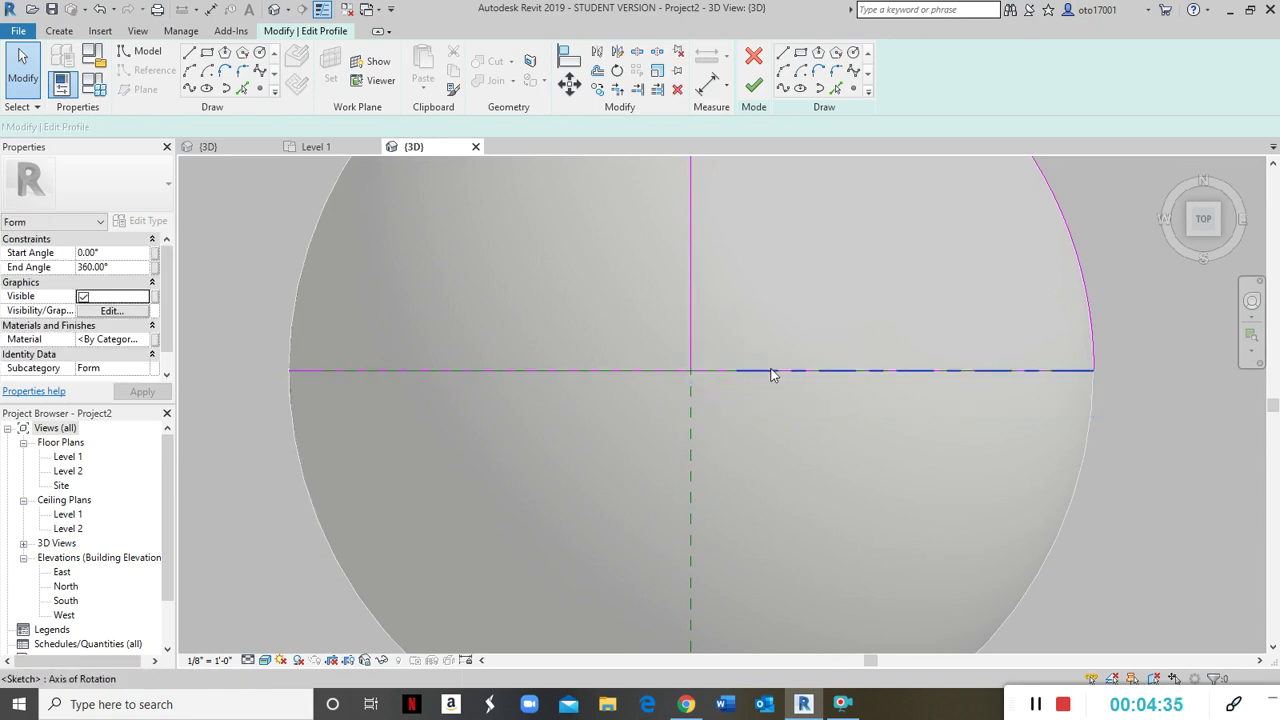
Trim the horizontal base line to the vertical line so the profile closes as a quarter circle on the right
key(t)
key(r)
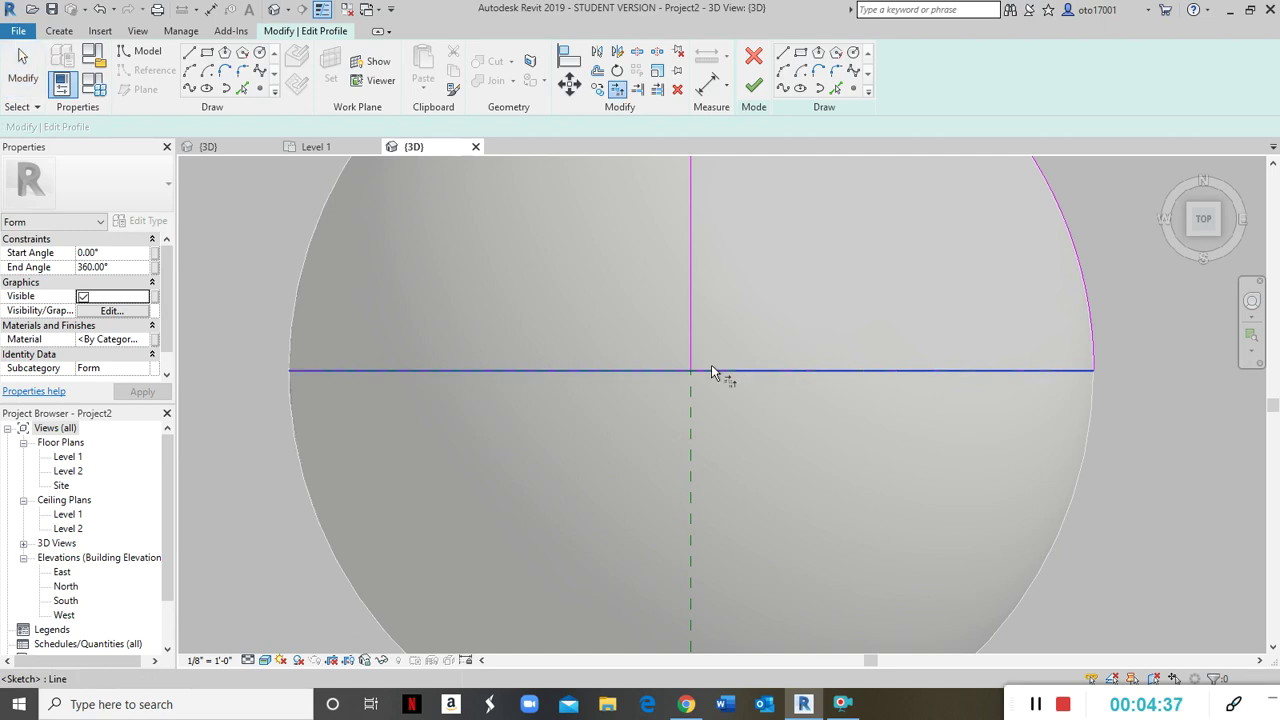
click(707, 371)
click(692, 344)
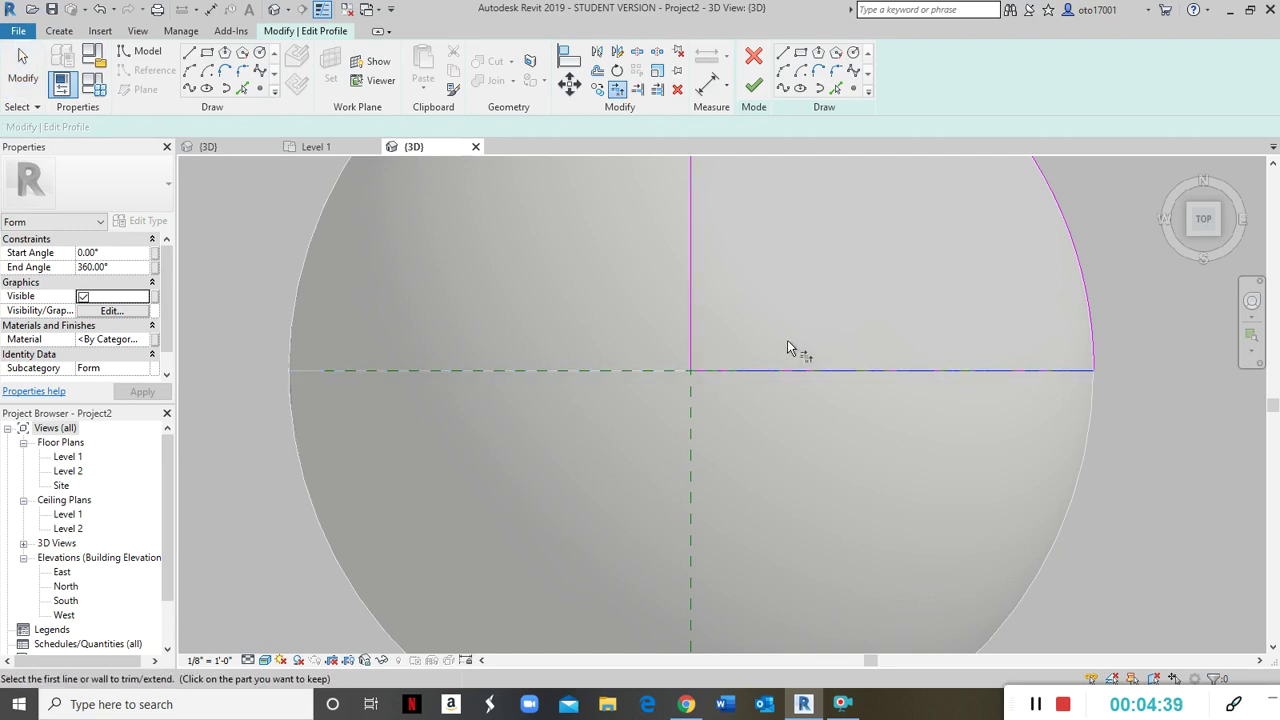
key(Escape)
Finish editing the quarter-circle profile of the revolved form
scroll(747, 394, down, 3)
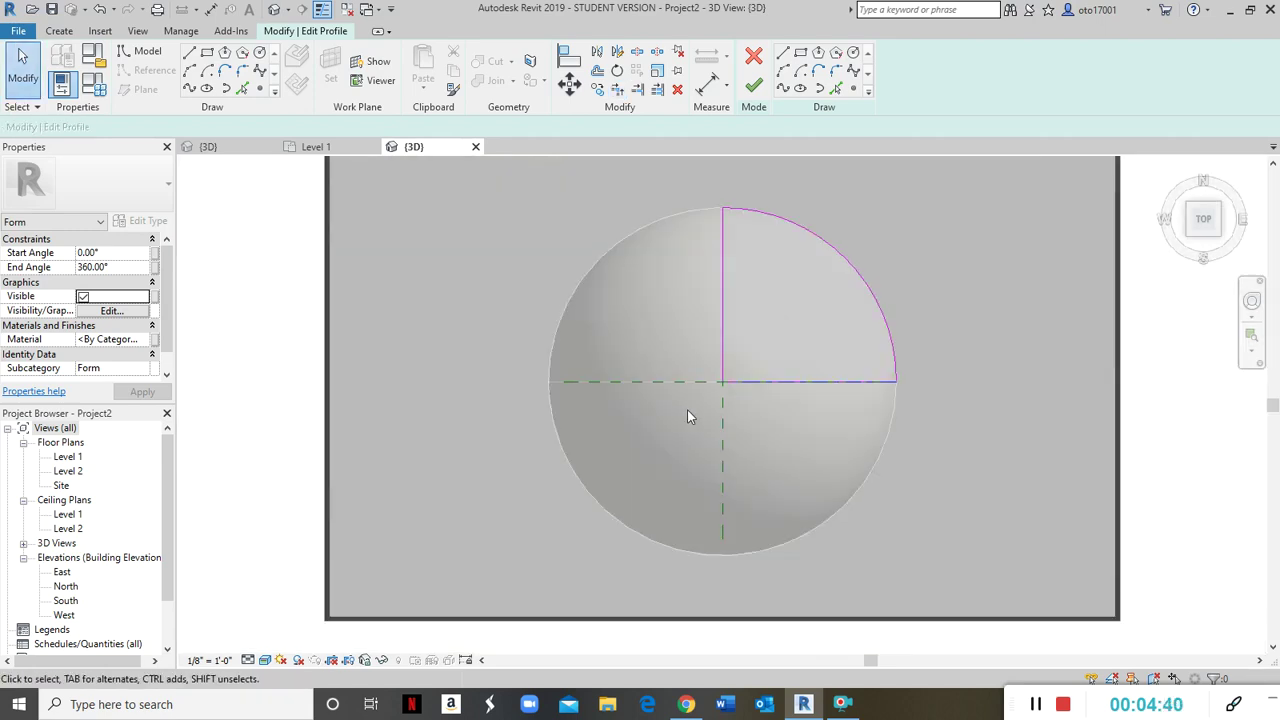
scroll(764, 402, up, 2)
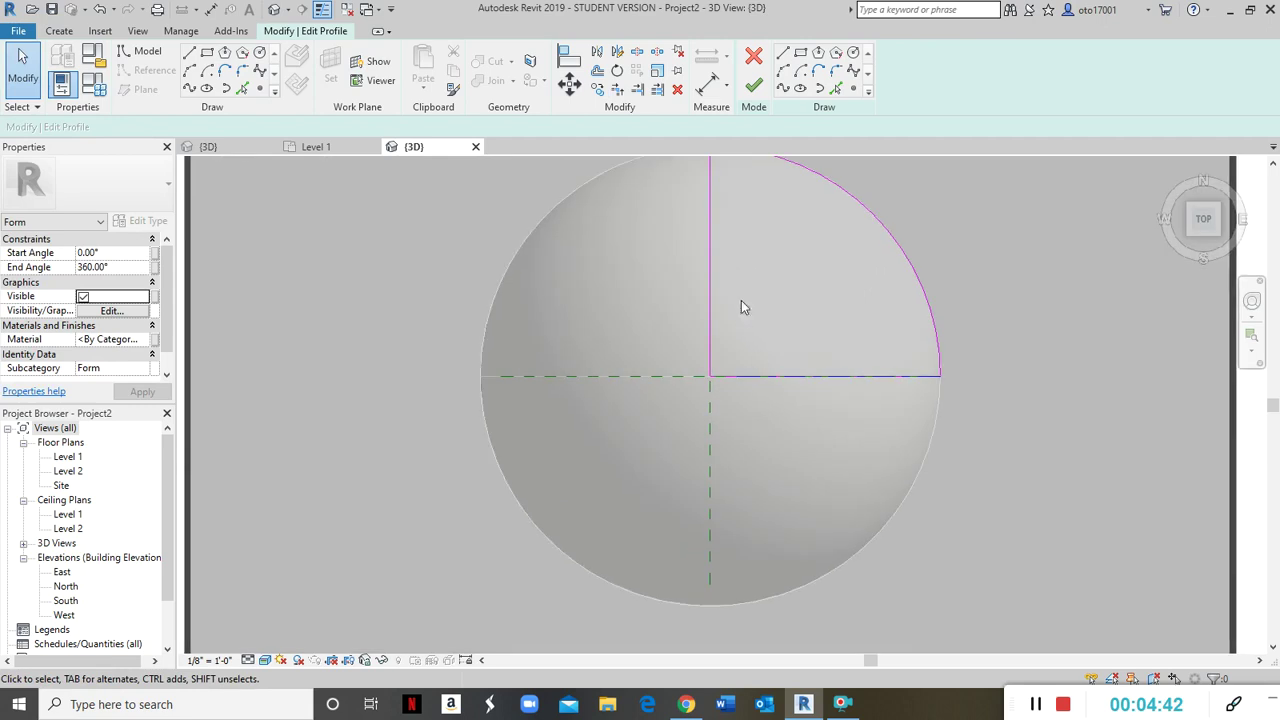
scroll(741, 297, down, 3)
click(748, 90)
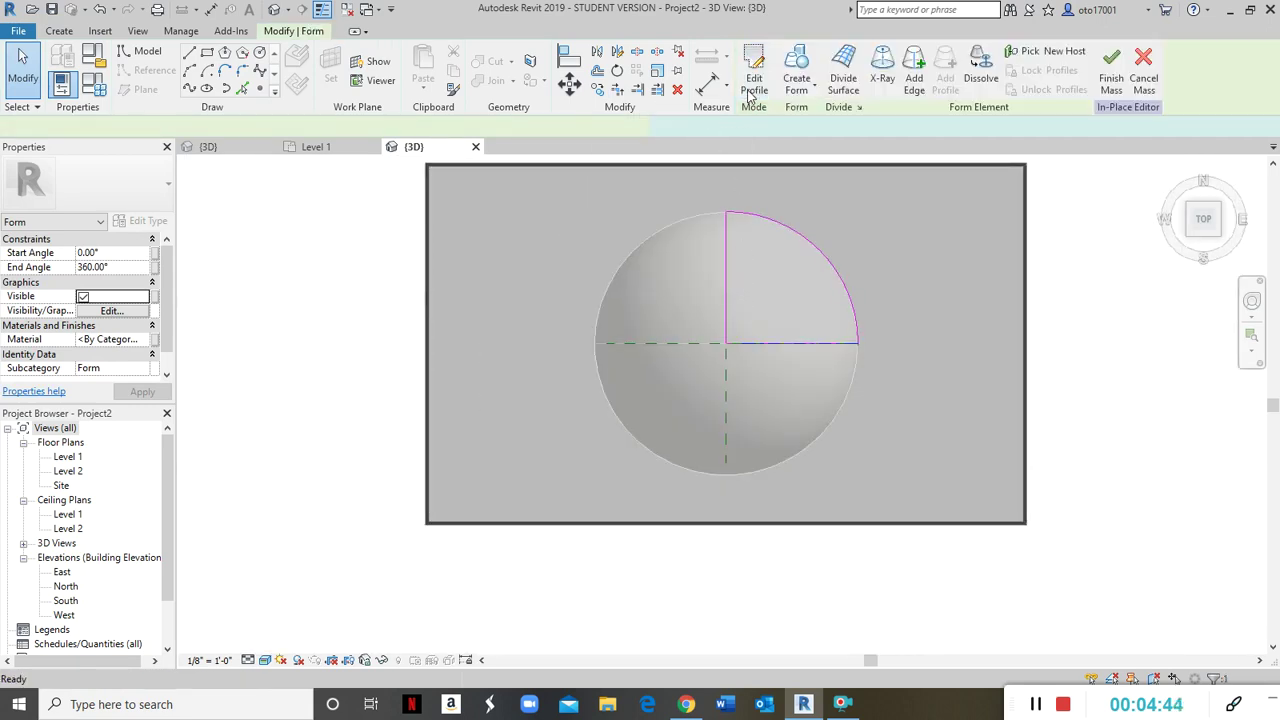
Deselect the revised form, check it in an angled 3D view, and finish the in-place mass
scroll(805, 286, down, 3)
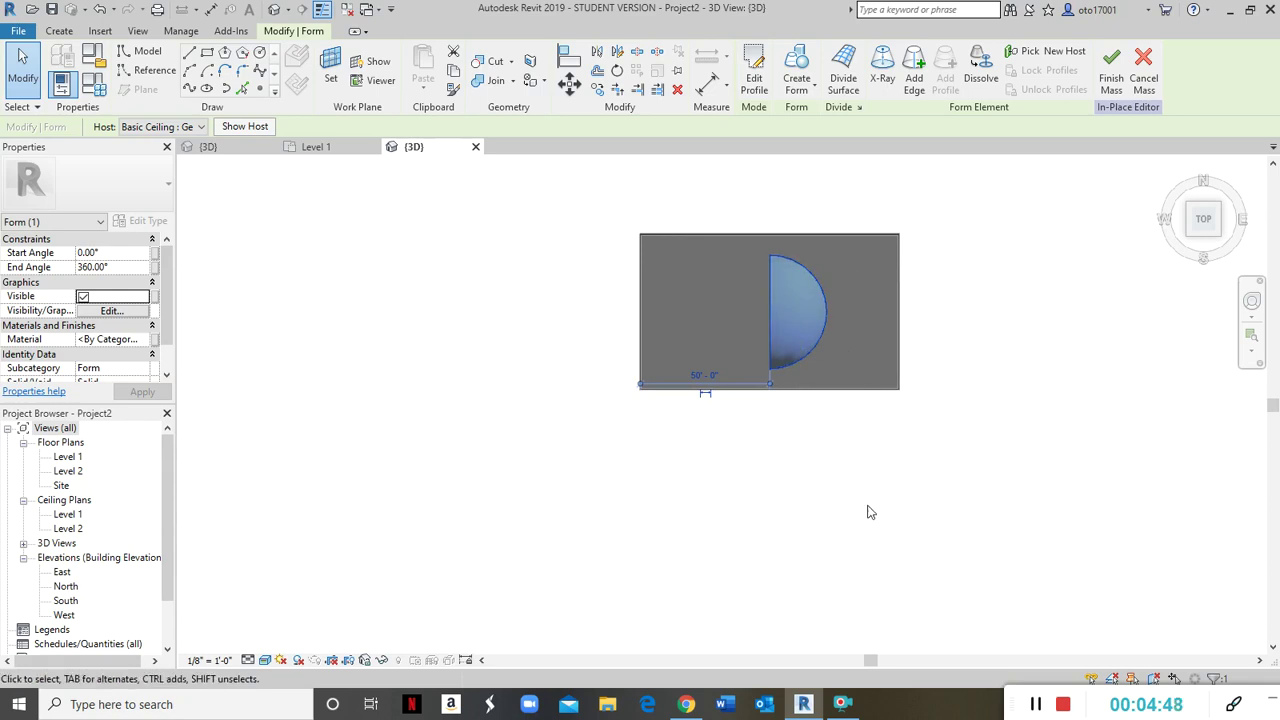
shift+middle_drag(857, 545, 828, 218)
click(817, 457)
shift+middle_drag(817, 457, 833, 613)
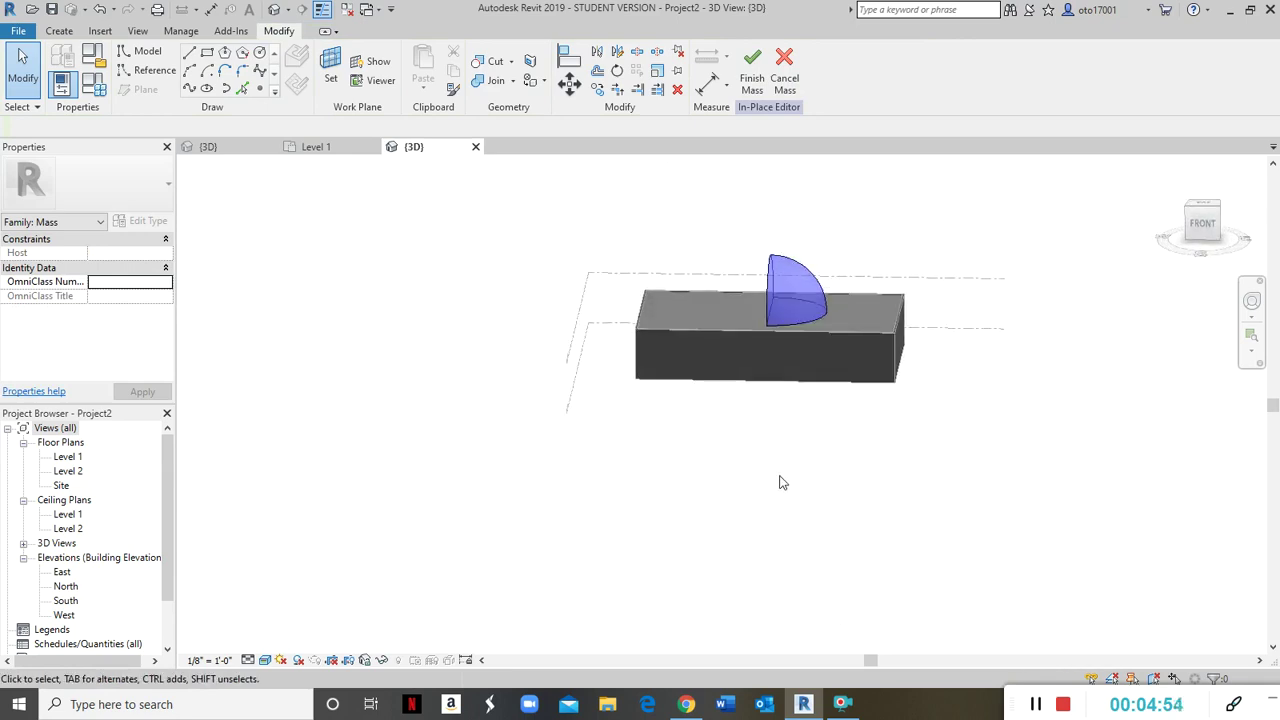
shift+middle_drag(781, 483, 789, 543)
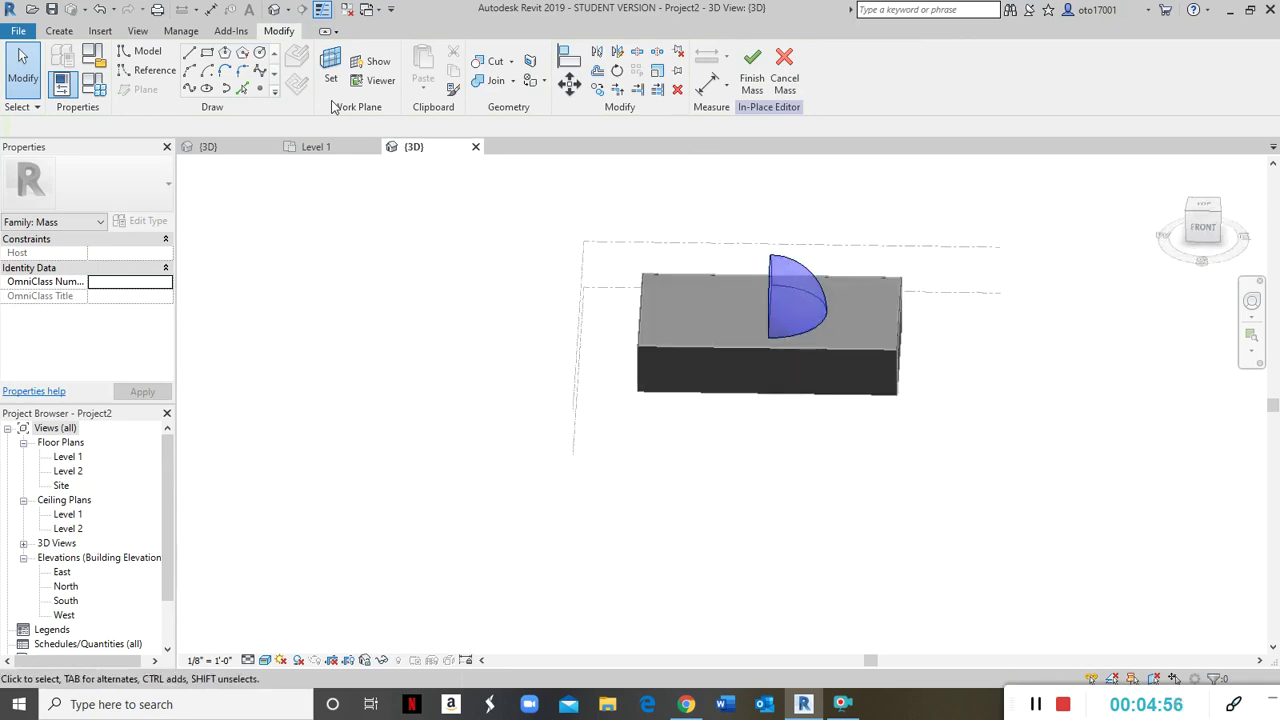
click(750, 80)
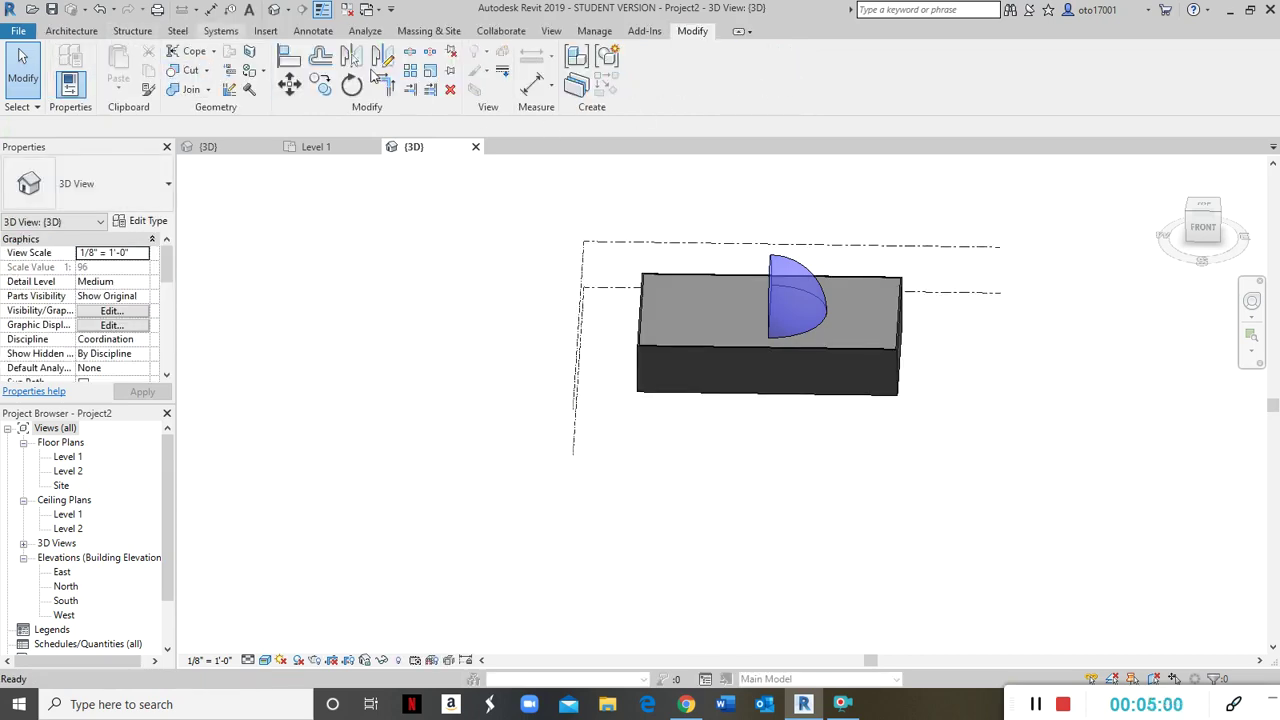
click(786, 268)
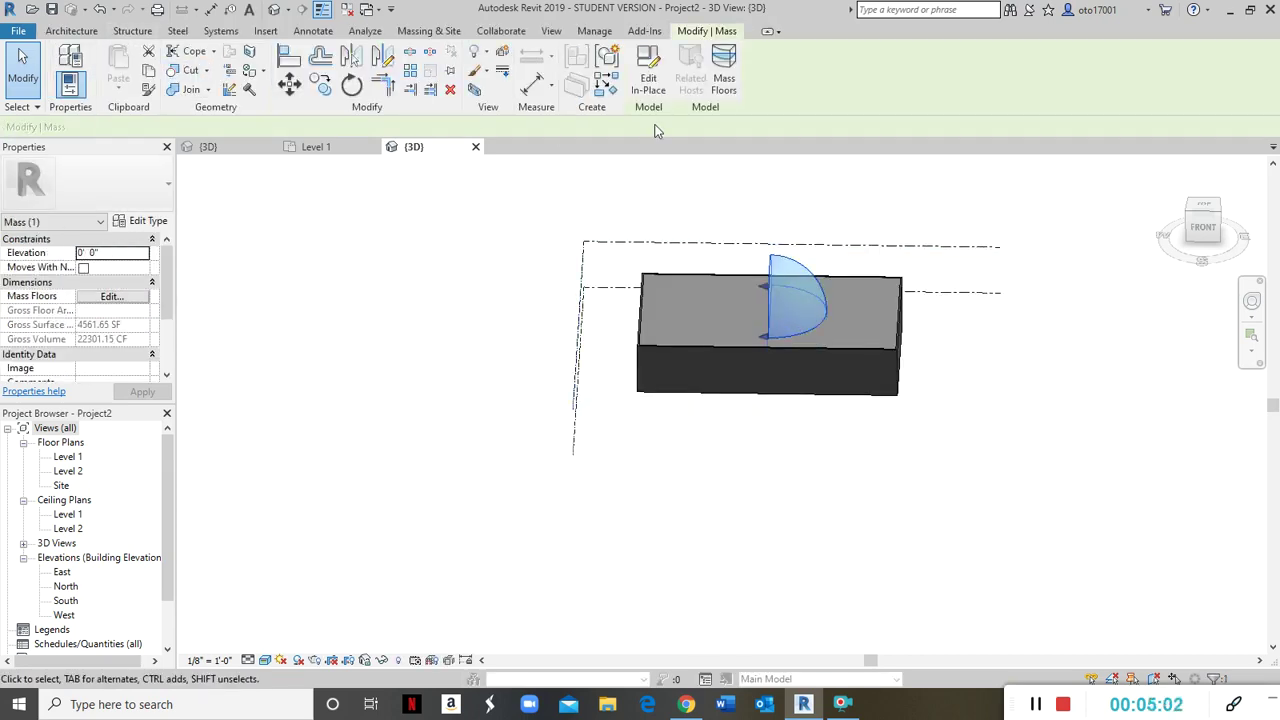
click(652, 88)
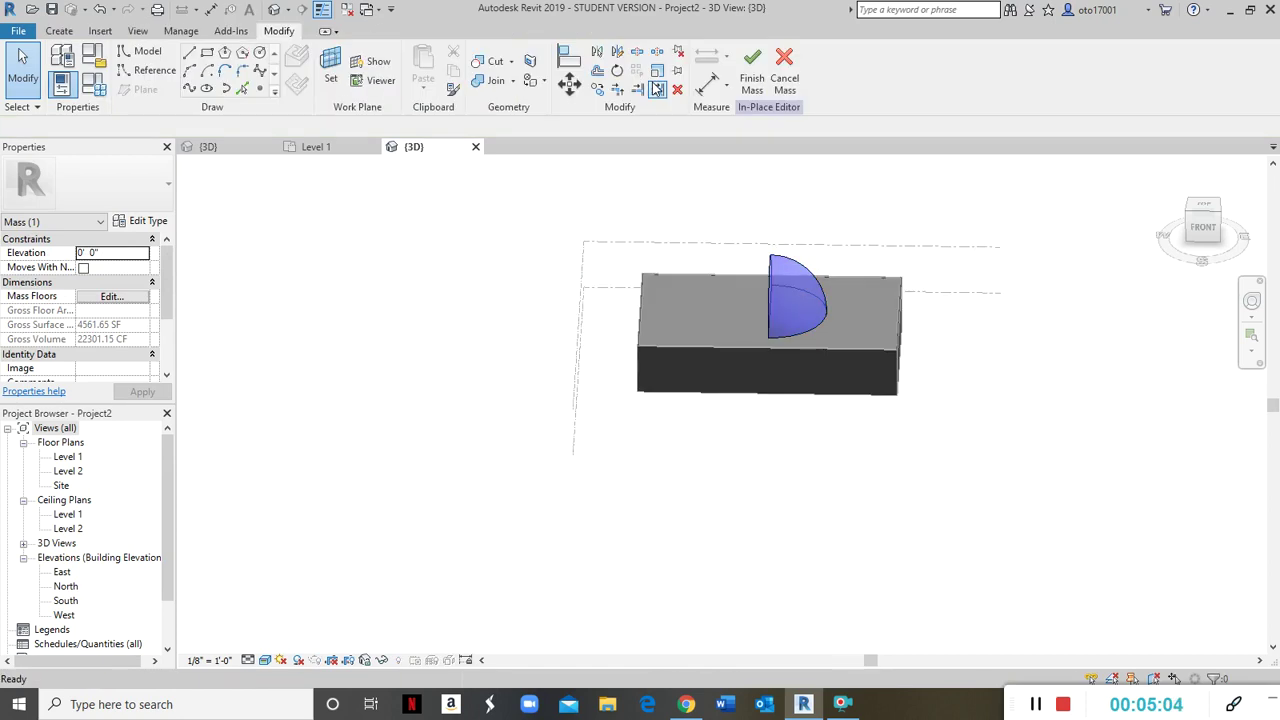
click(785, 78)
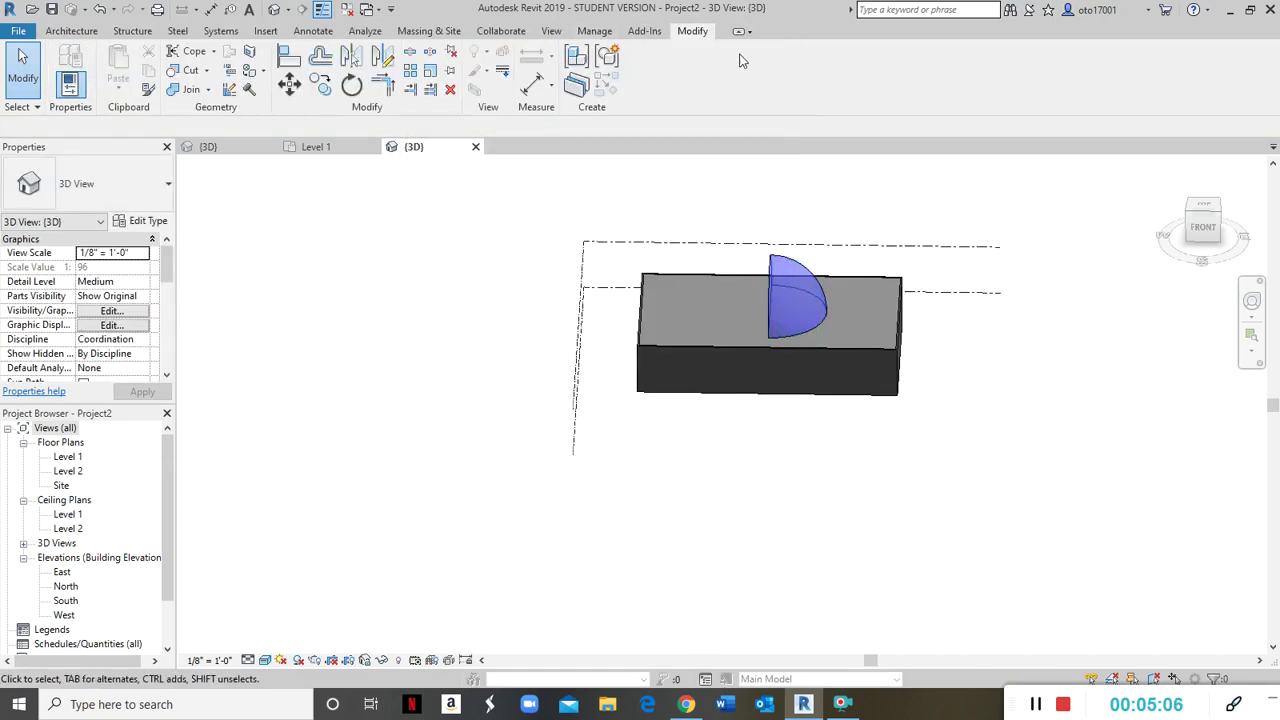
Try to create a 5' x 10' curtain system by face on the faces of the Glass Dome mass
click(425, 38)
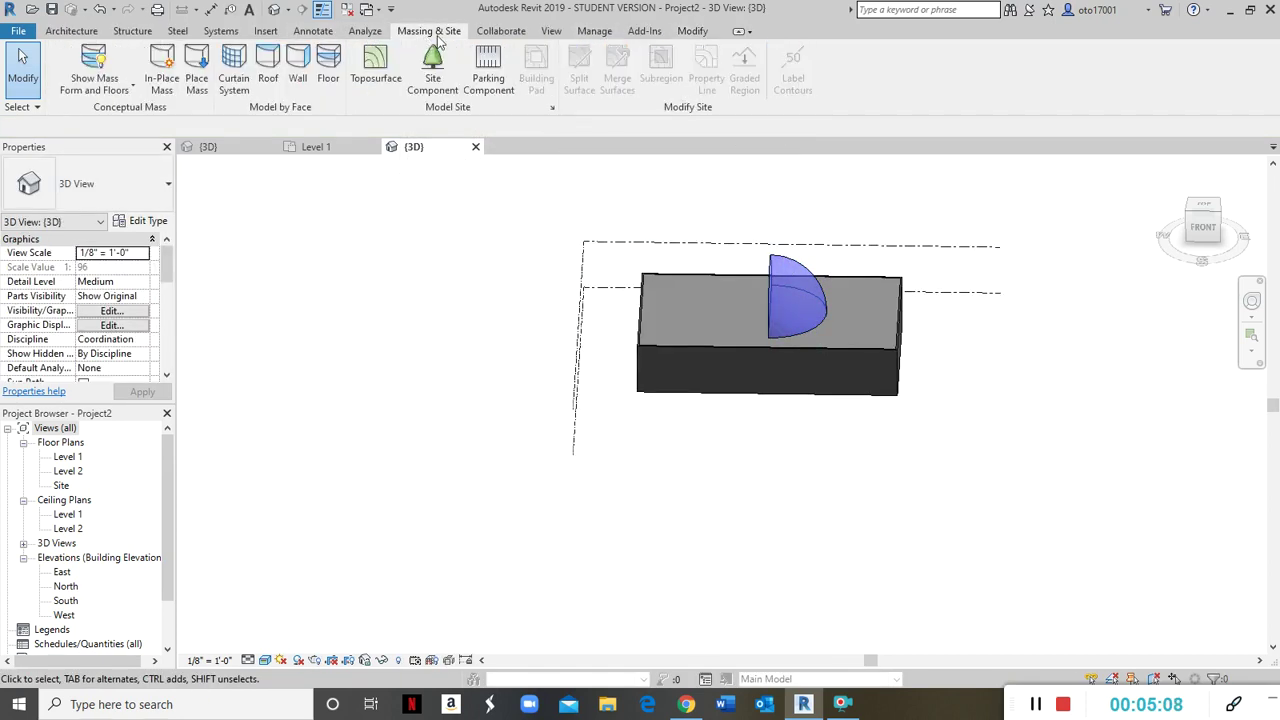
click(238, 95)
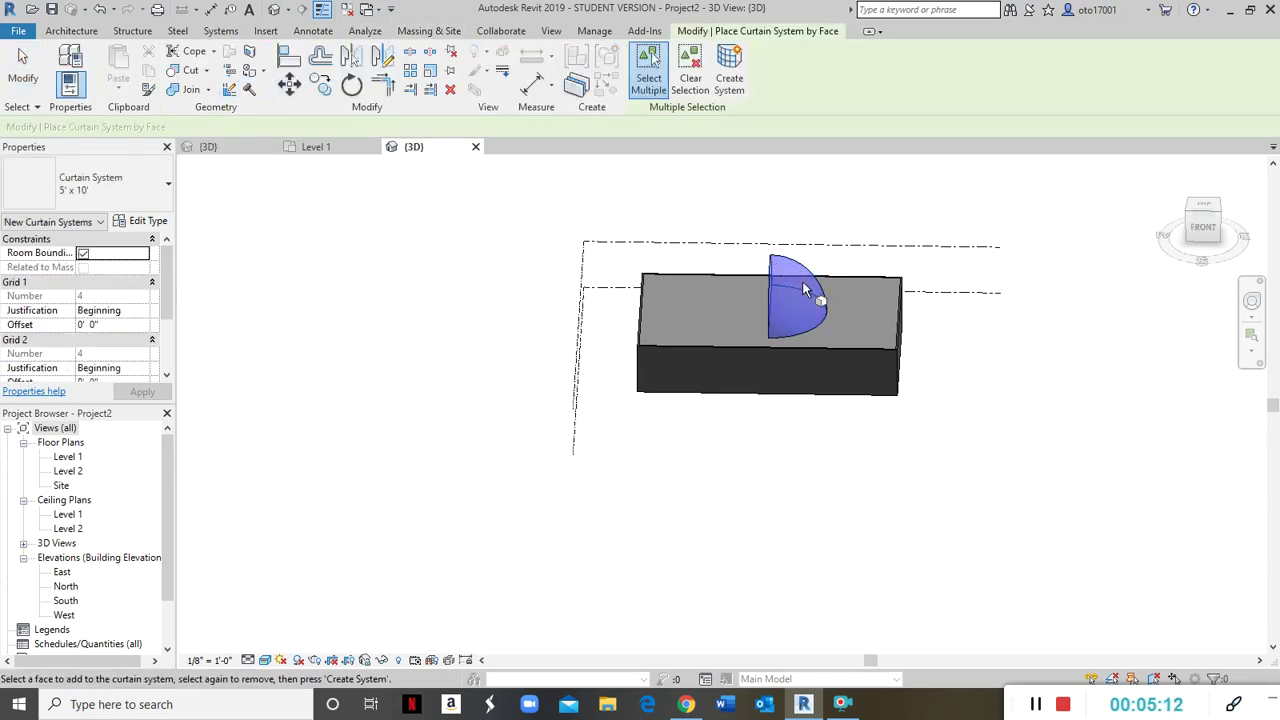
shift+middle_drag(849, 346, 732, 410)
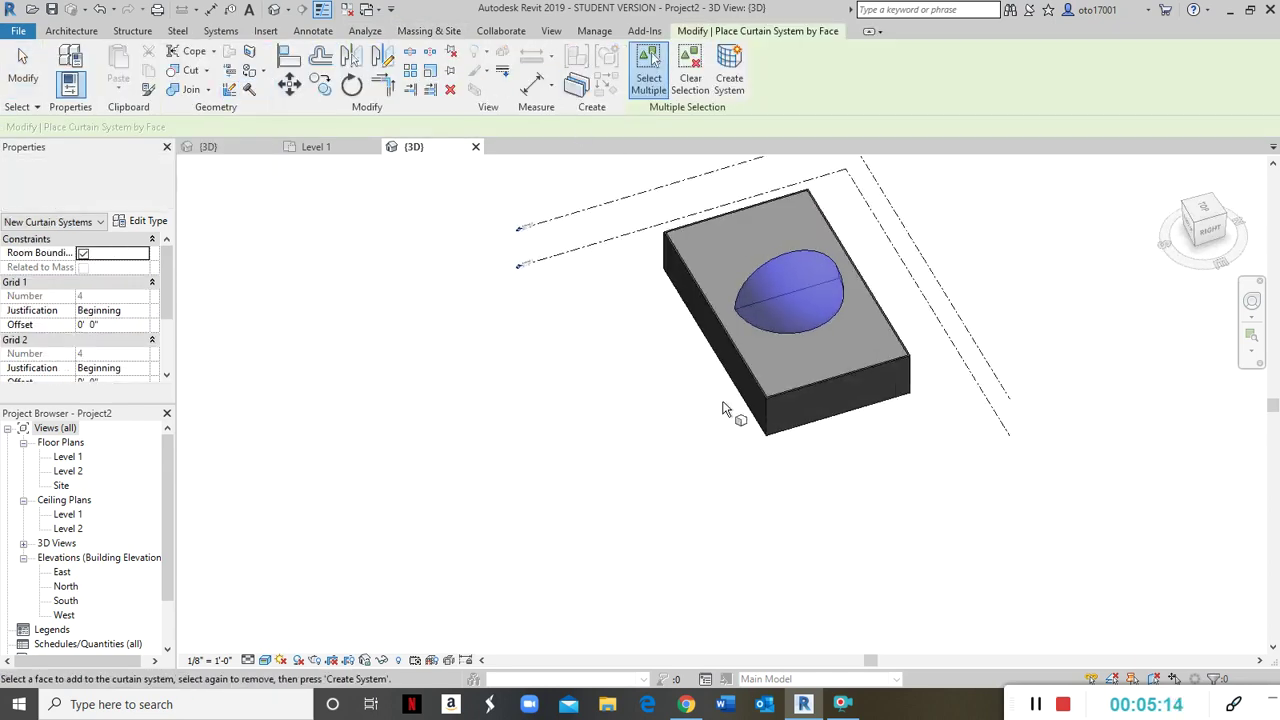
click(808, 282)
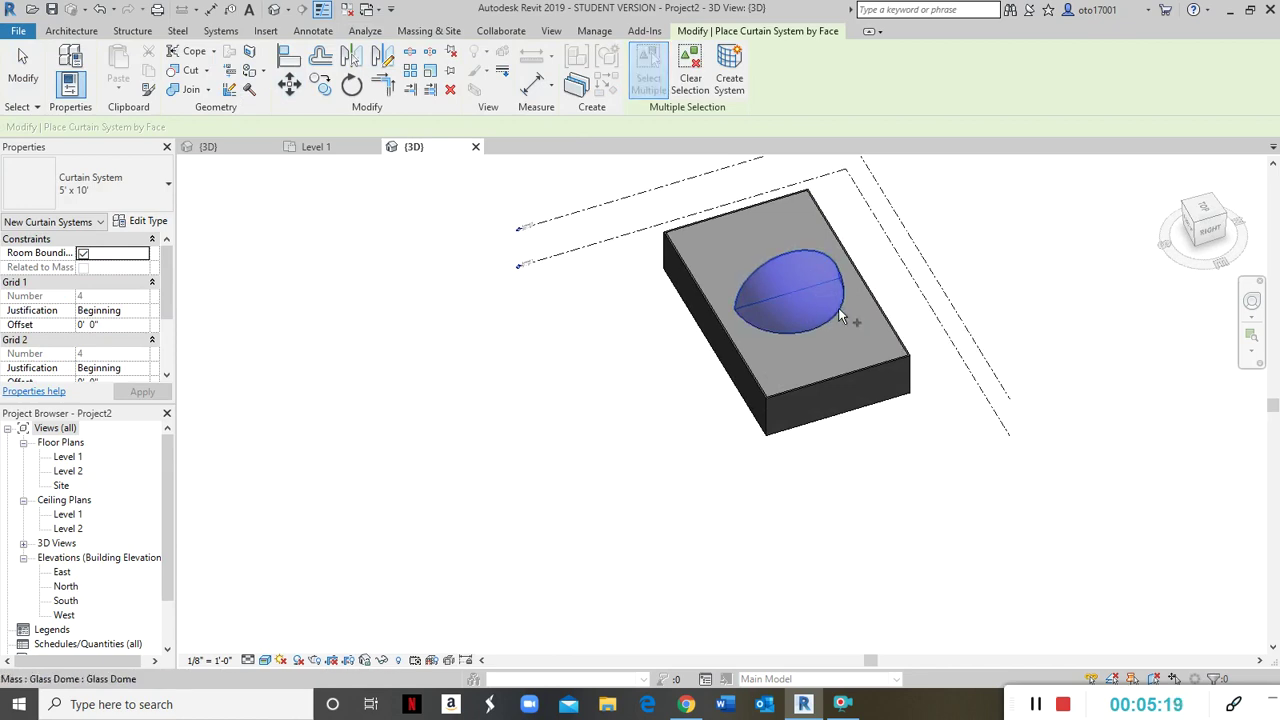
shift+middle_drag(811, 477, 623, 354)
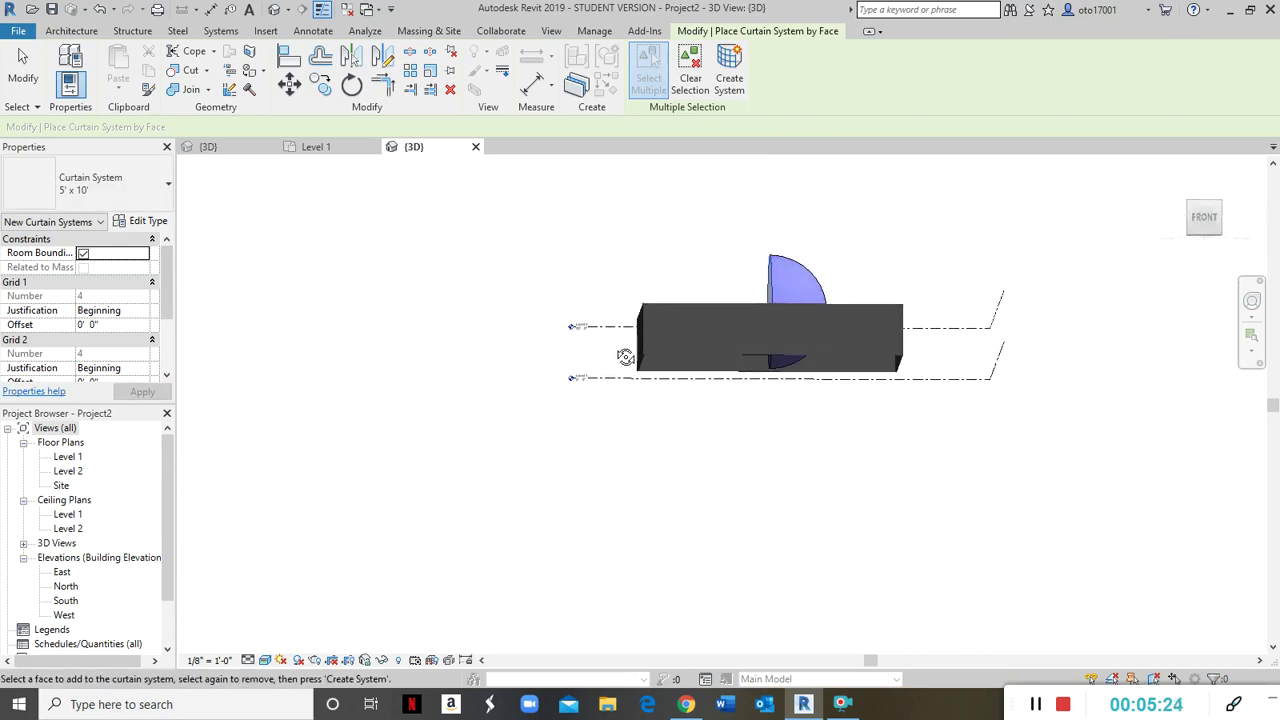
click(811, 279)
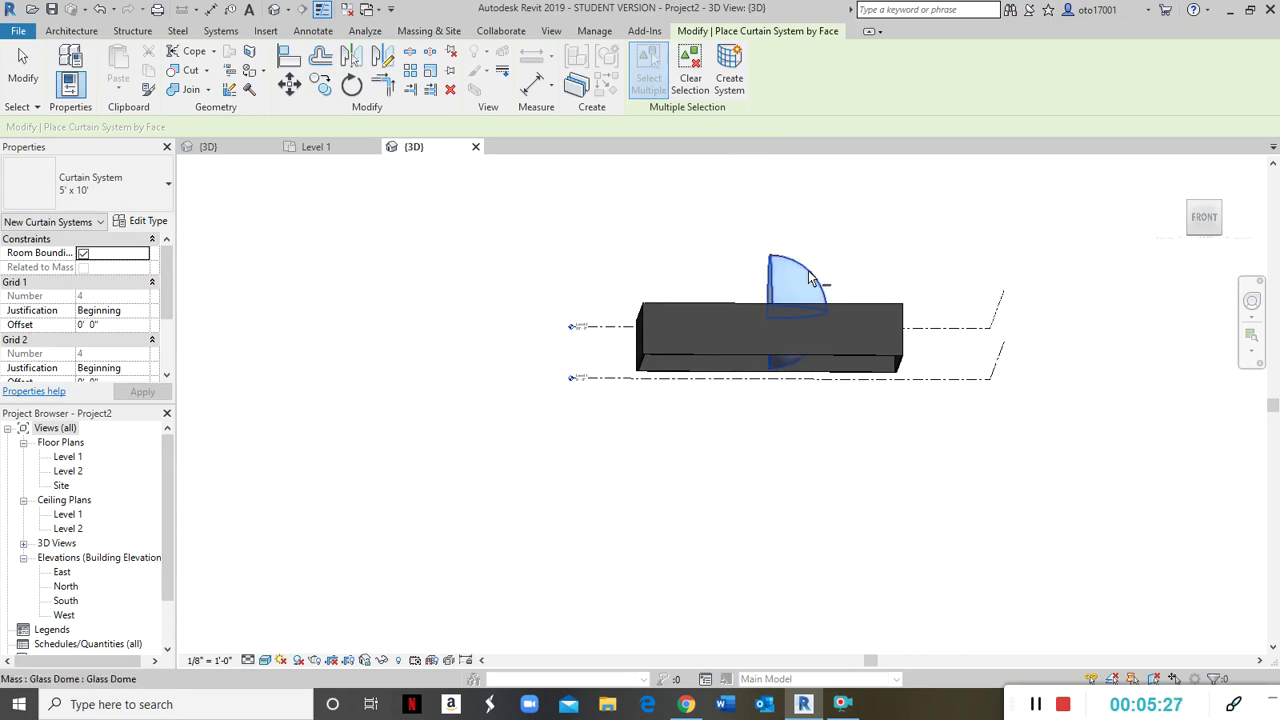
click(733, 78)
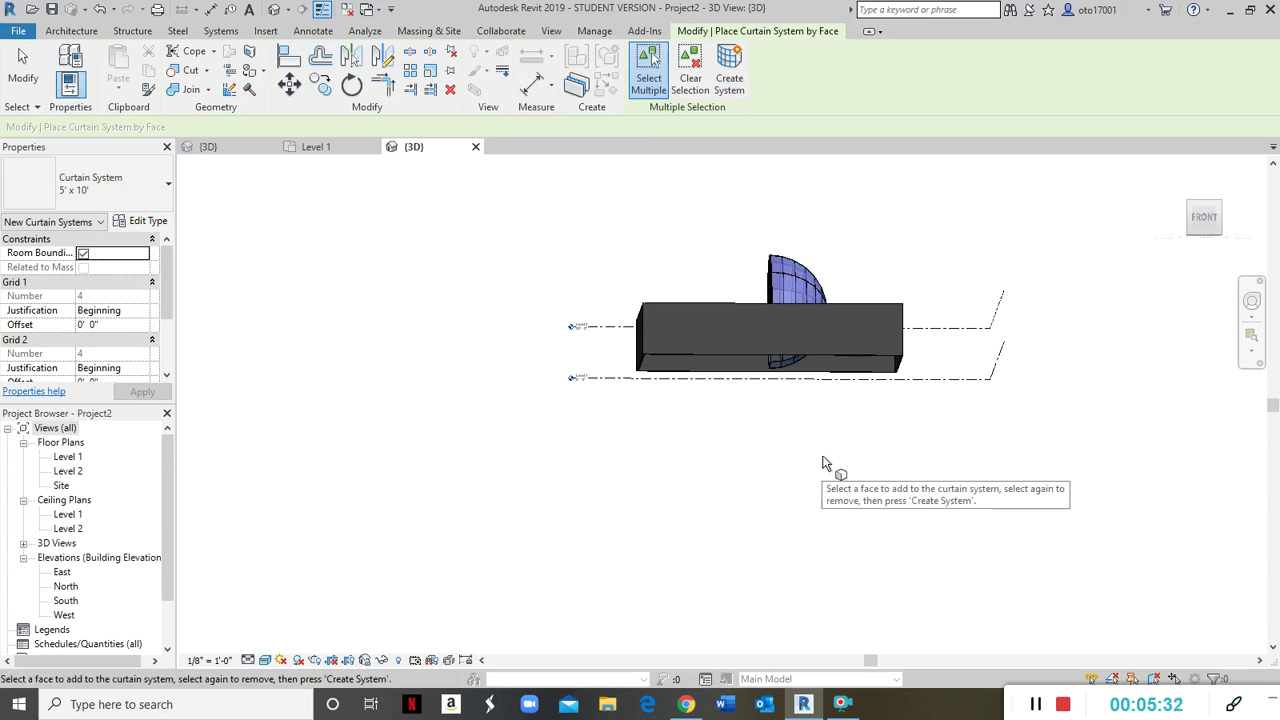
key(Escape)
Inspect the new curtain system from above and beneath the building, and undo its creation
shift+middle_drag(865, 531, 838, 547)
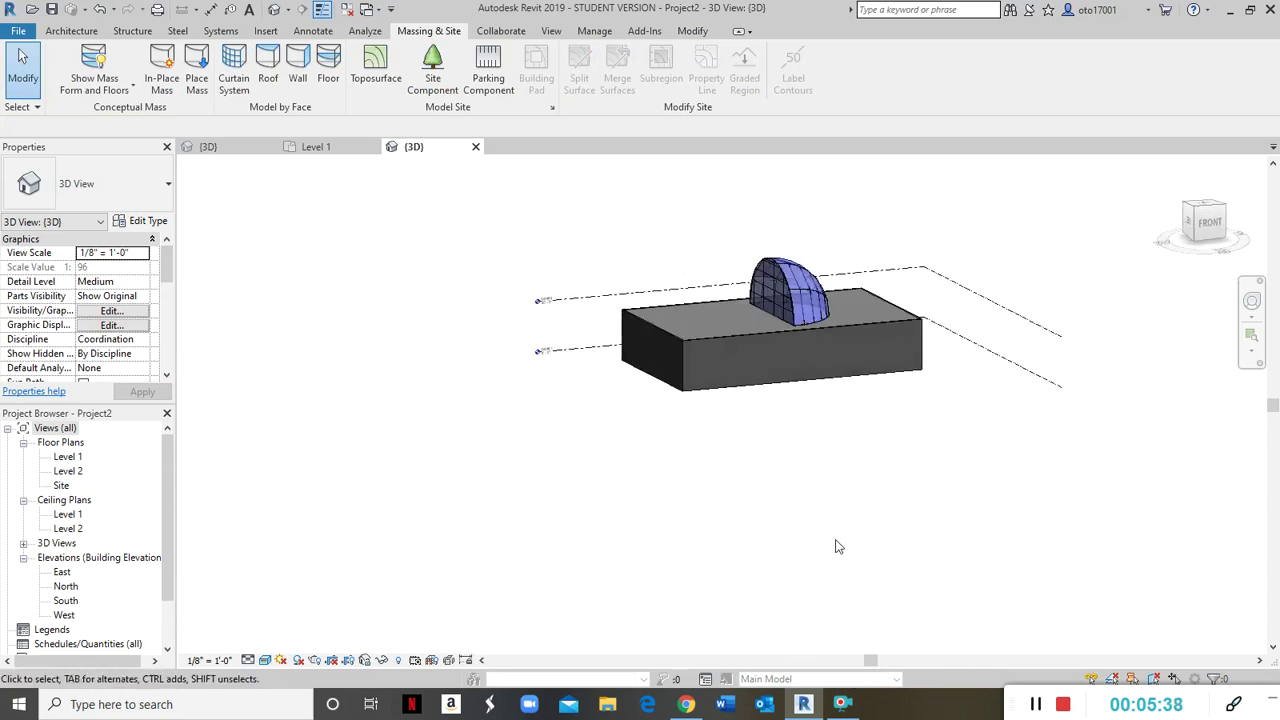
scroll(782, 295, up, 5)
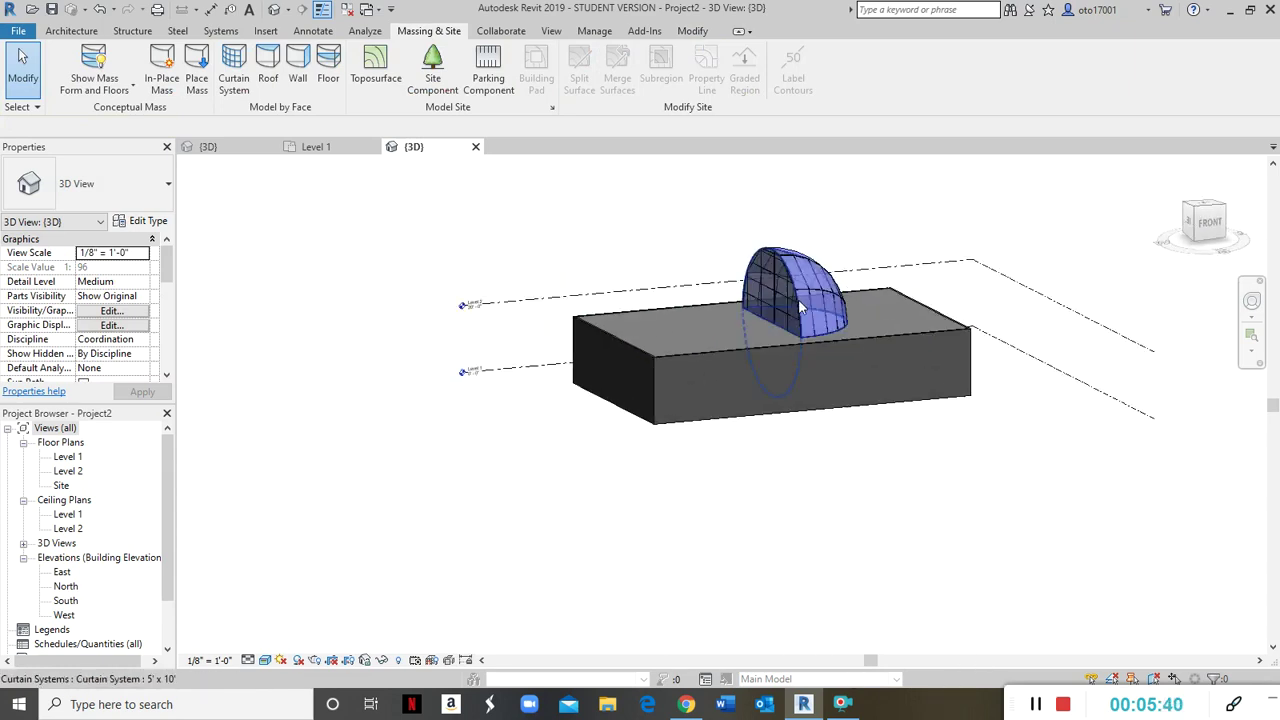
shift+middle_drag(853, 351, 890, 141)
scroll(820, 440, down, 2)
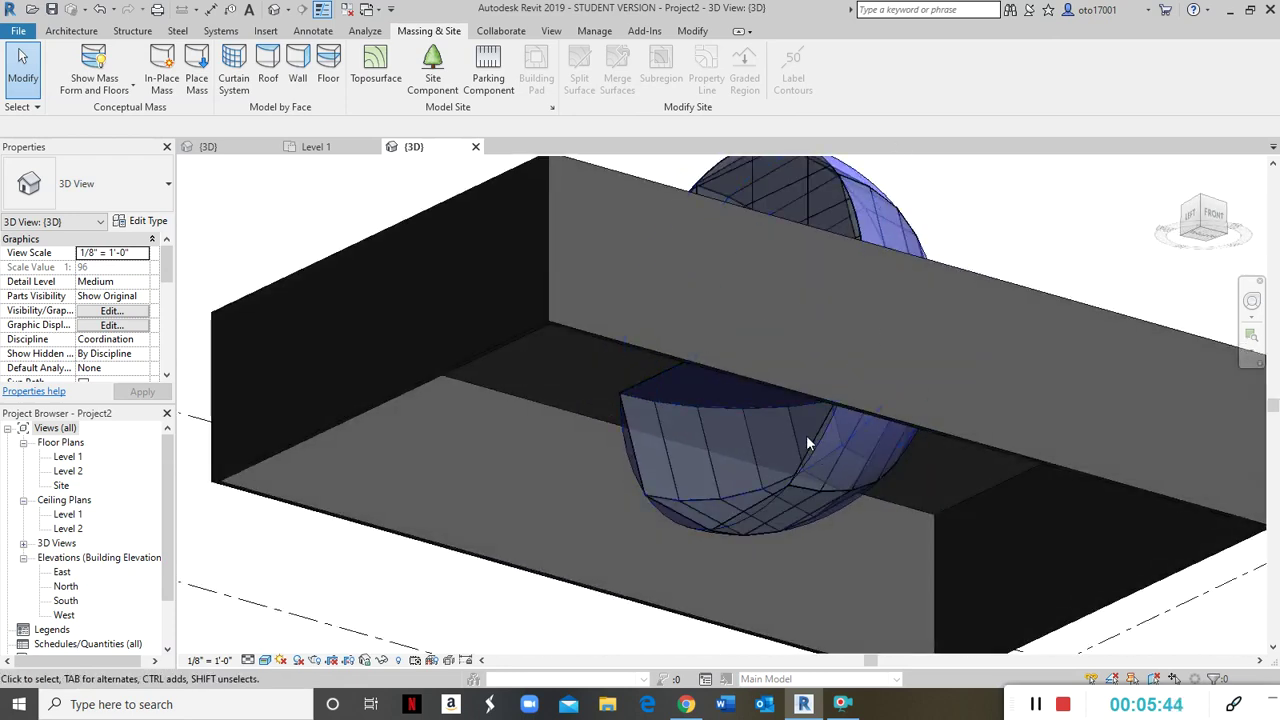
scroll(819, 448, down, 2)
shift+middle_drag(819, 456, 818, 505)
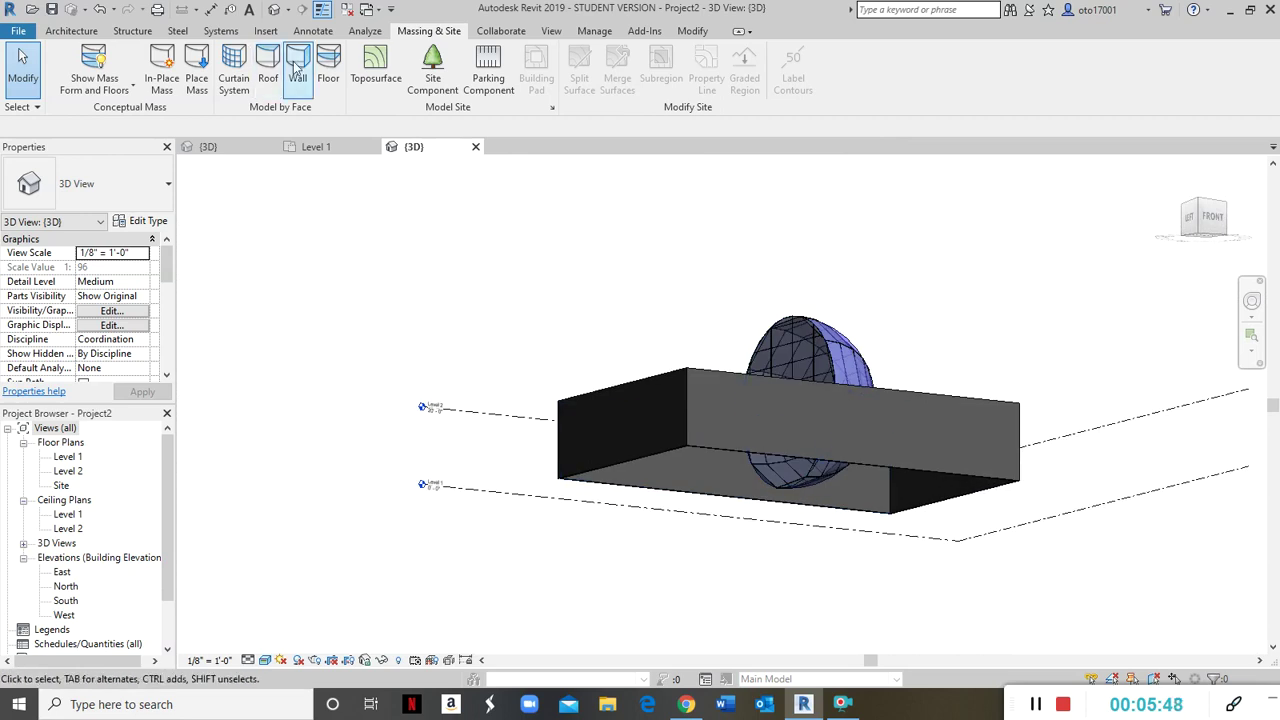
click(103, 17)
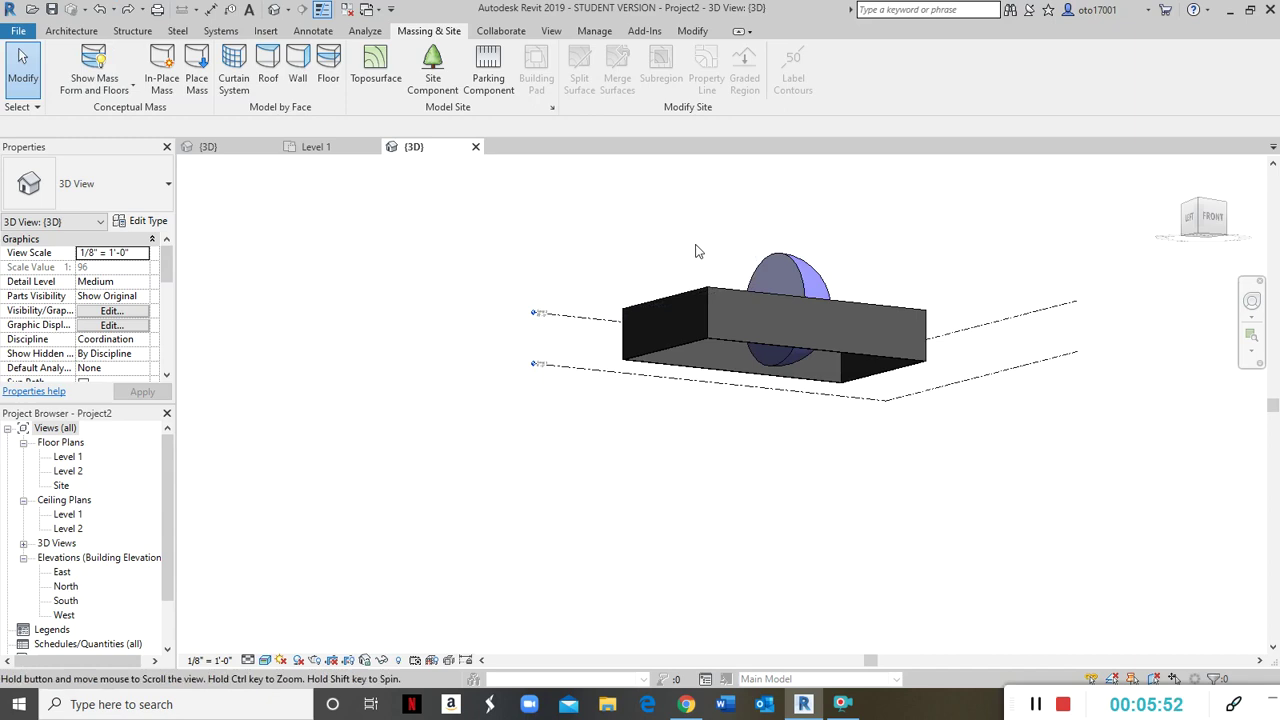
Create a 5' x 10' curtain system by face on only the curved face of the dome mass
scroll(694, 251, up, 2)
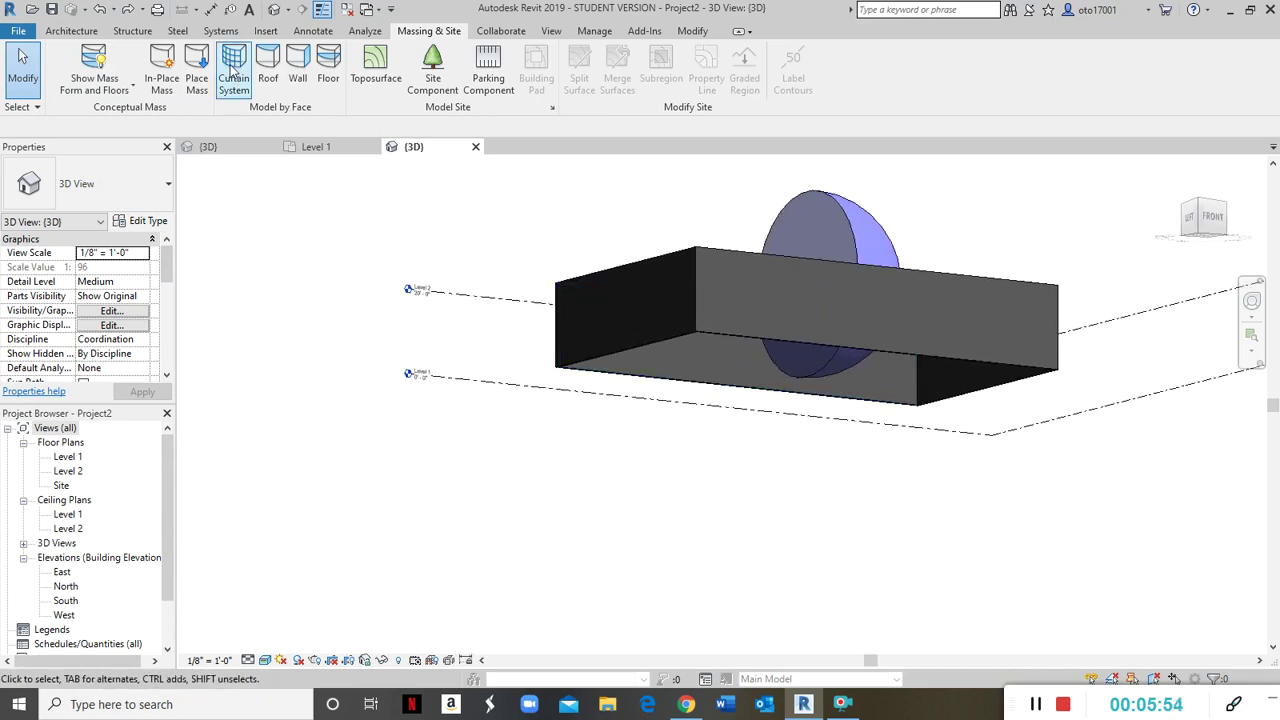
click(232, 68)
click(877, 215)
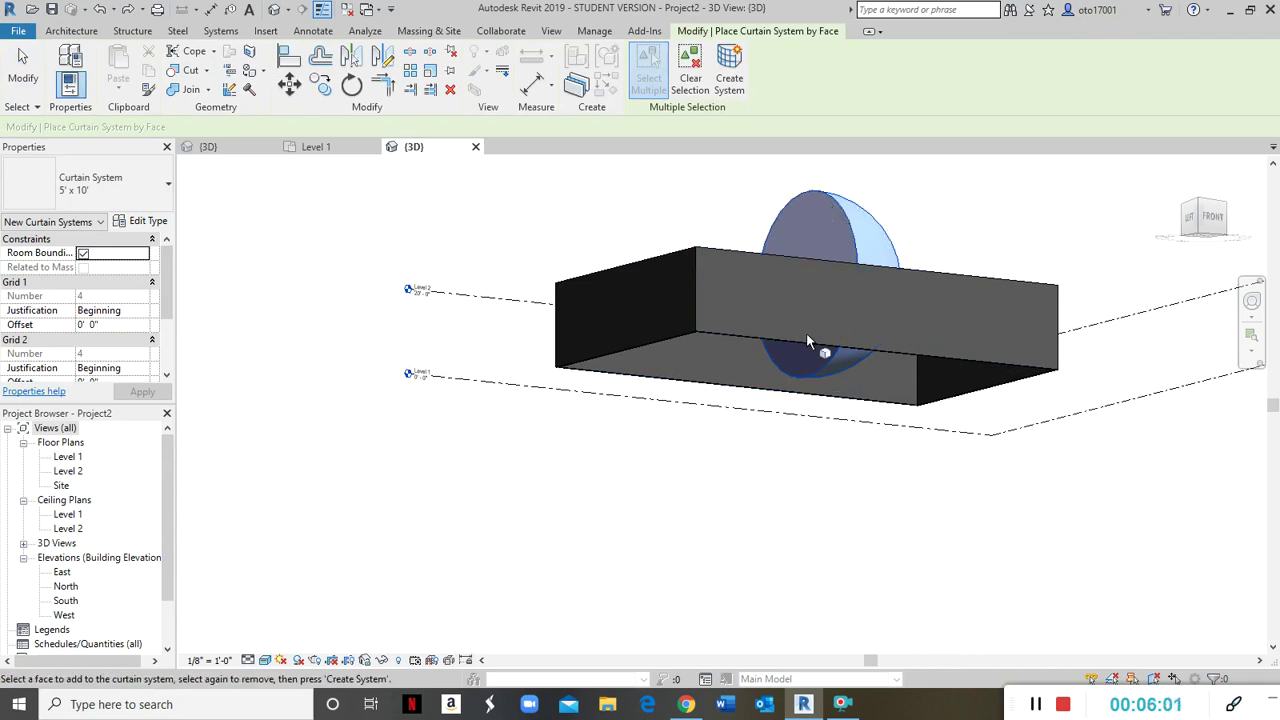
click(723, 84)
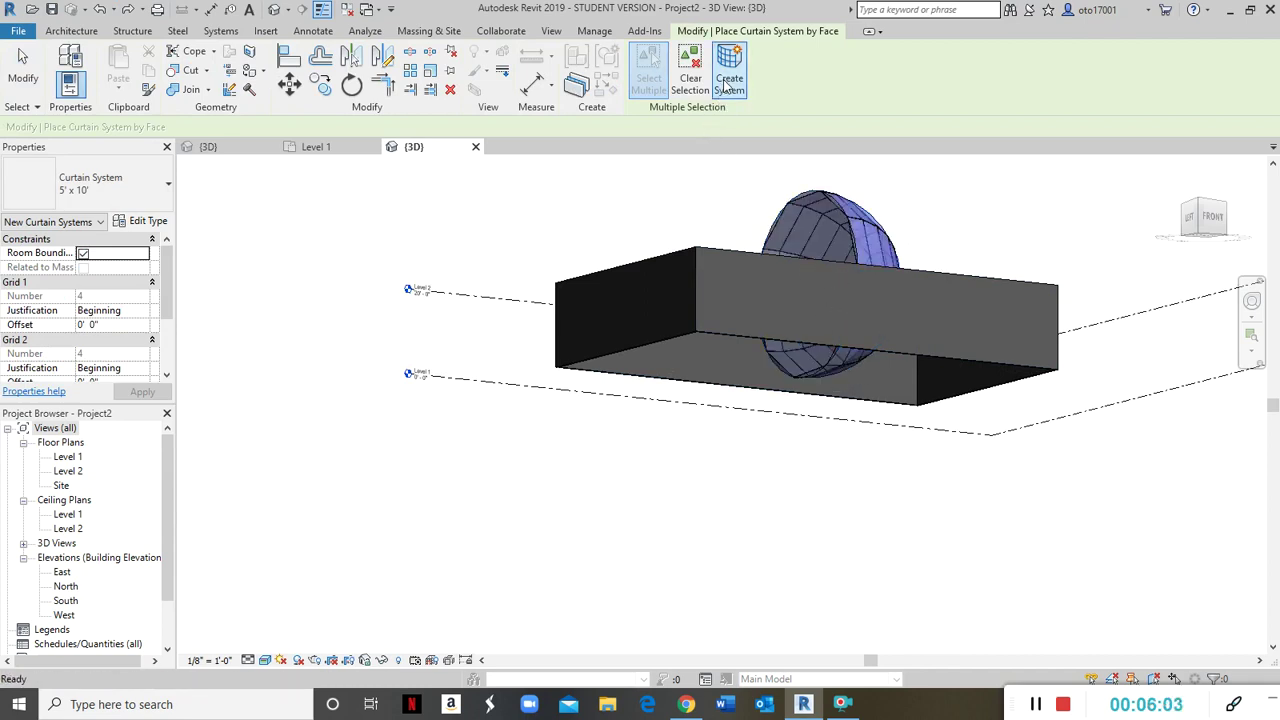
key(Escape)
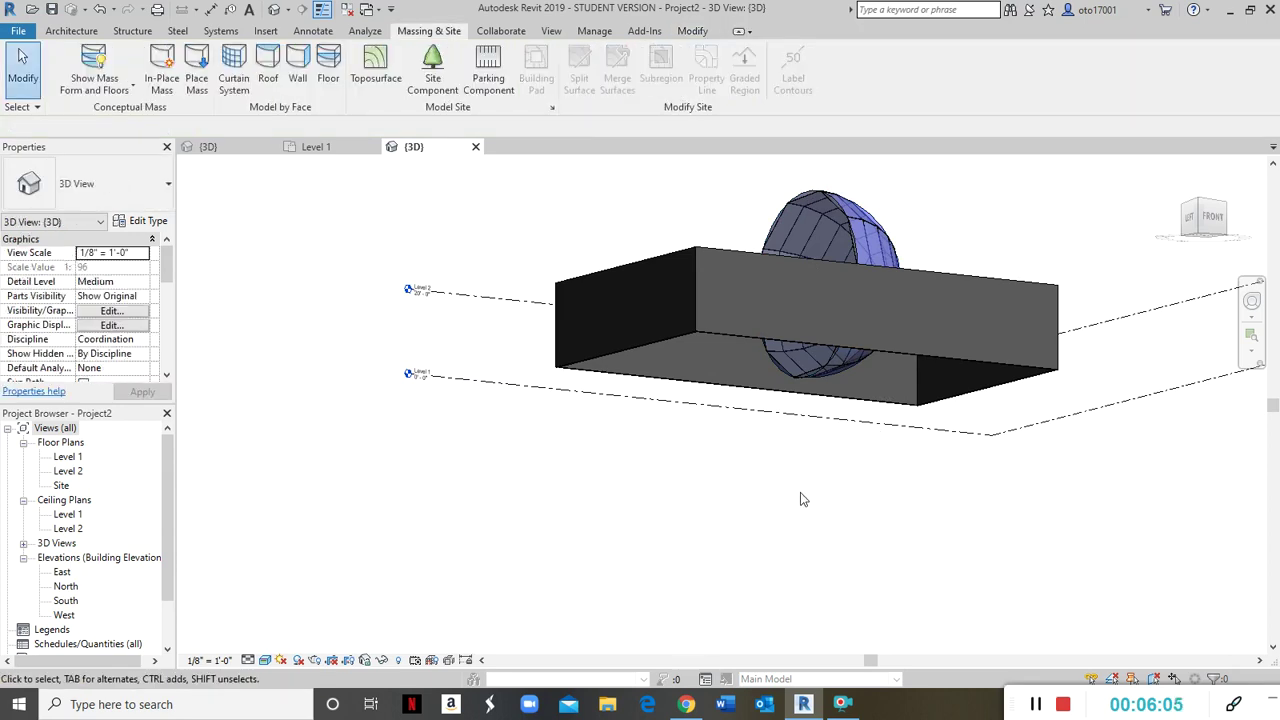
shift+middle_drag(840, 580, 797, 251)
shift+middle_drag(781, 389, 806, 318)
click(803, 257)
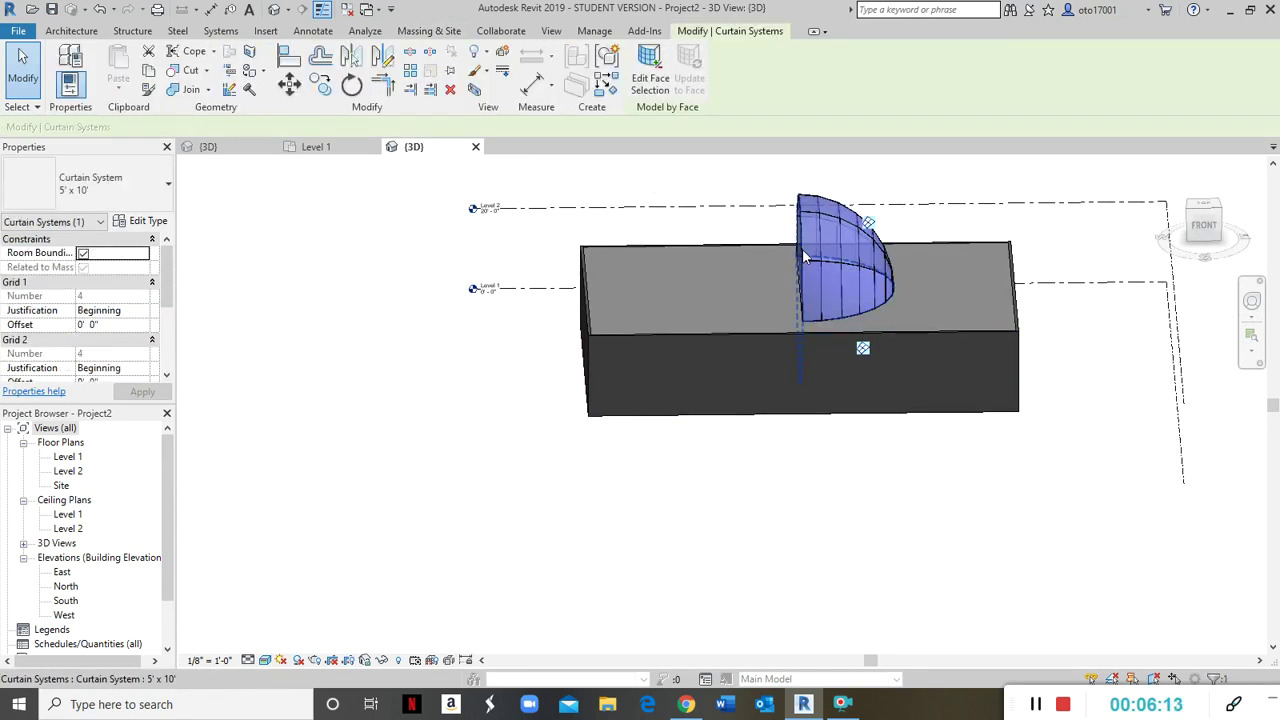
middle_drag(837, 406, 837, 372)
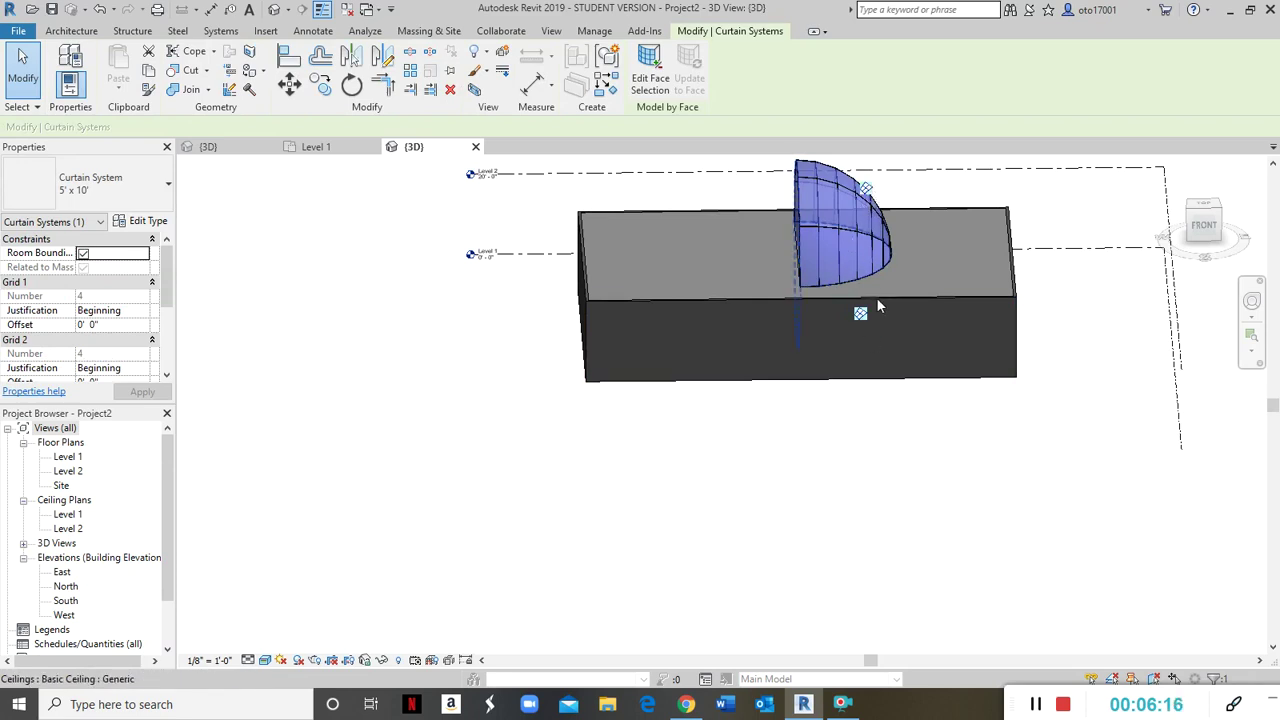
scroll(766, 394, down, 2)
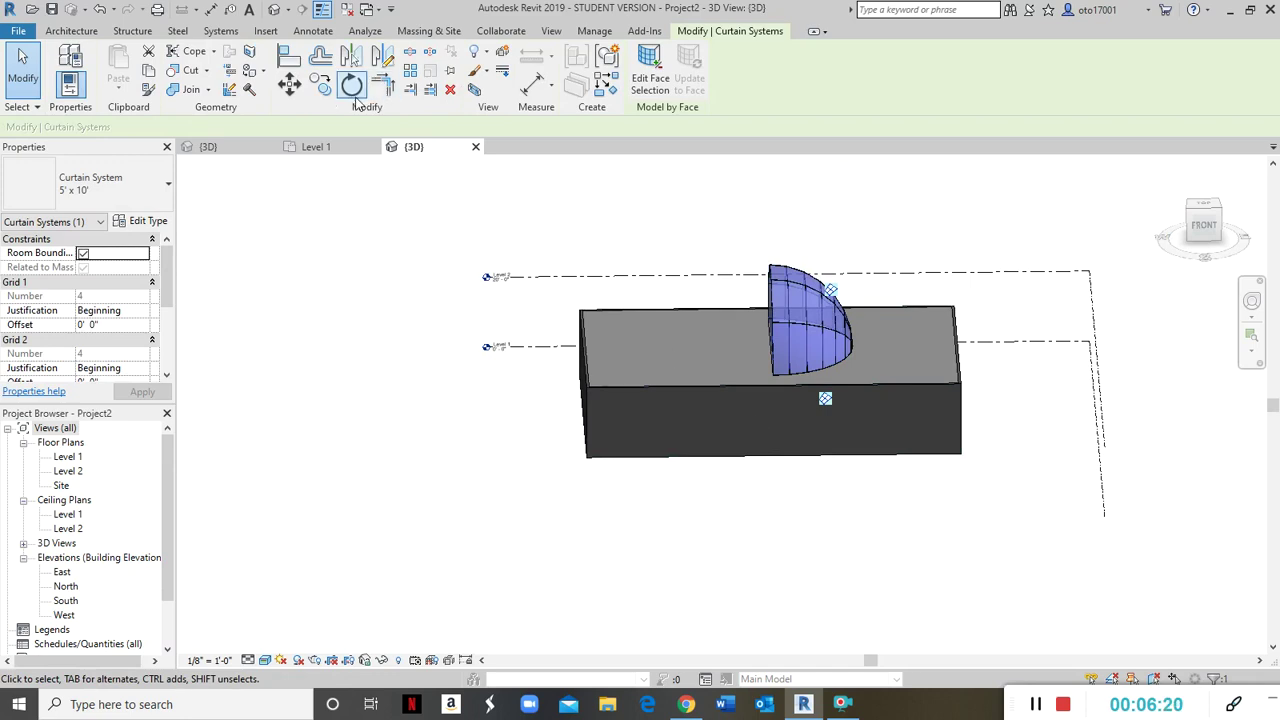
click(352, 86)
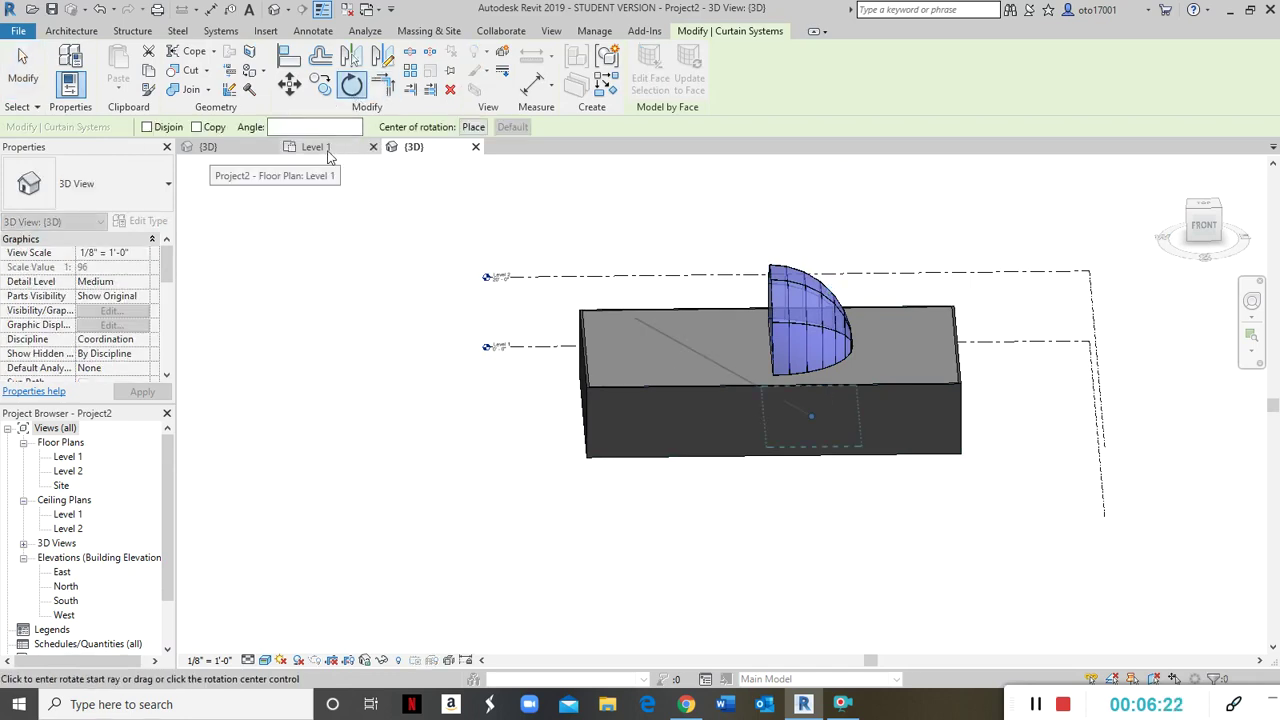
In the North elevation, rotate the curtain system a quarter turn clockwise about its center so the dome points upward
double_click(66, 587)
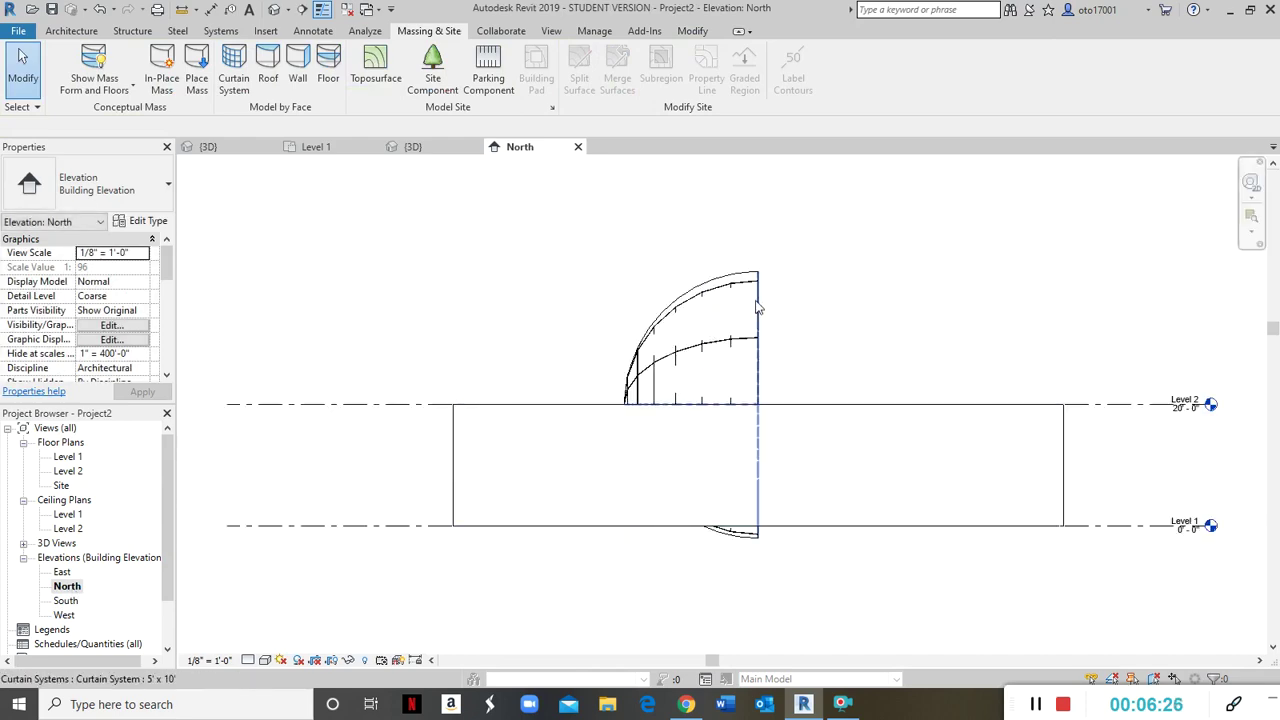
click(757, 308)
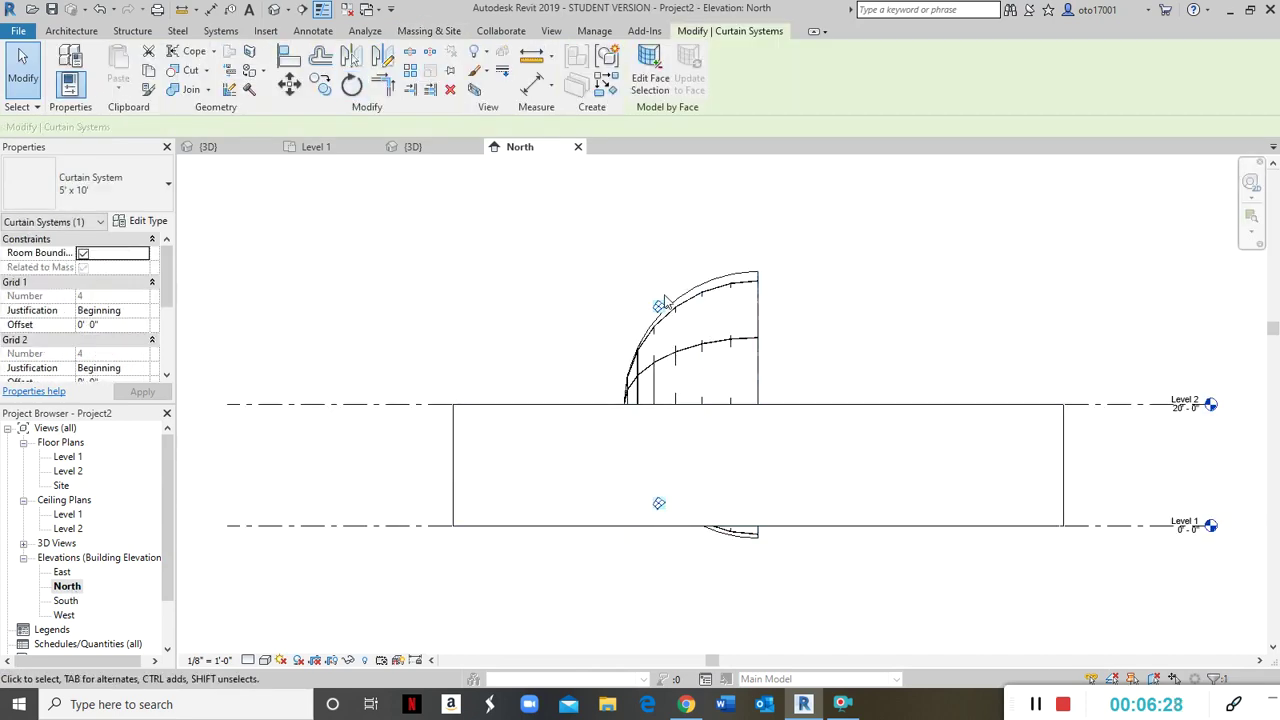
click(352, 87)
click(692, 221)
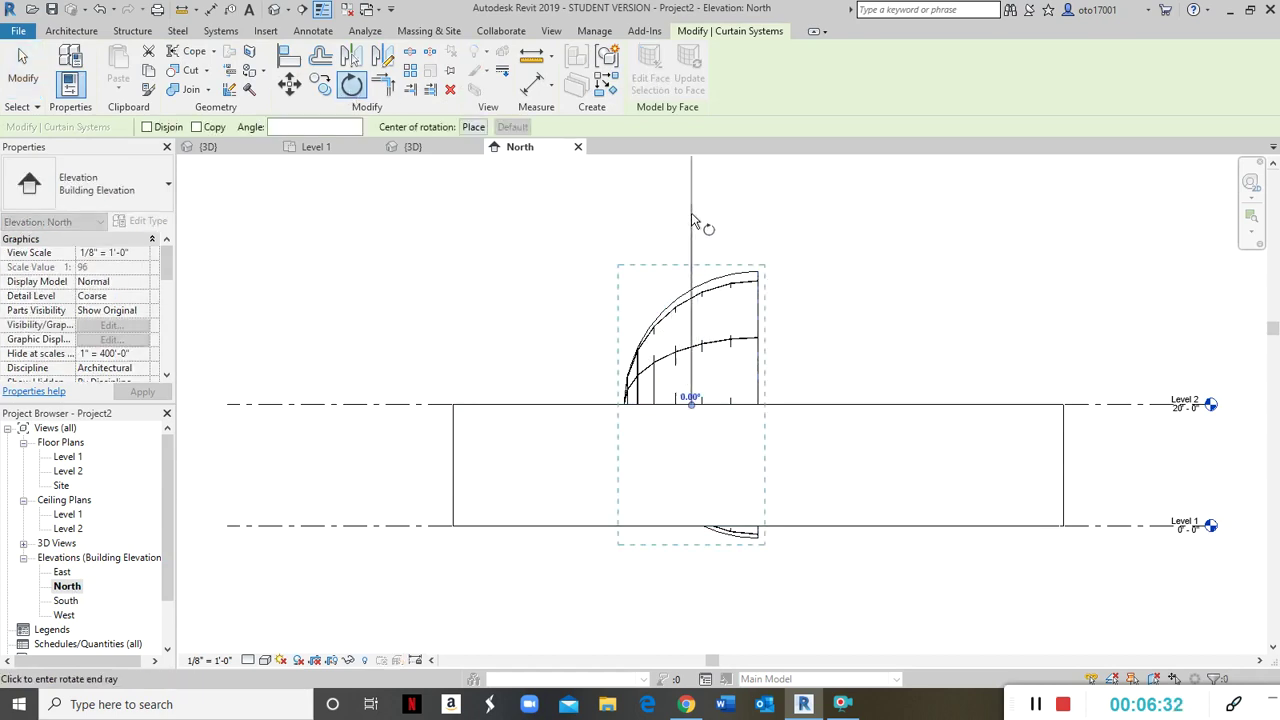
click(1063, 408)
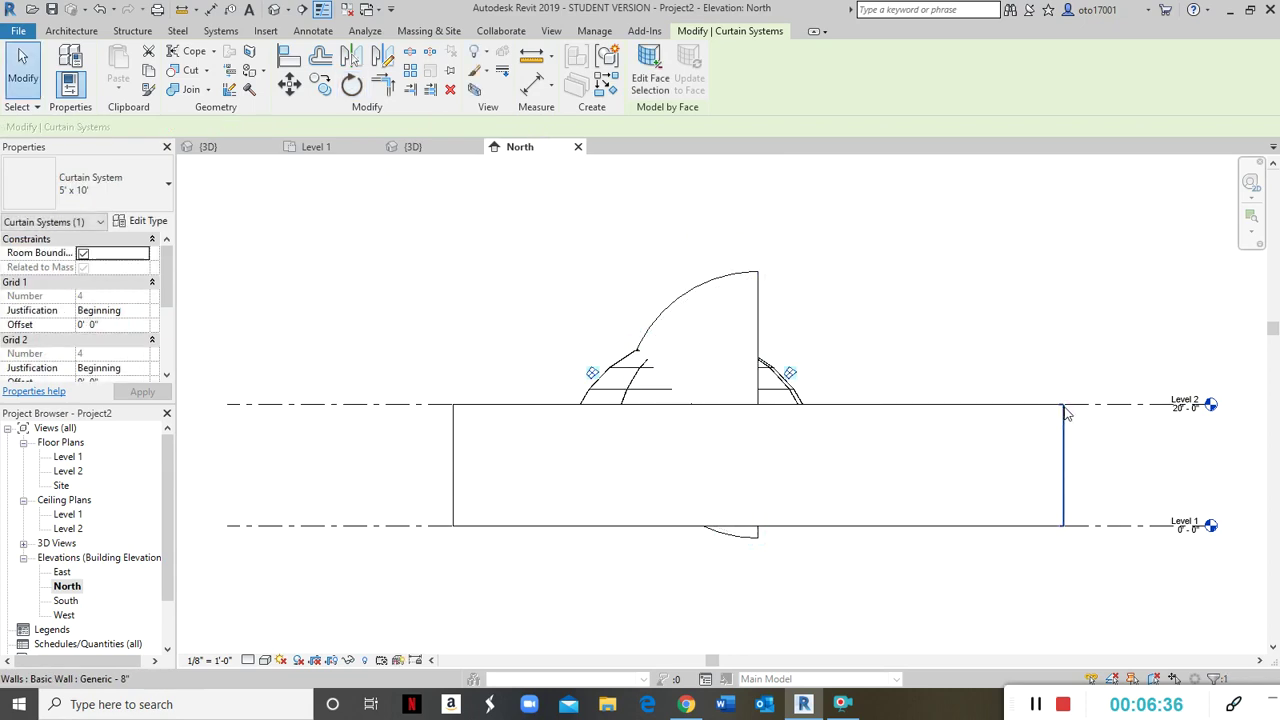
In the 3D view, delete the Glass Dome mass and keep only the rotated curtain system
click(433, 150)
click(835, 572)
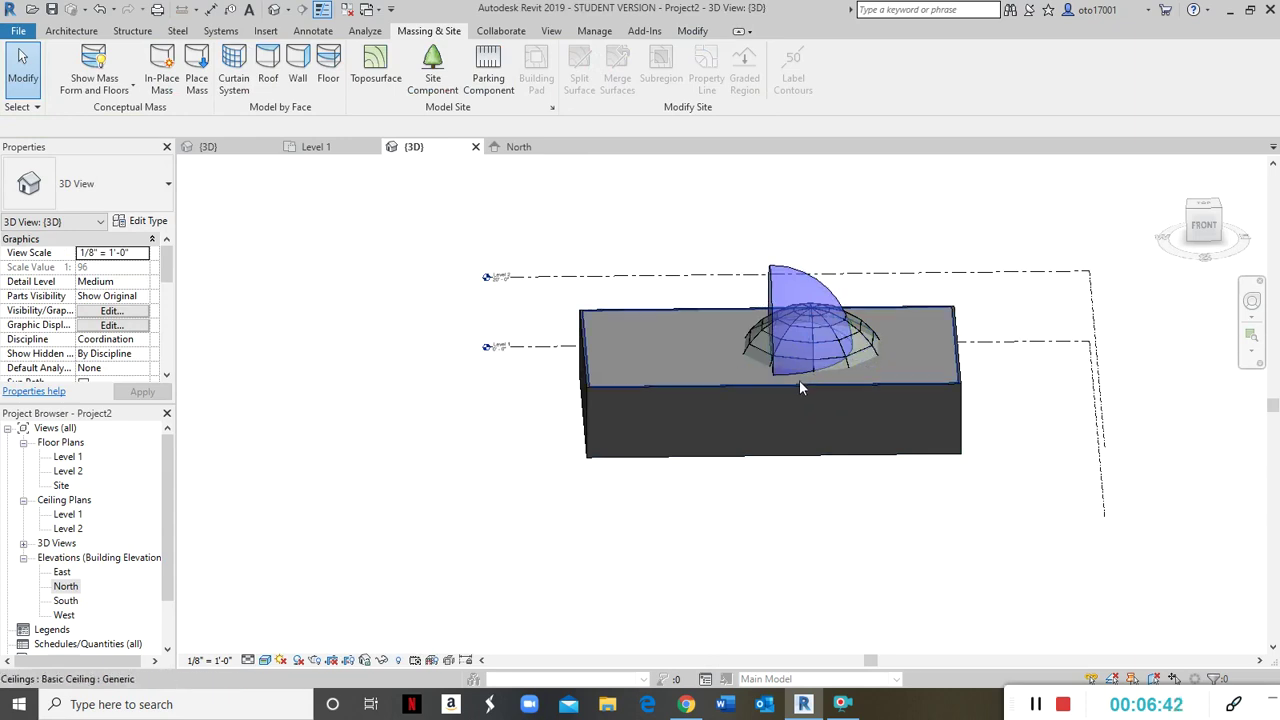
click(781, 290)
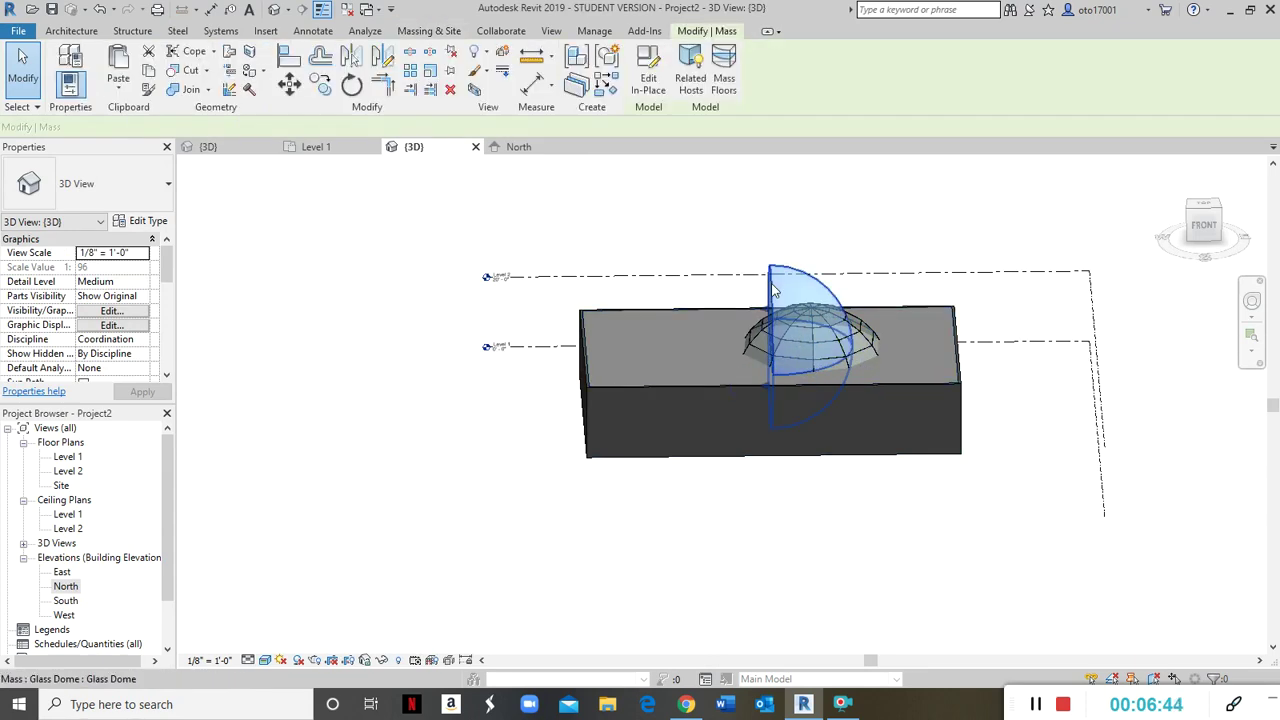
click(852, 476)
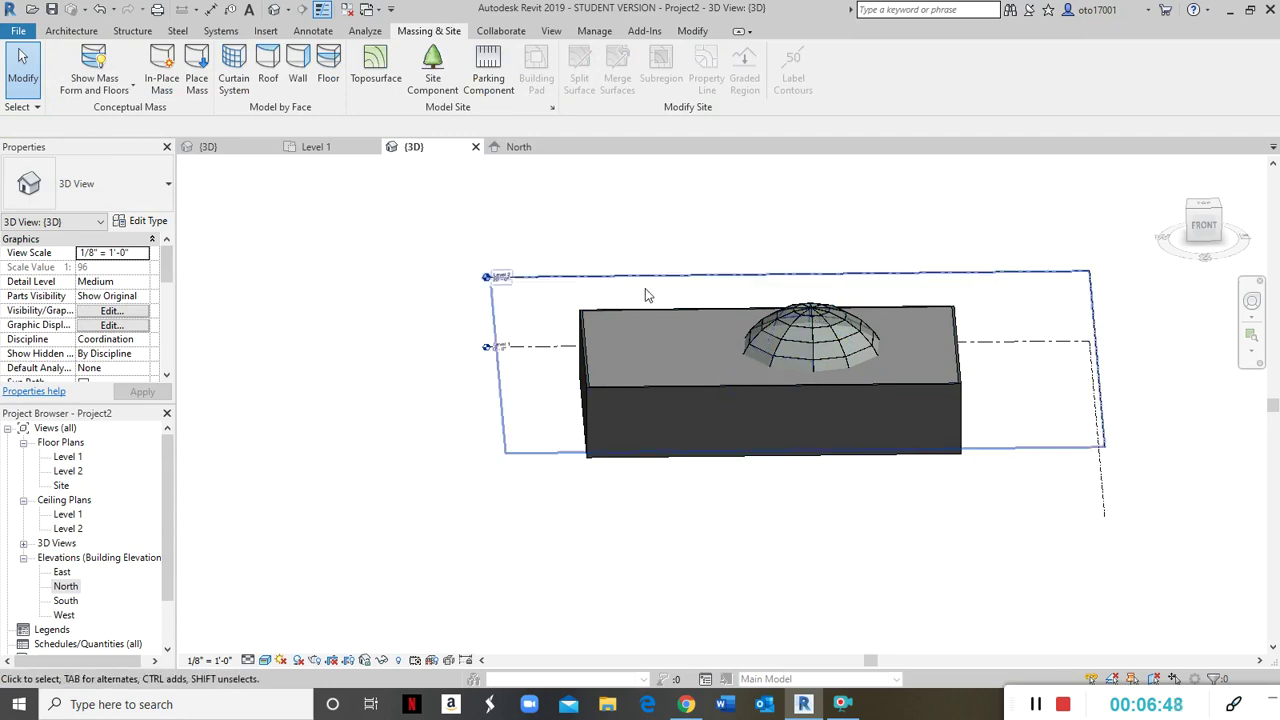
In the Level 1 plan, try to move the curtain system from its center to the intersection of the two detail lines
shift+middle_drag(797, 491, 738, 607)
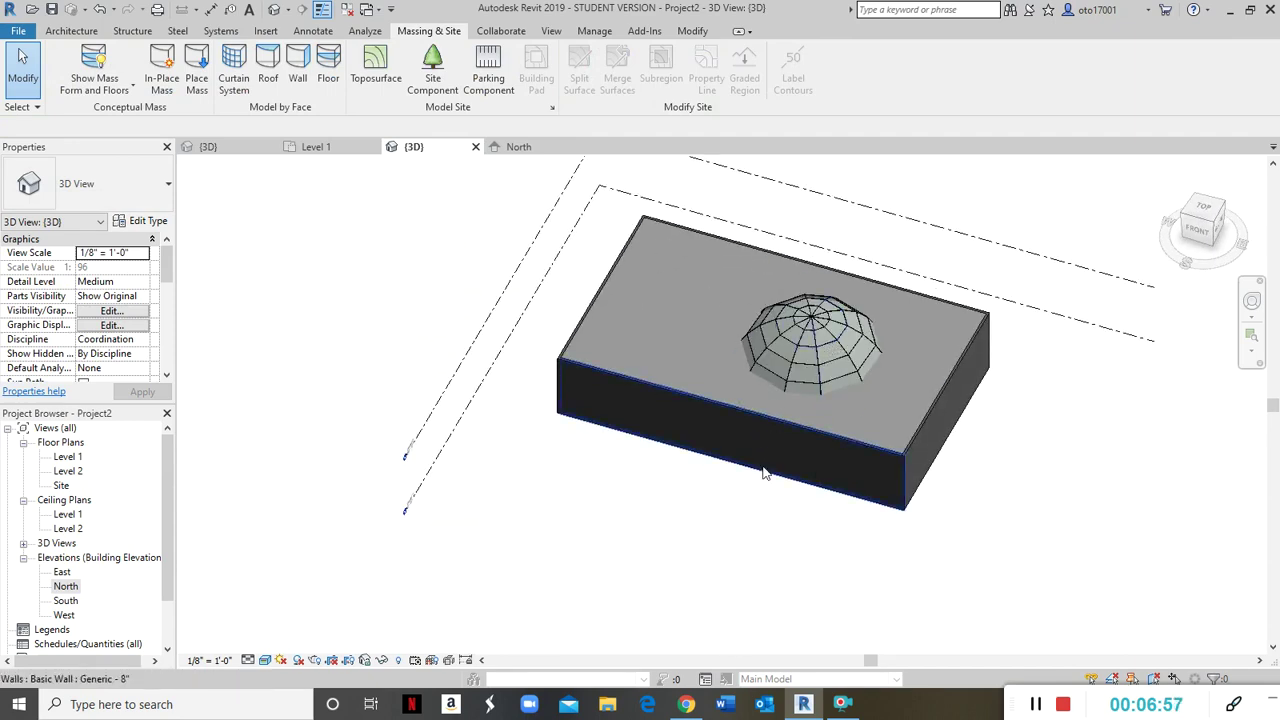
shift+middle_drag(757, 551, 816, 358)
click(851, 421)
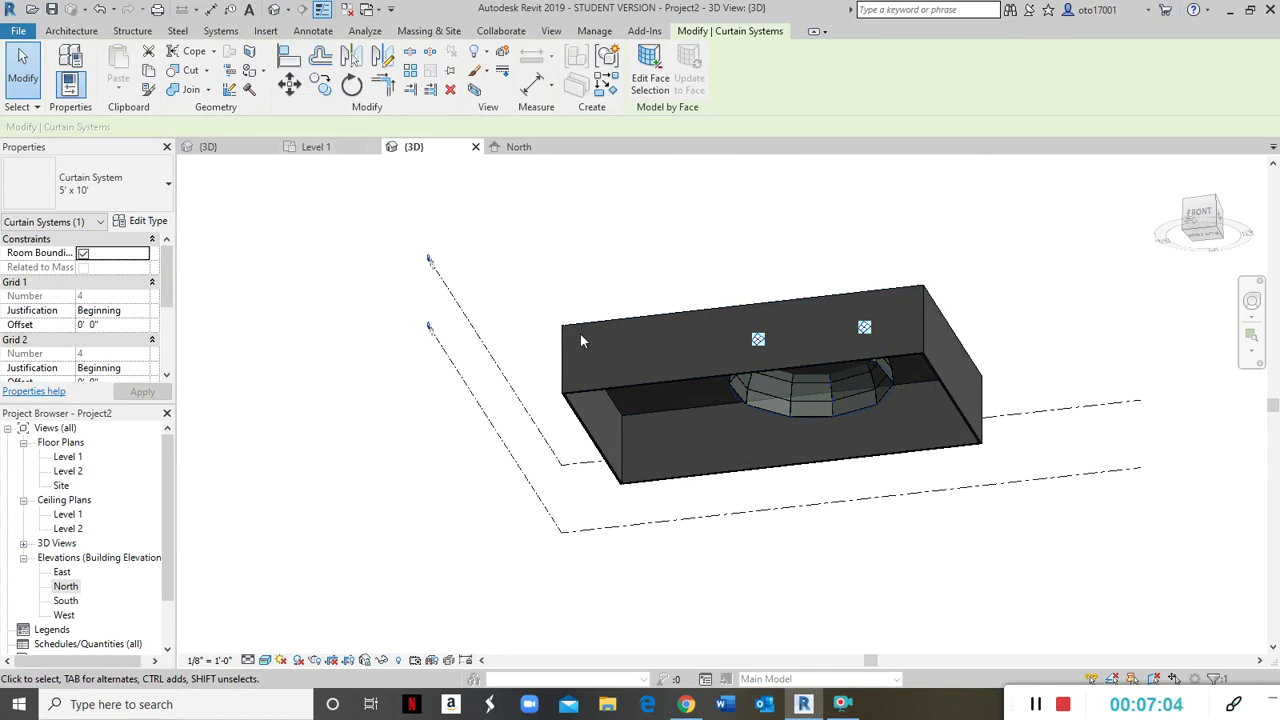
click(343, 150)
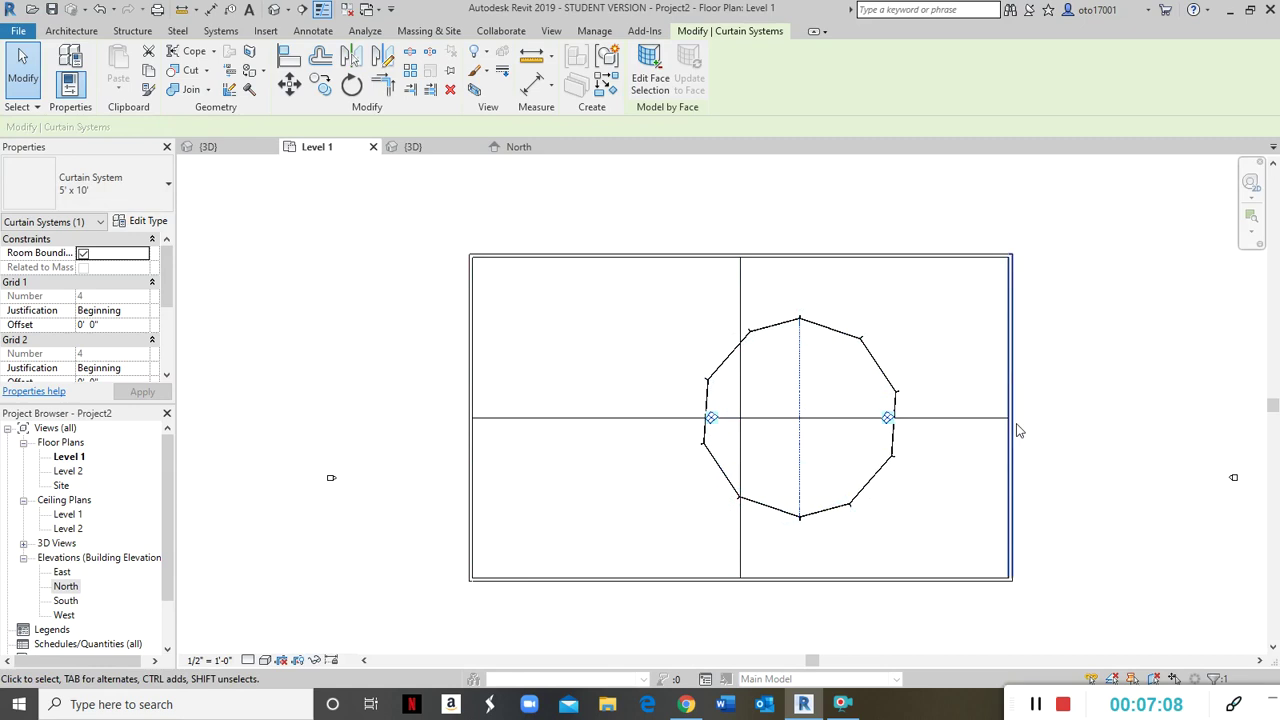
click(290, 86)
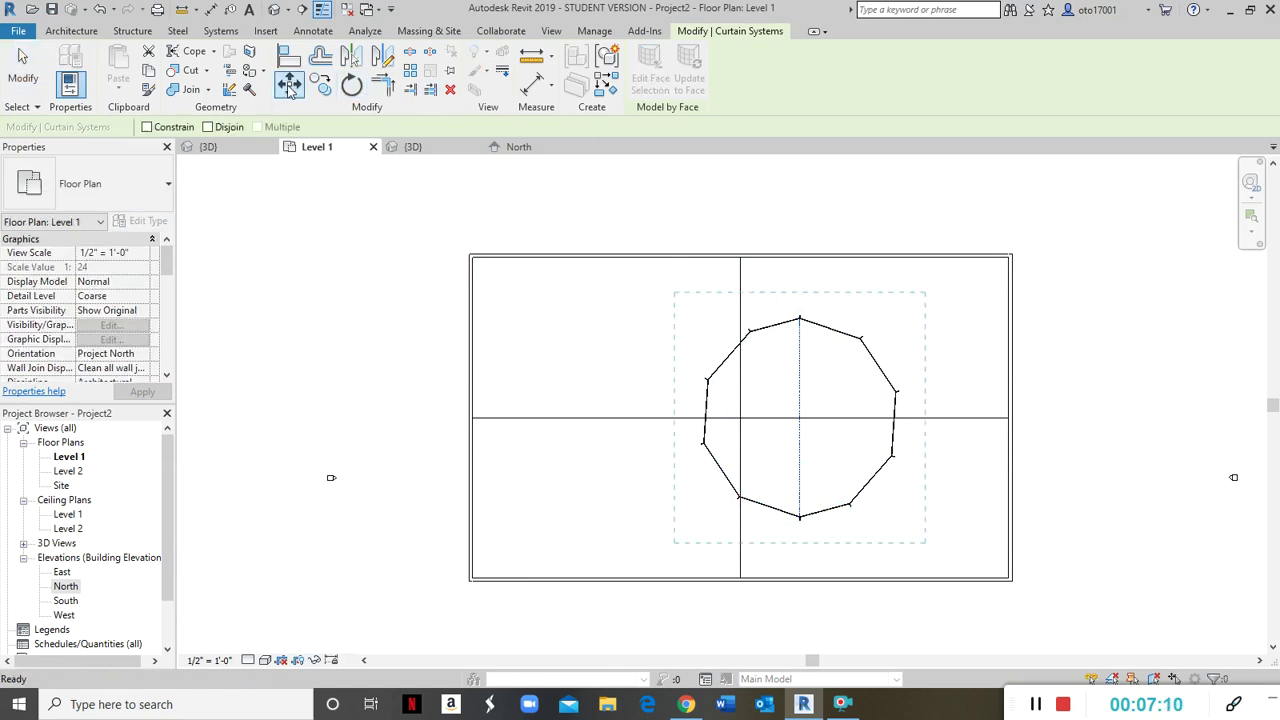
scroll(805, 445, up, 2)
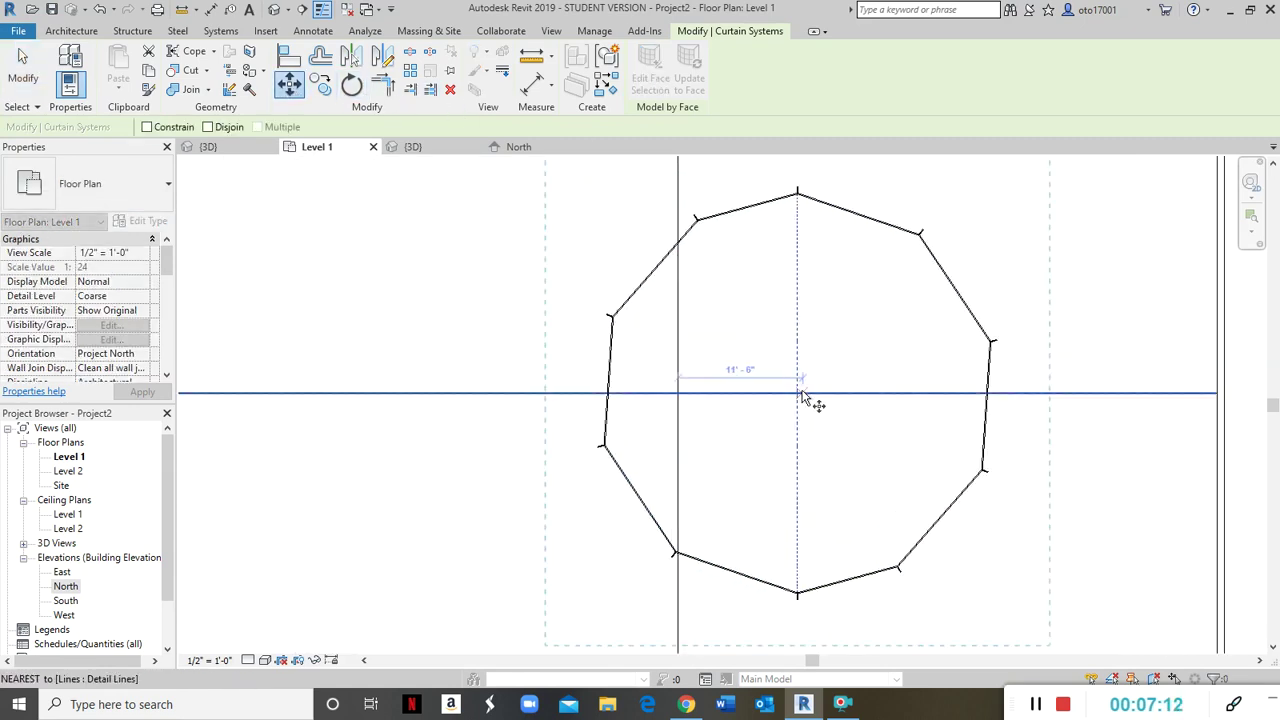
scroll(800, 398, up, 4)
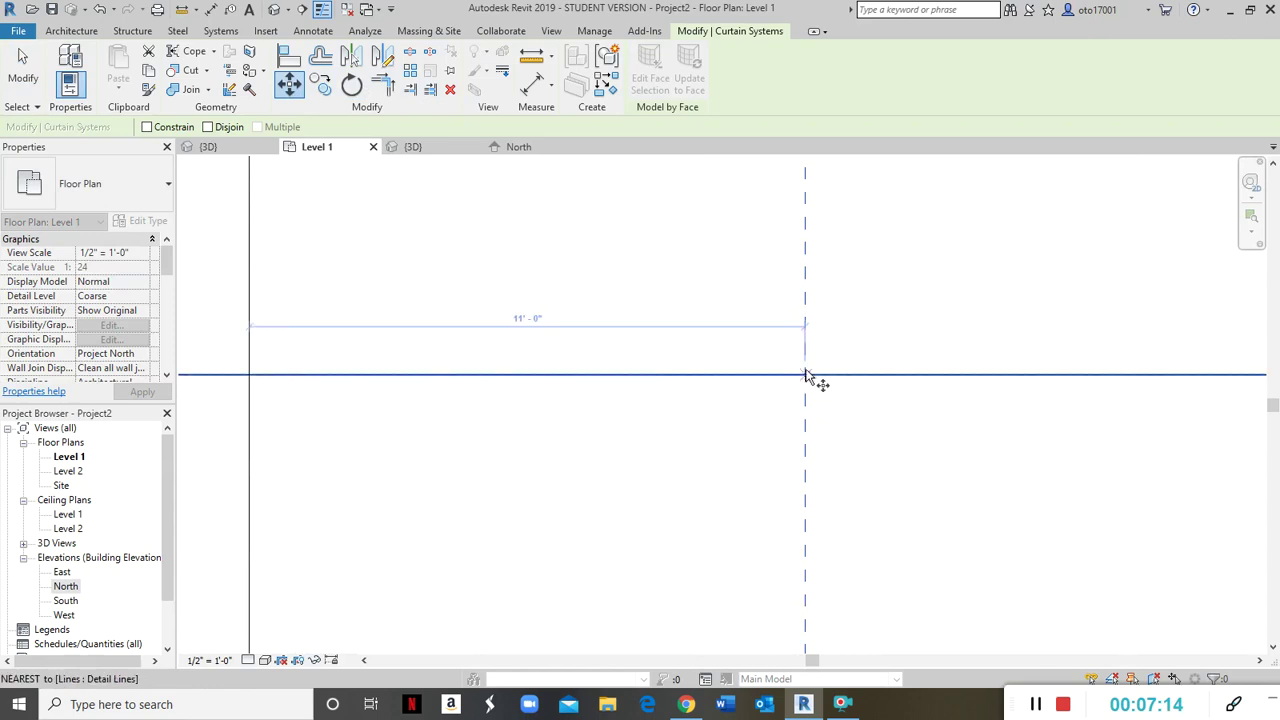
scroll(800, 383, down, 3)
click(505, 379)
scroll(549, 376, down, 5)
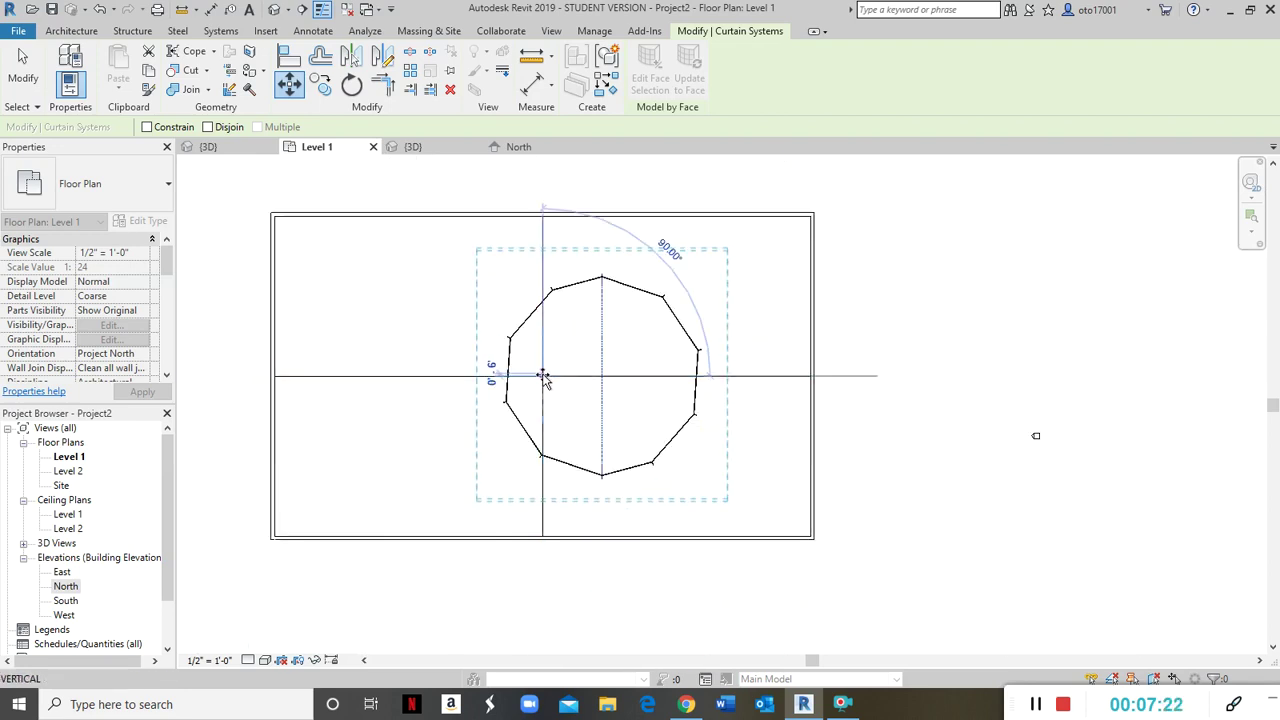
click(545, 383)
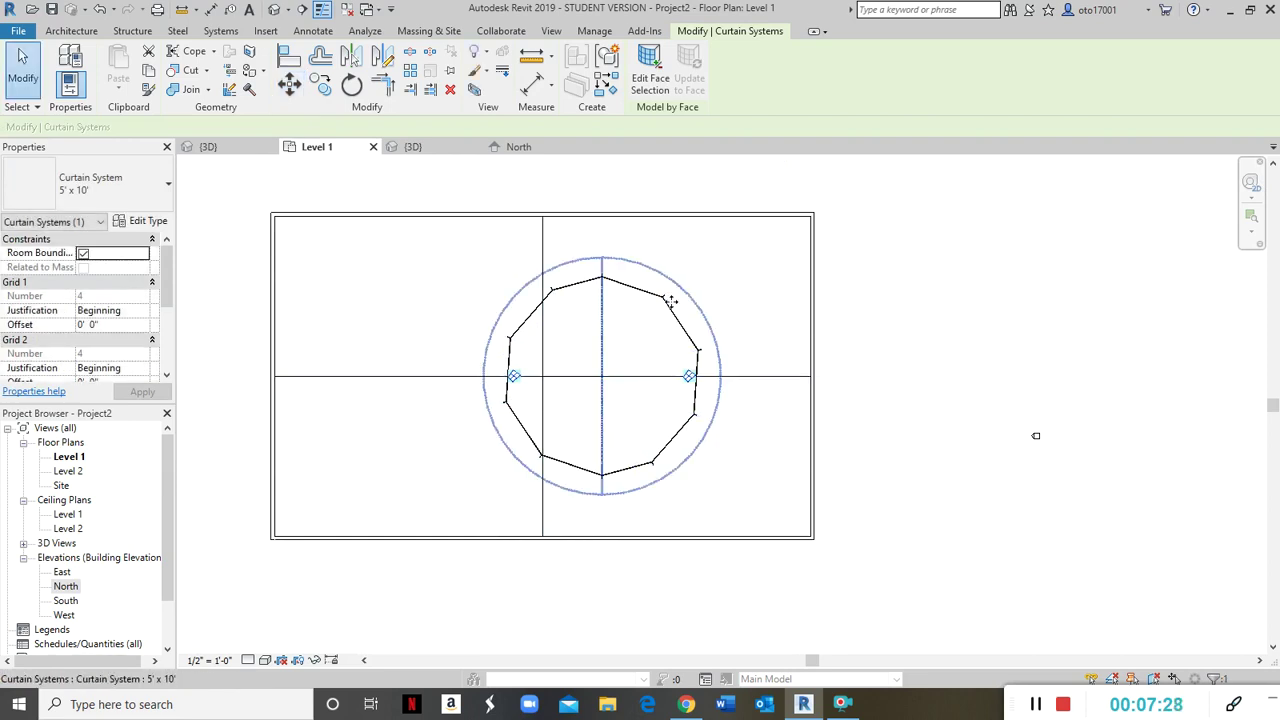
click(973, 300)
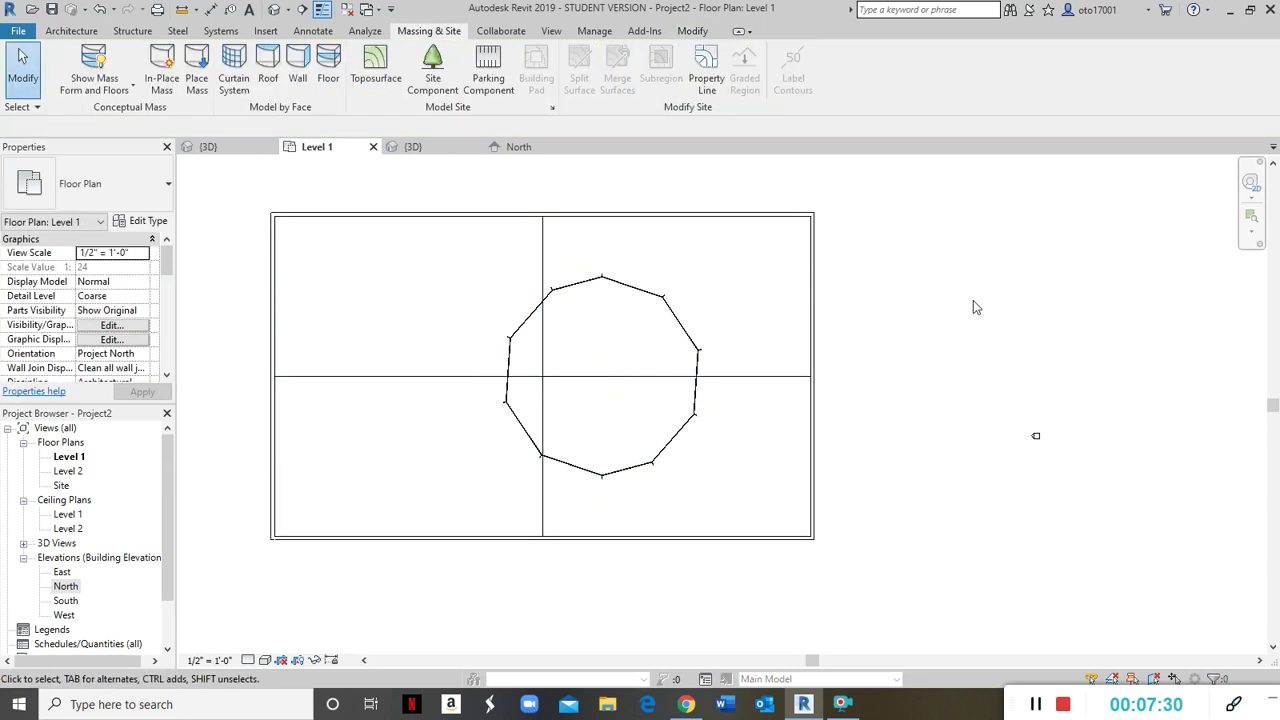
Move the curtain system horizontally with Constrain on, from its center axis to the vertical detail line in the Level 1 plan
click(693, 332)
key(m)
key(v)
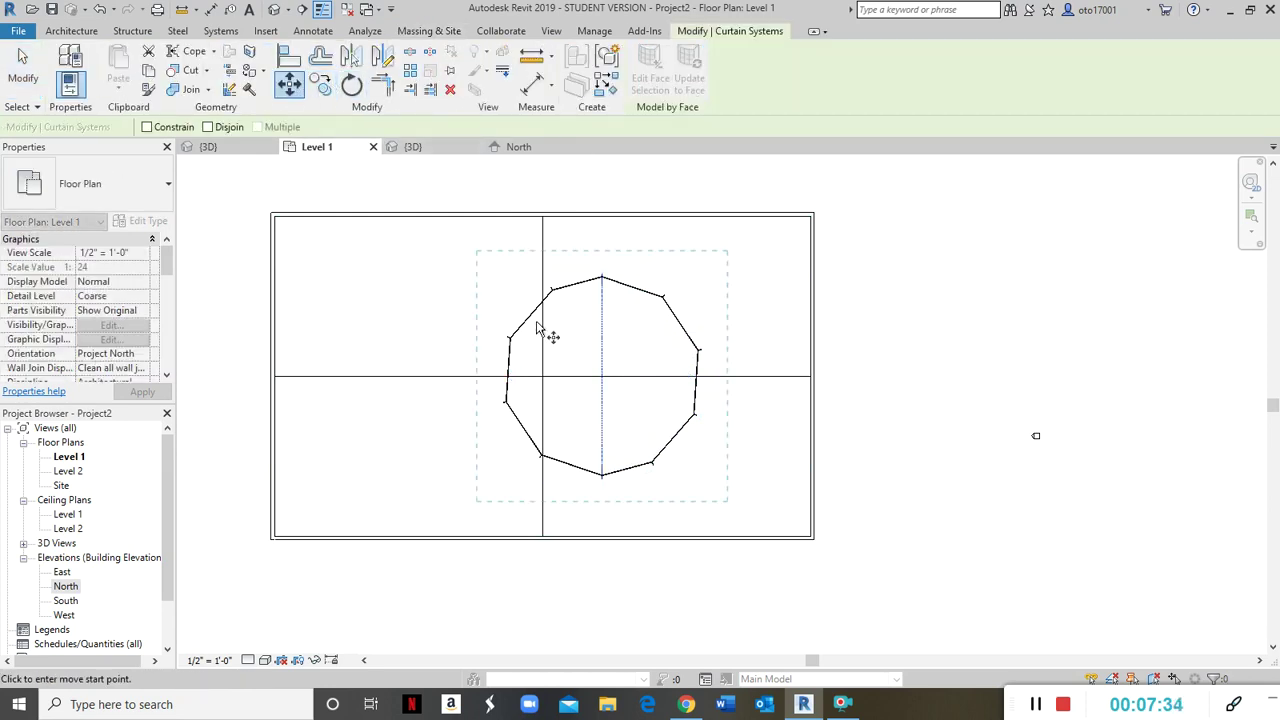
click(603, 278)
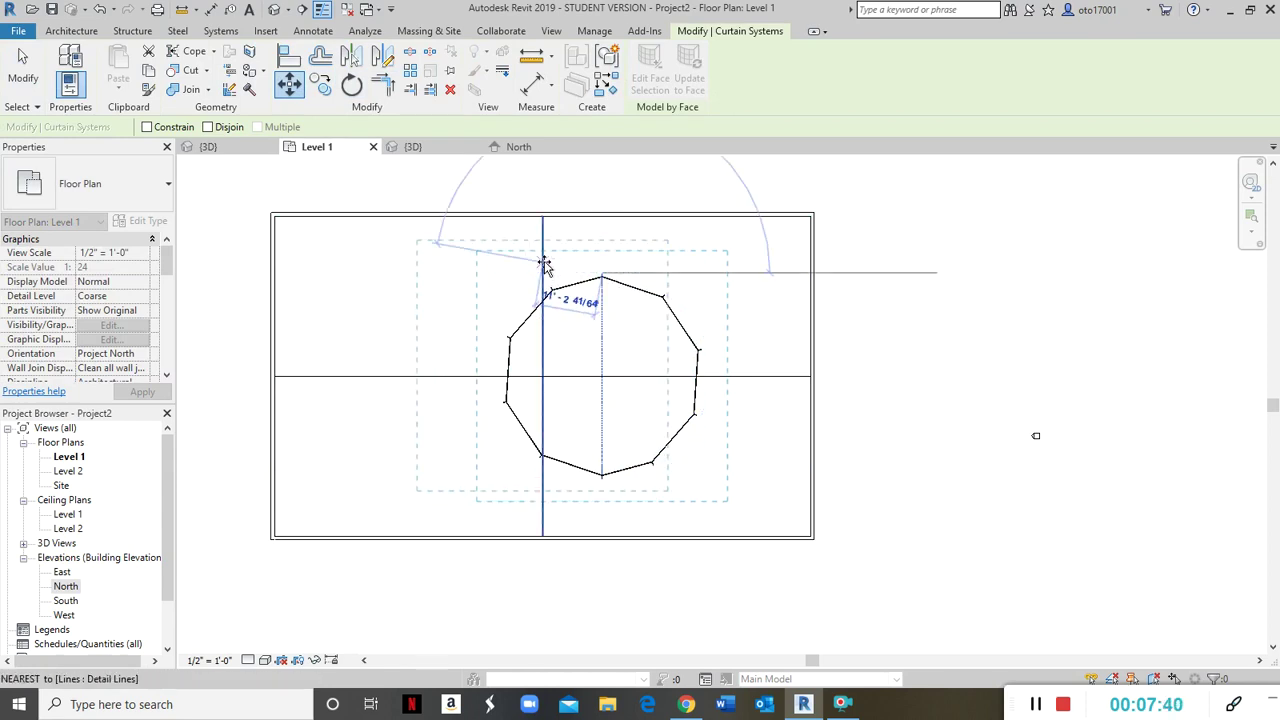
click(148, 128)
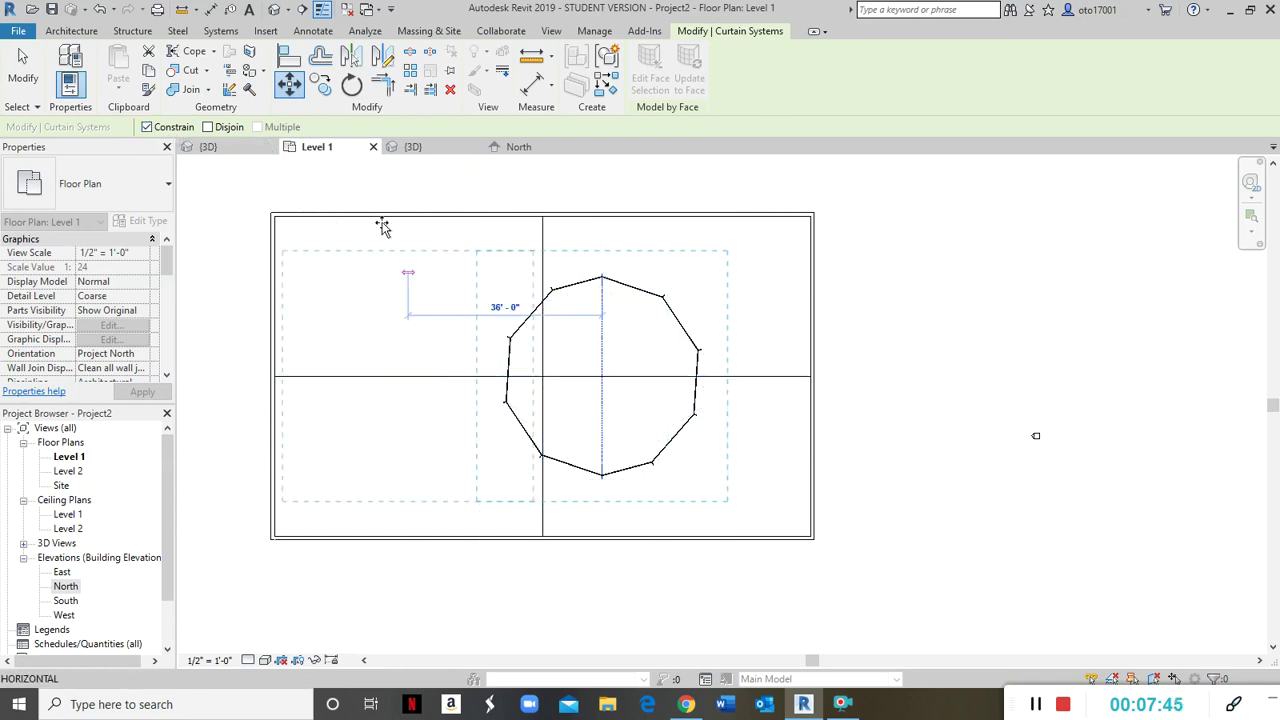
click(226, 129)
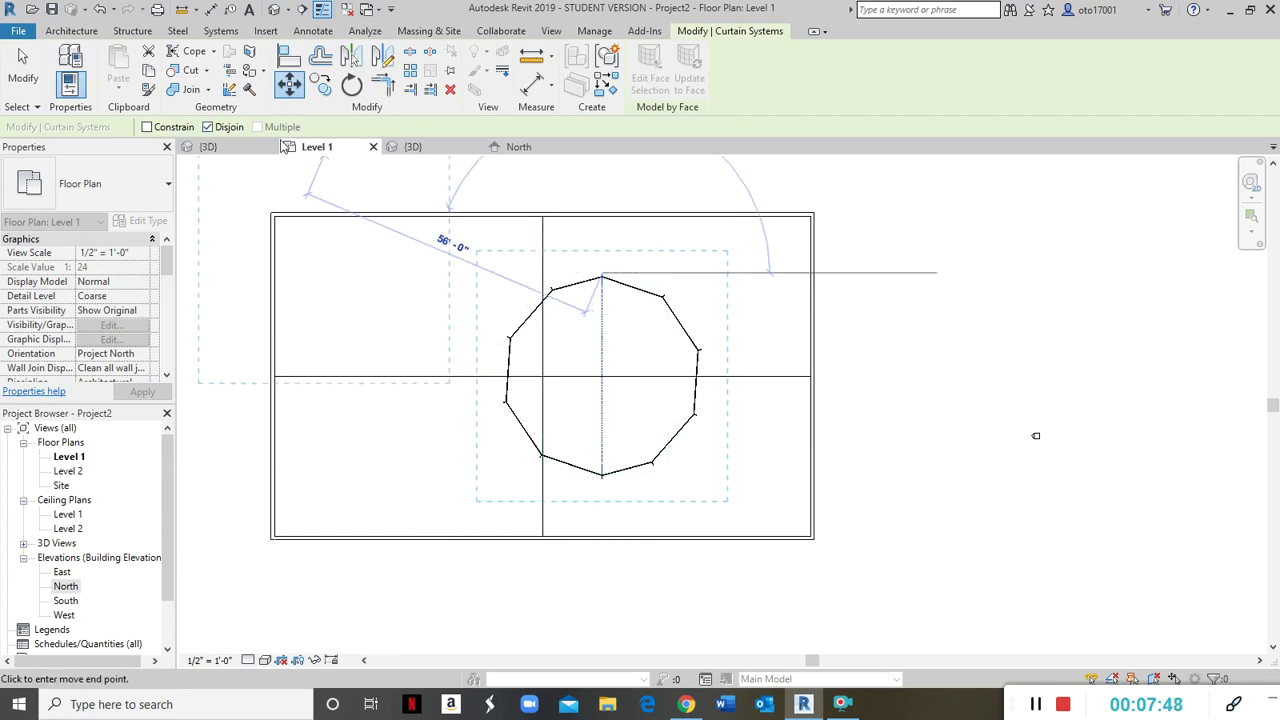
click(148, 127)
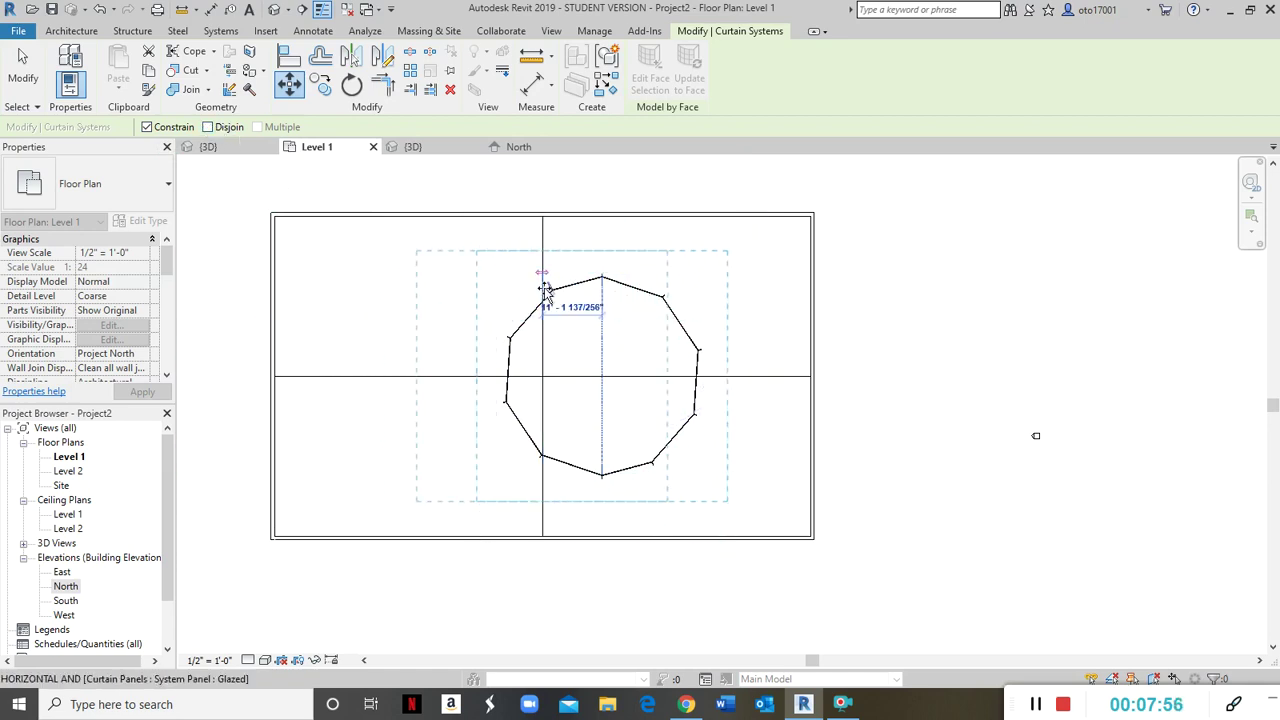
click(541, 252)
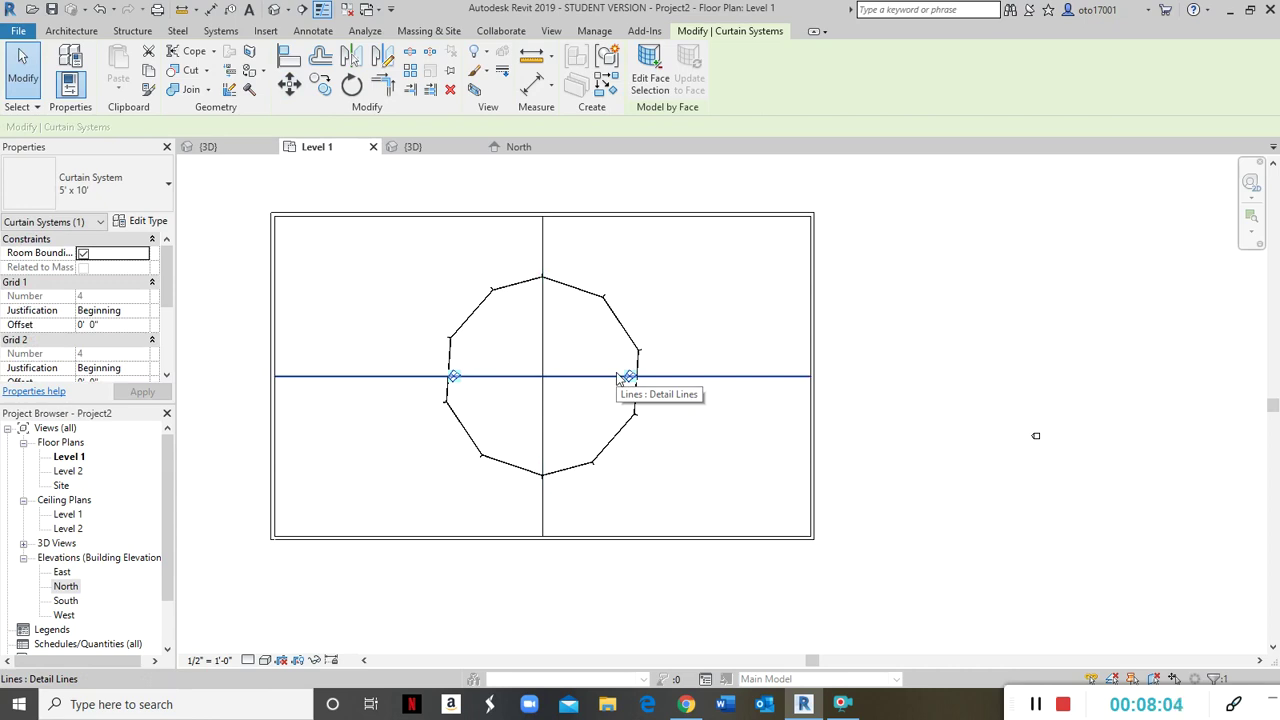
Check the dome in 3D, and temporarily hide the front wall in the North elevation
click(428, 149)
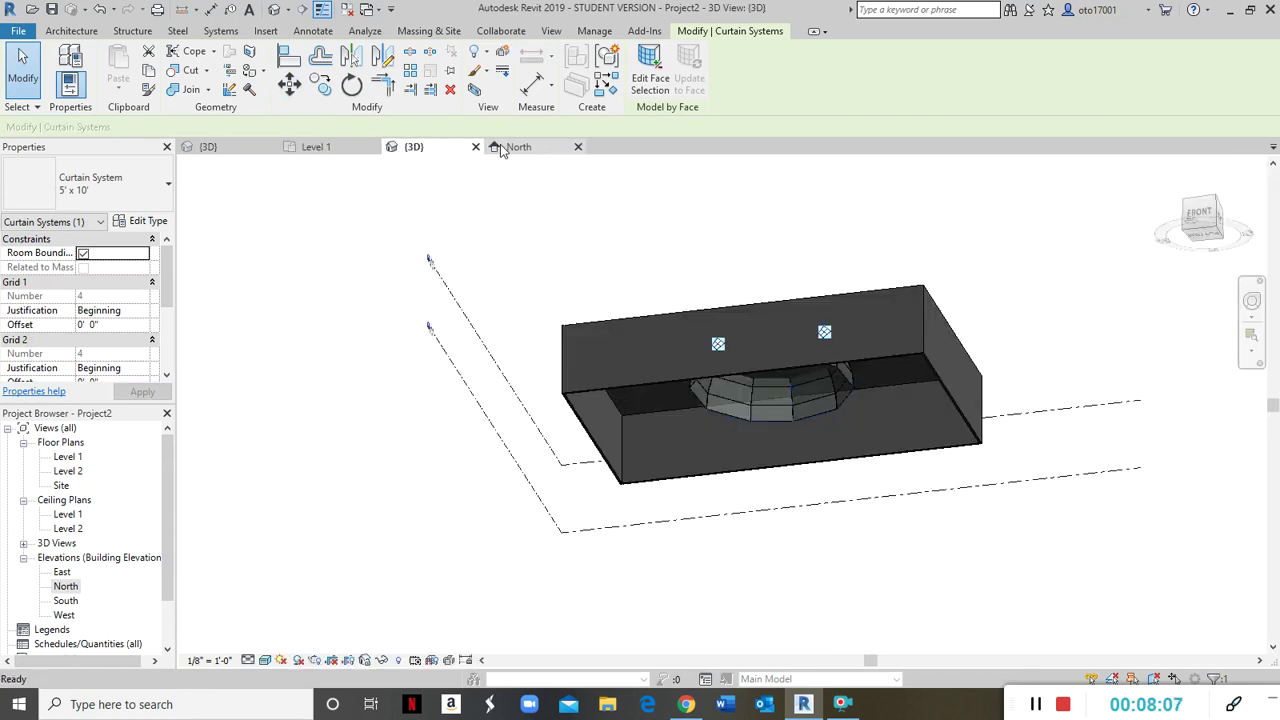
click(836, 588)
shift+middle_drag(836, 588, 880, 297)
shift+middle_drag(850, 375, 854, 512)
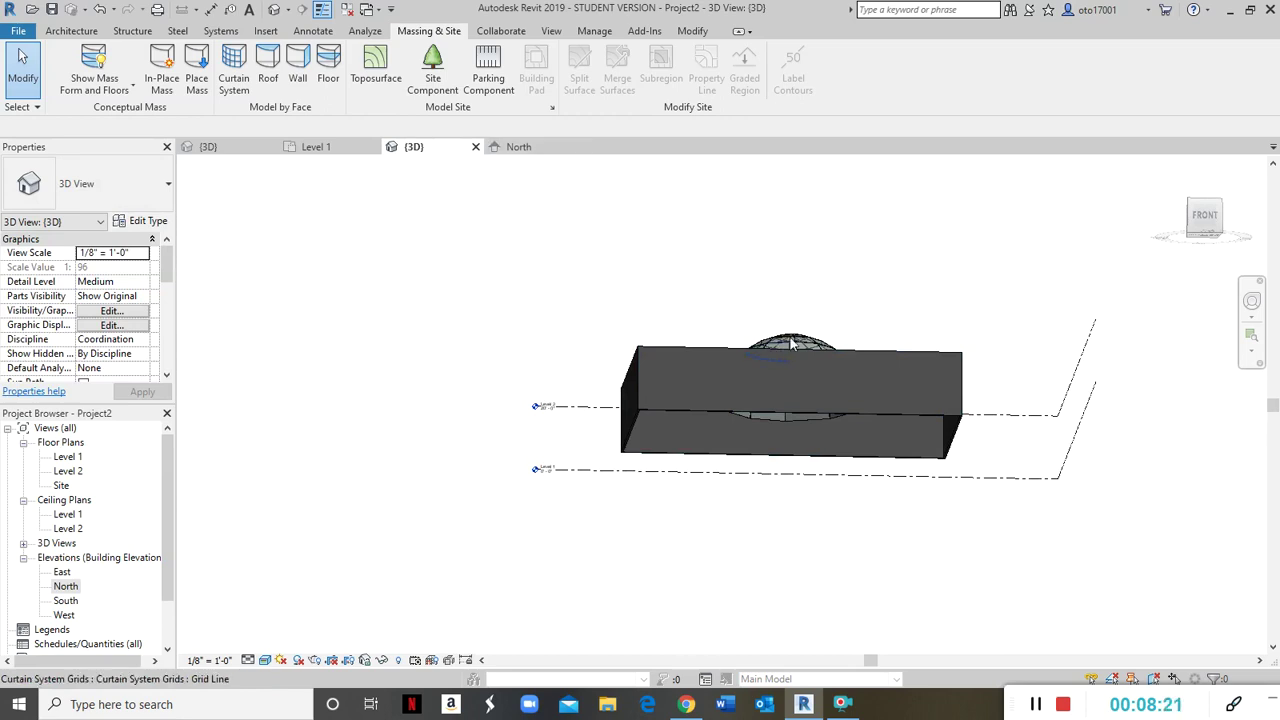
click(792, 424)
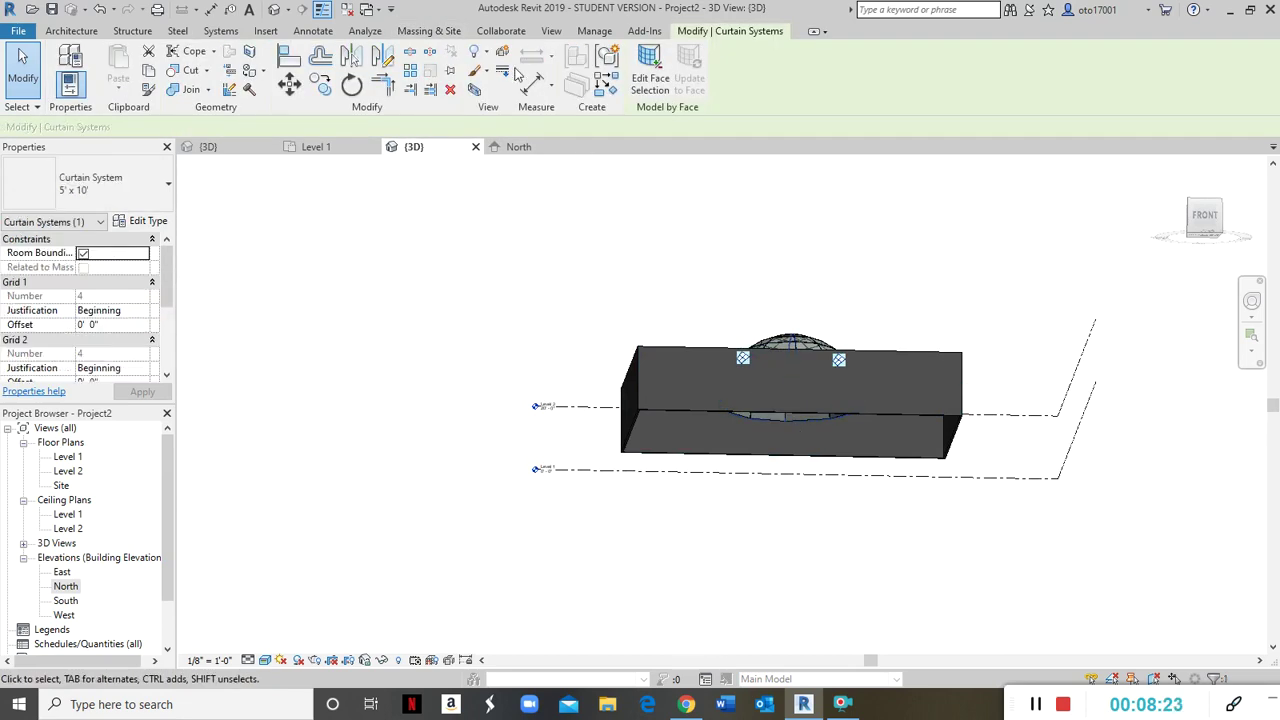
click(537, 148)
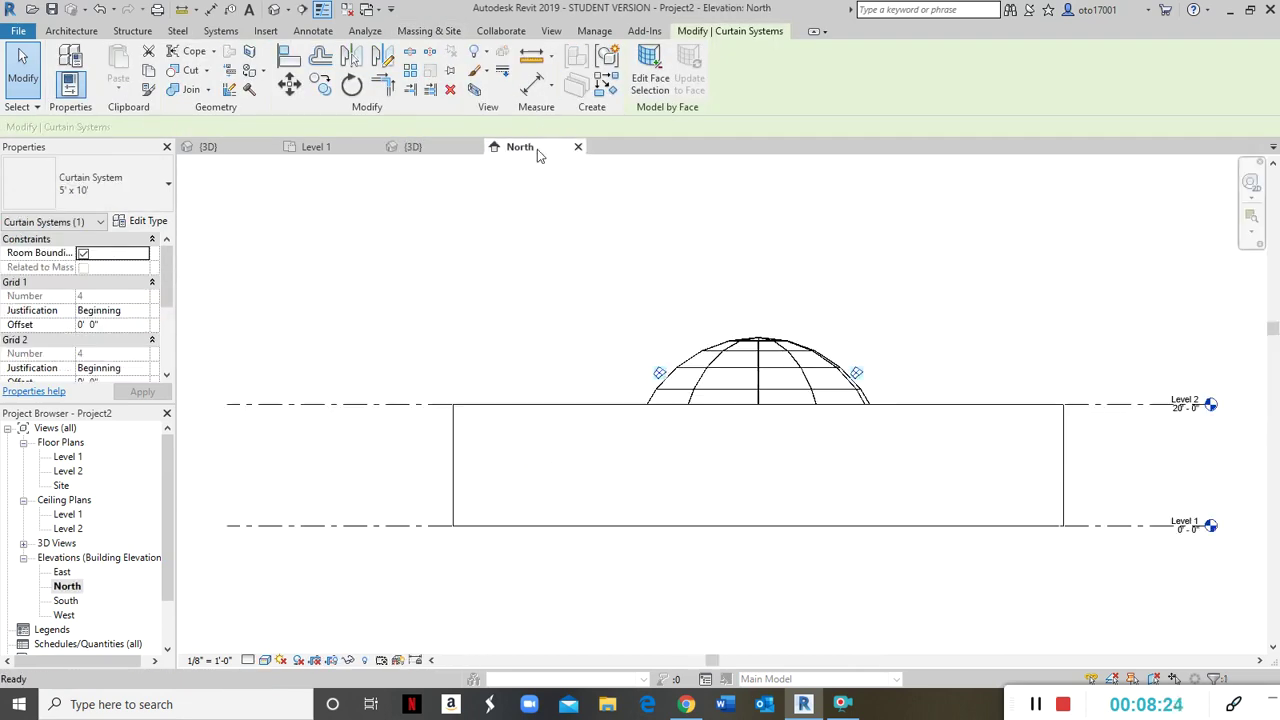
click(628, 411)
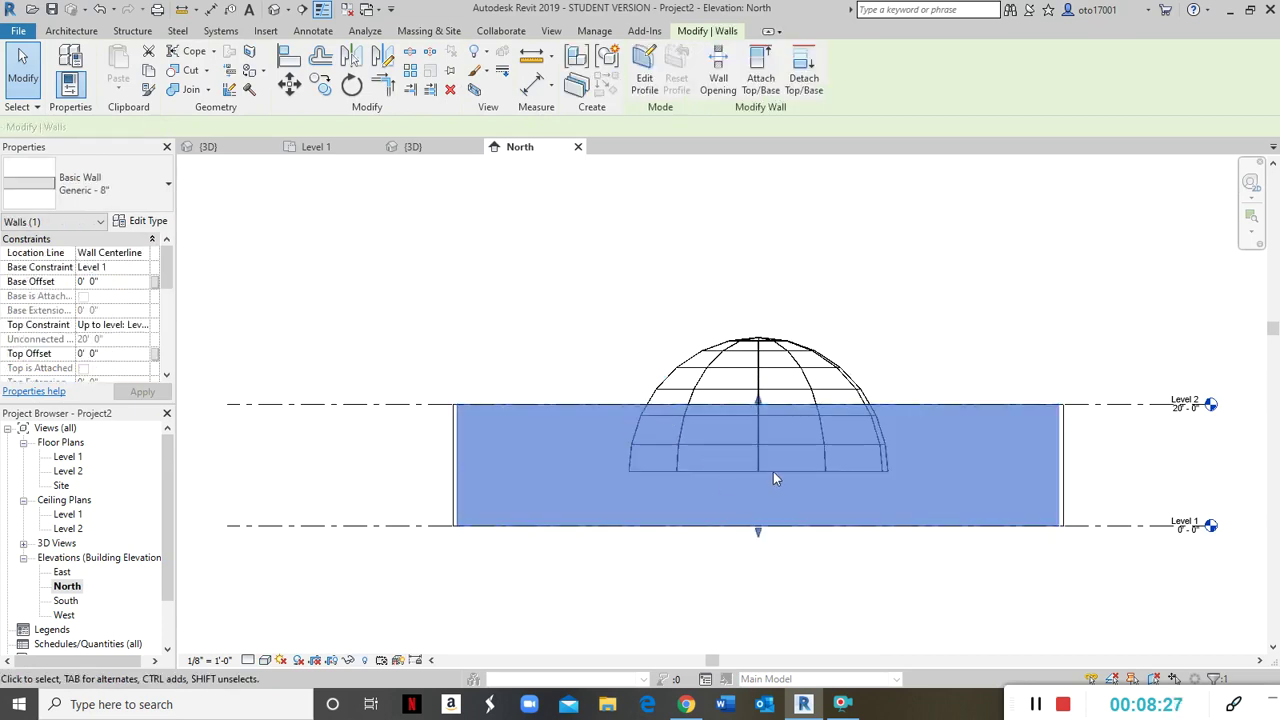
key(h)
key(h)
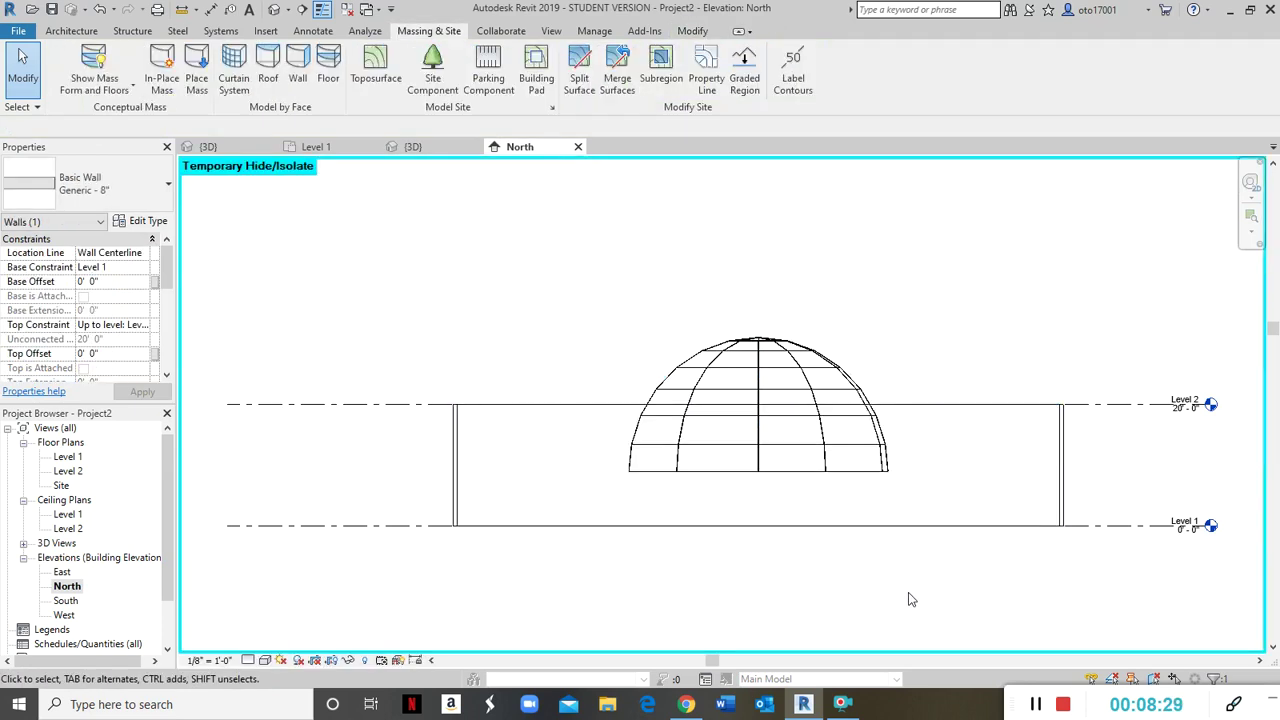
Move the curtain system straight up from the center of its base to the Level 2 line
click(844, 466)
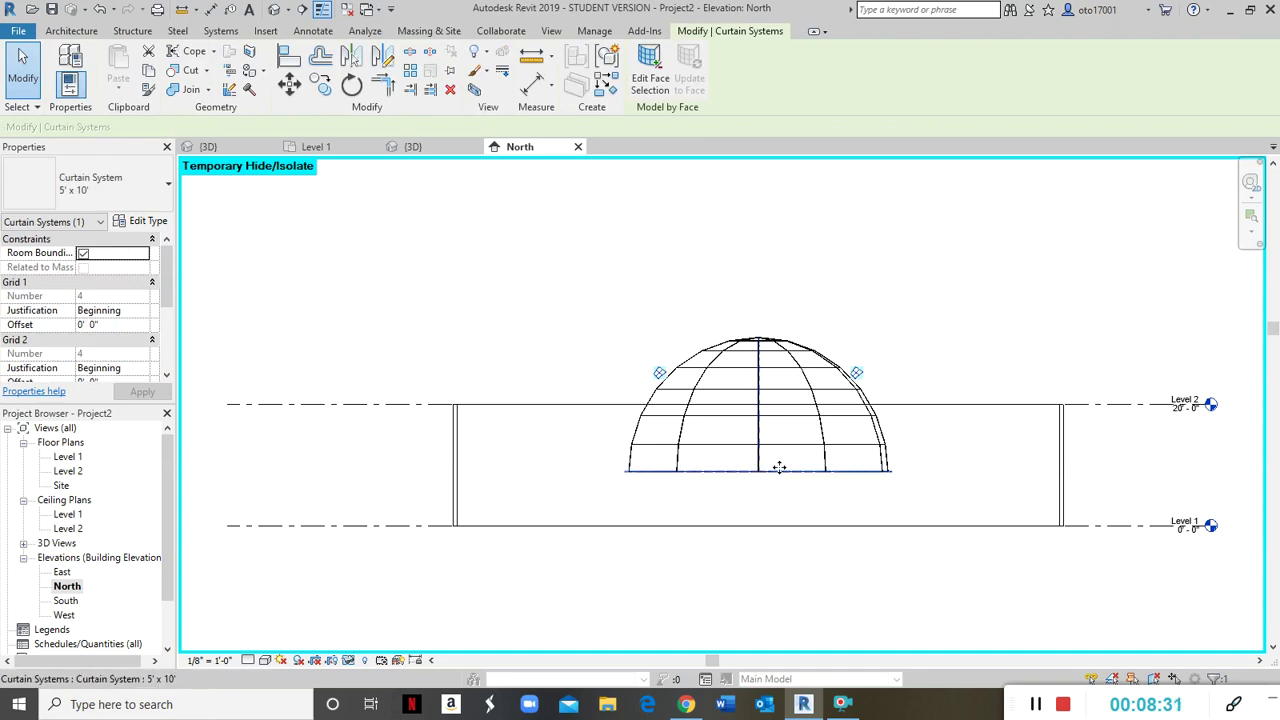
click(289, 84)
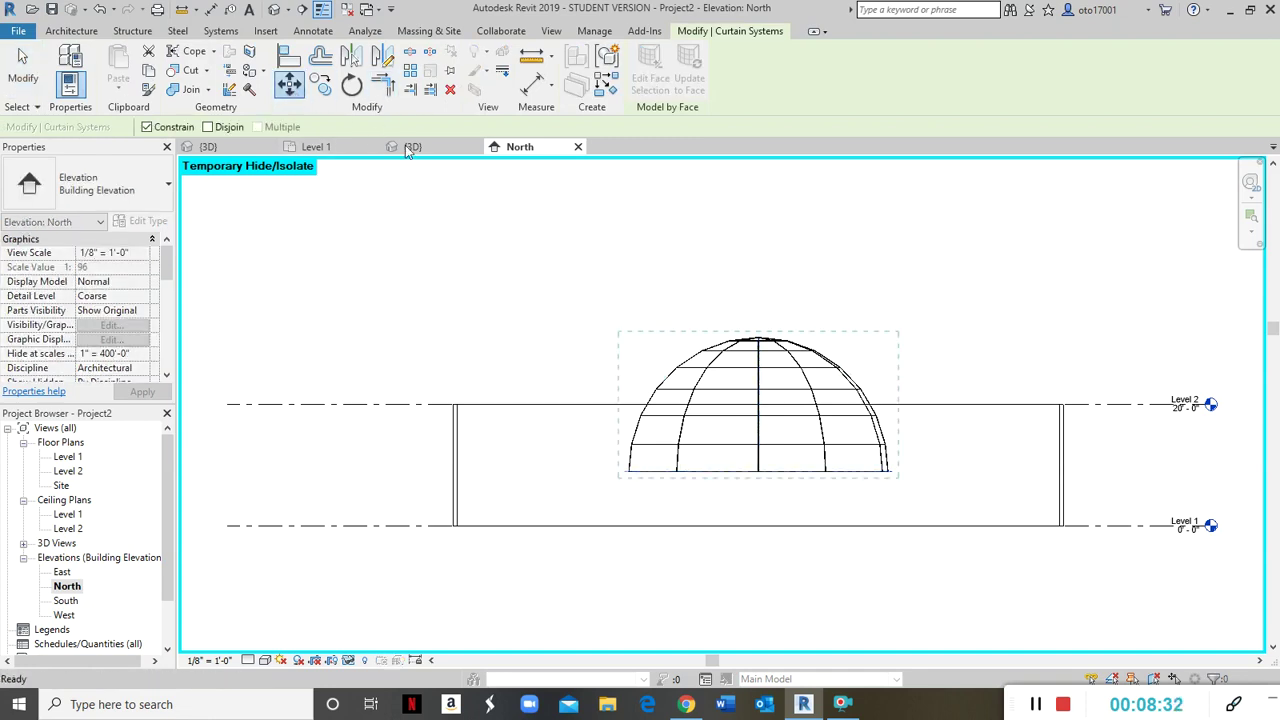
click(758, 471)
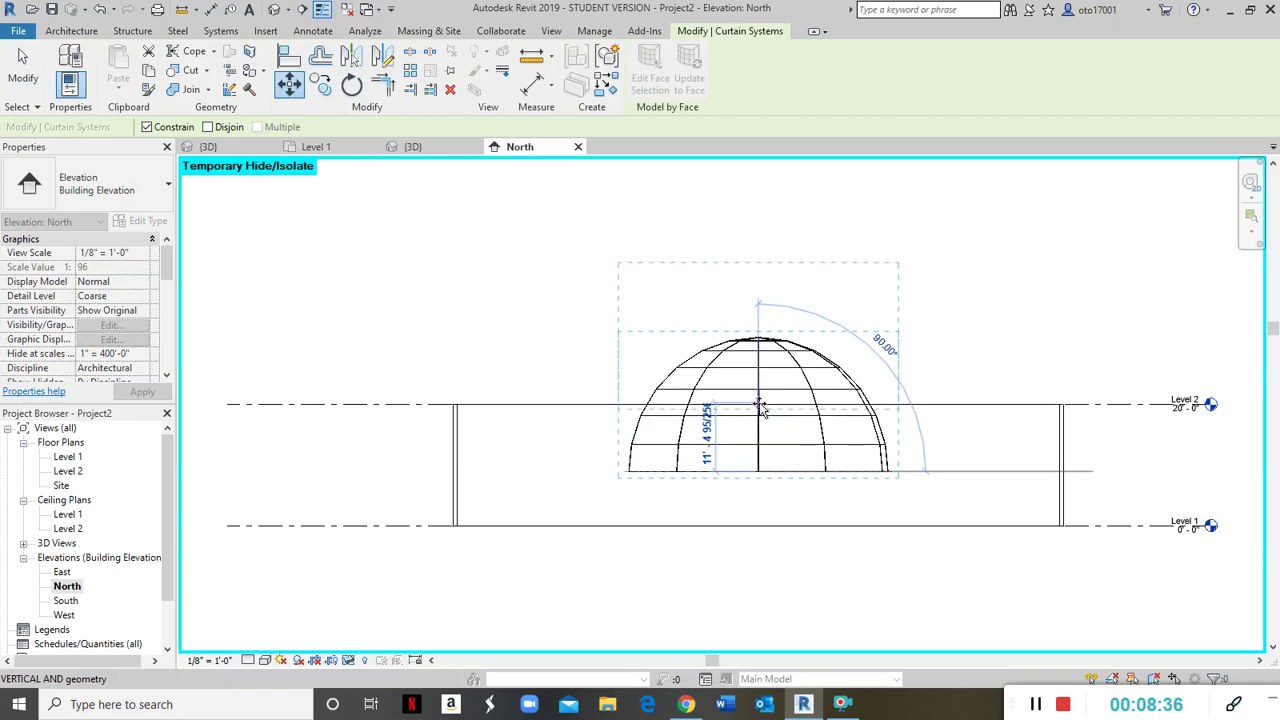
click(758, 404)
scroll(745, 400, up, 5)
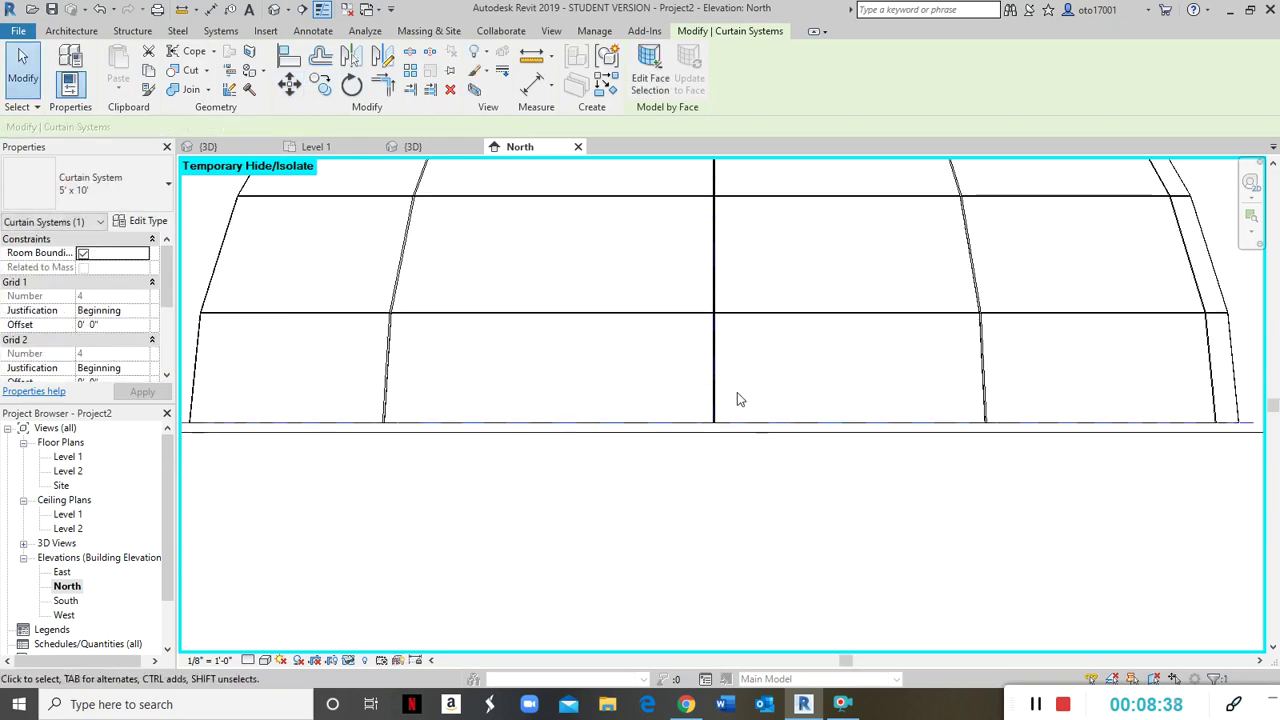
Move the curtain system down slightly so its base edge lands exactly on the line at the top of the building
click(289, 83)
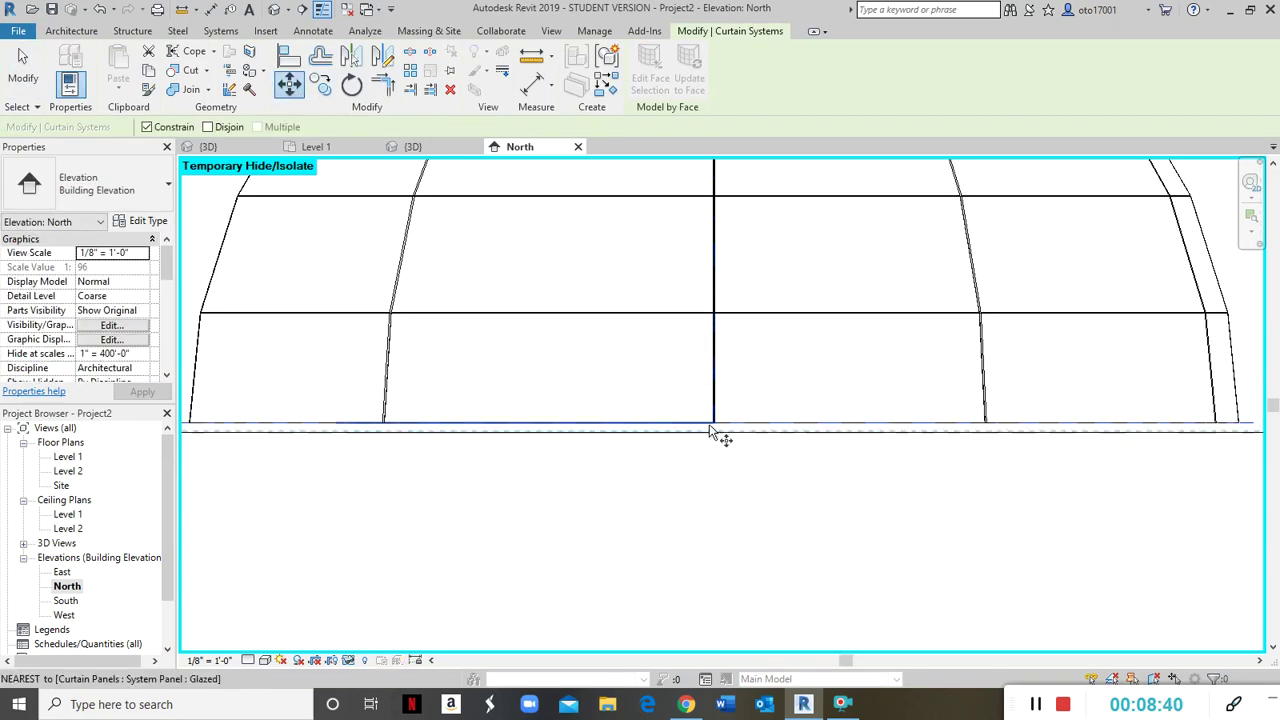
scroll(727, 435, up, 5)
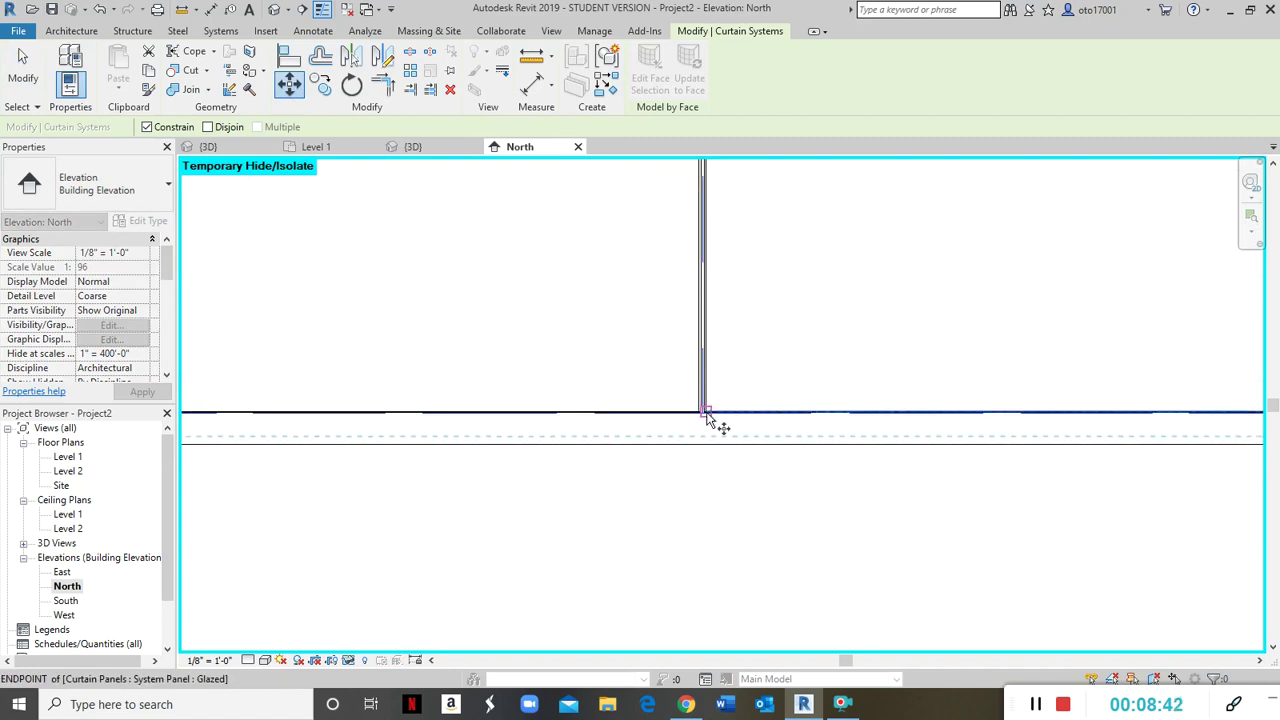
click(706, 413)
click(708, 445)
scroll(705, 446, down, 4)
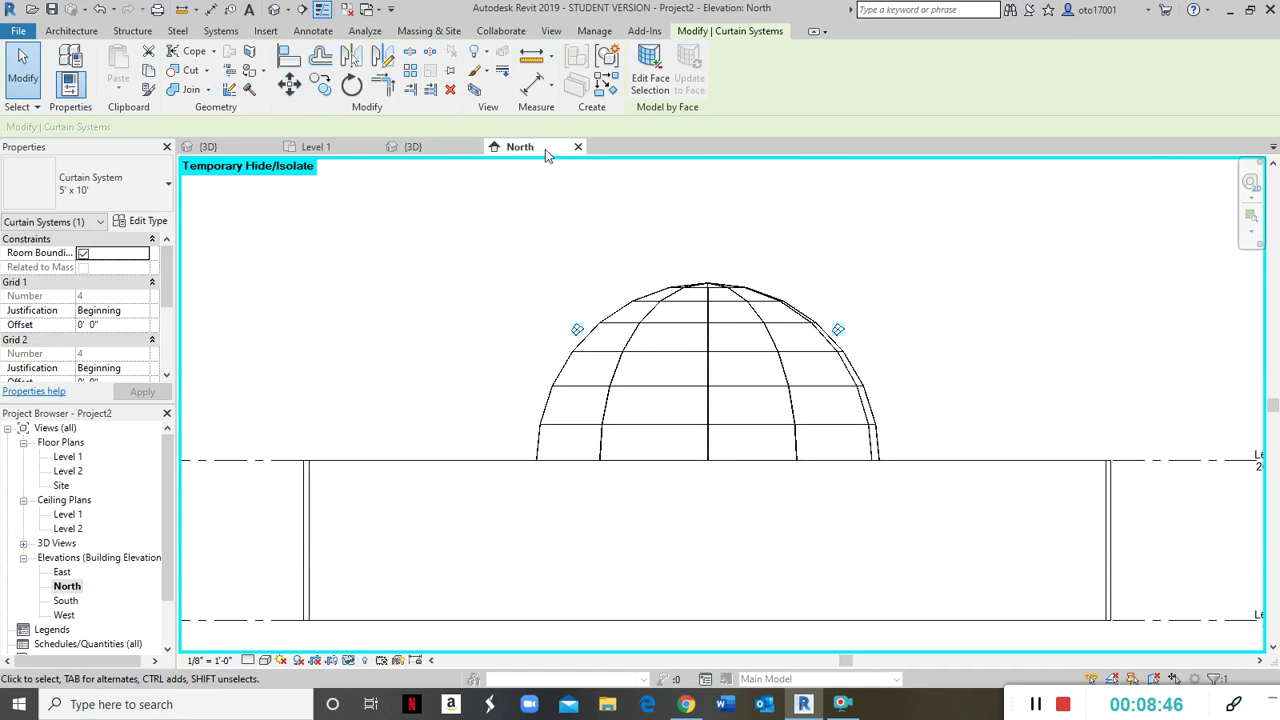
Check the raised dome from below and above in 3D, and delete both crossing detail lines in the Level 1 plan
click(422, 148)
click(898, 264)
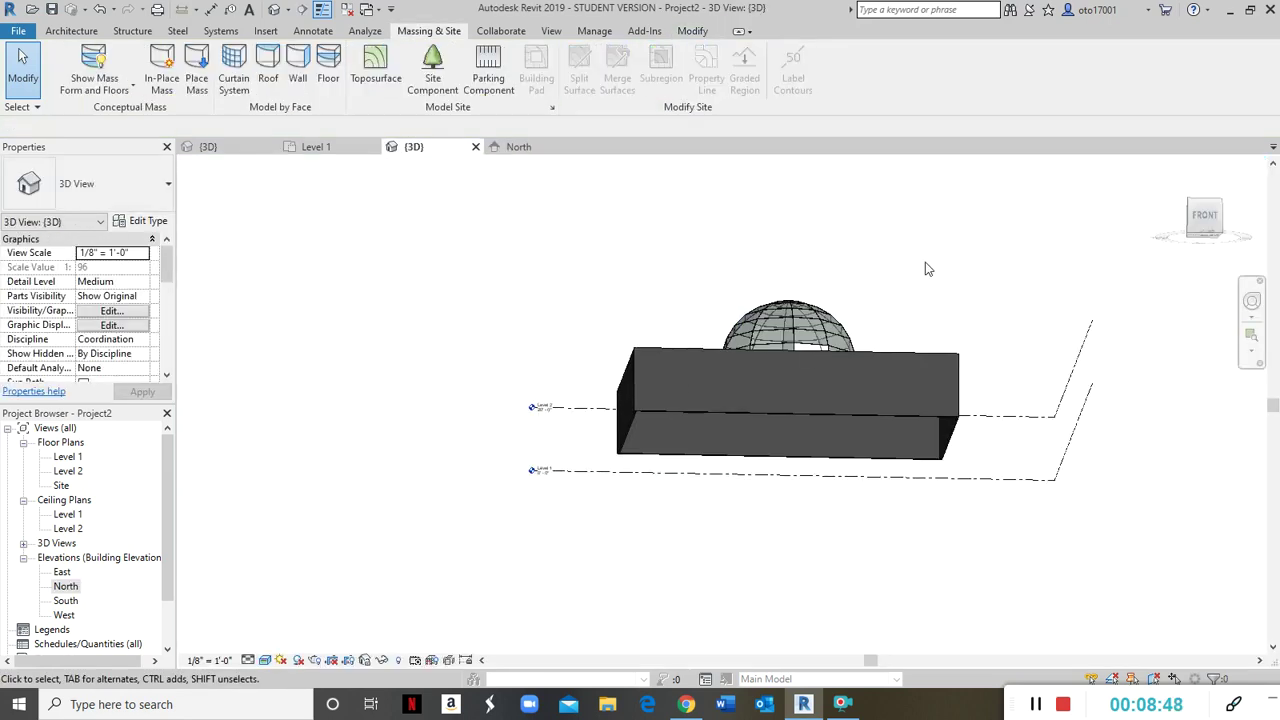
shift+middle_drag(940, 283, 943, 337)
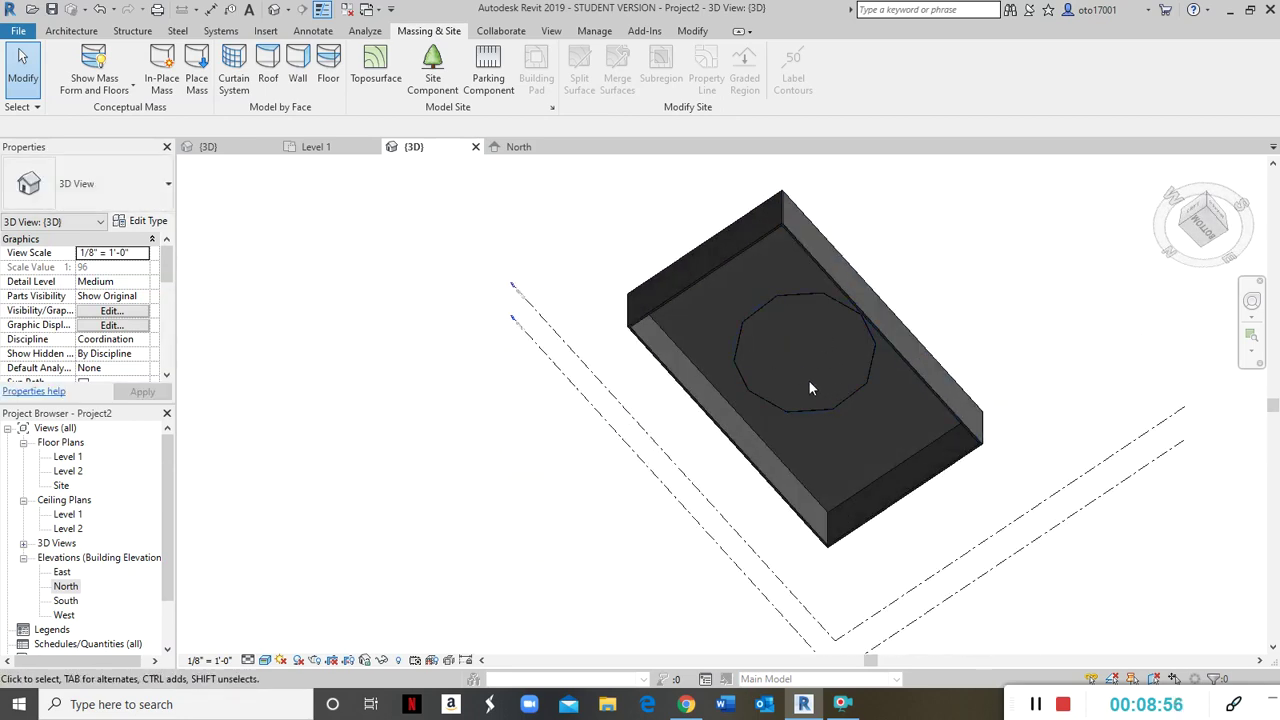
shift+middle_drag(877, 388, 649, 390)
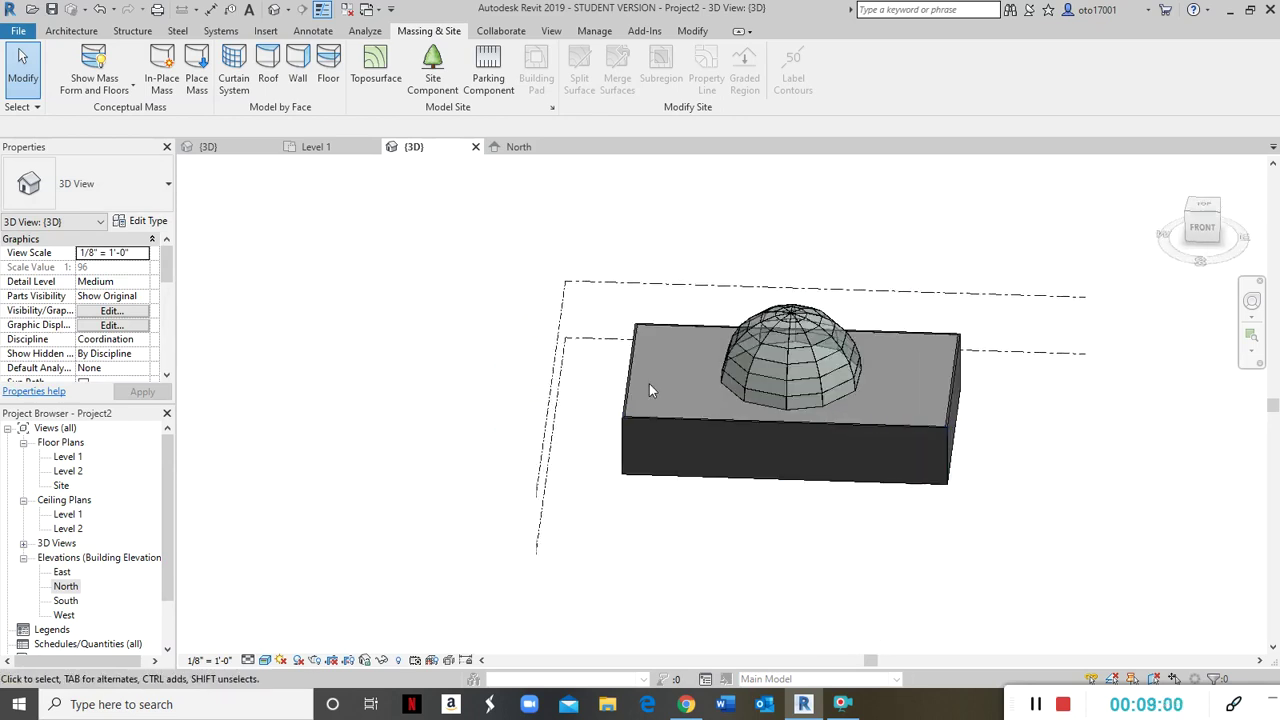
click(325, 147)
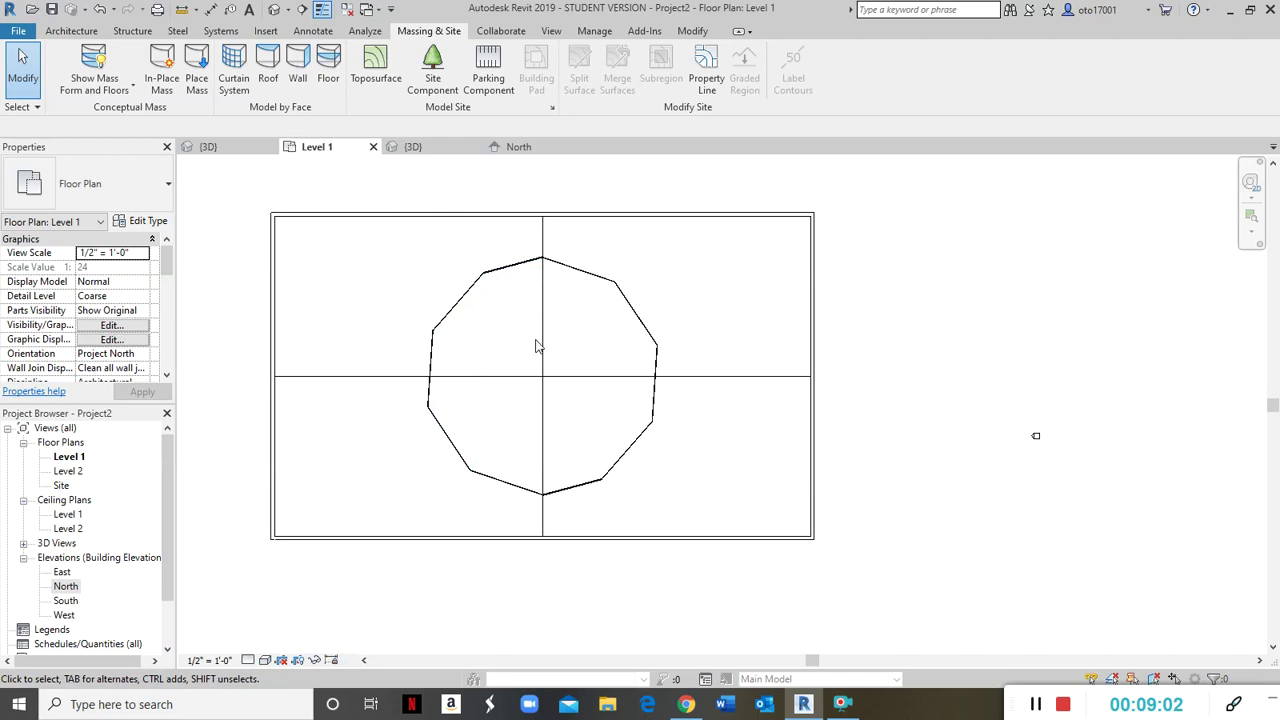
click(545, 233)
key(Delete)
click(714, 386)
key(Delete)
Start an in-place component in the Ceilings category and name it "Ceilings Void"
click(80, 32)
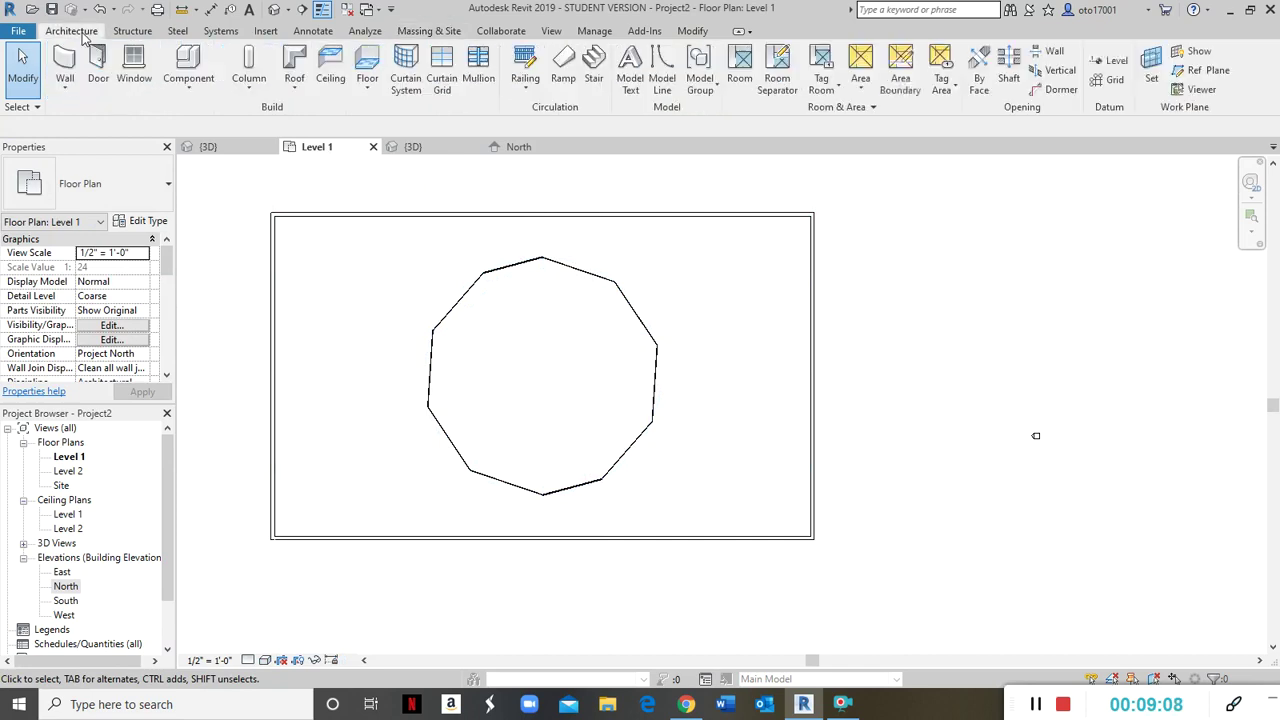
click(187, 90)
click(183, 149)
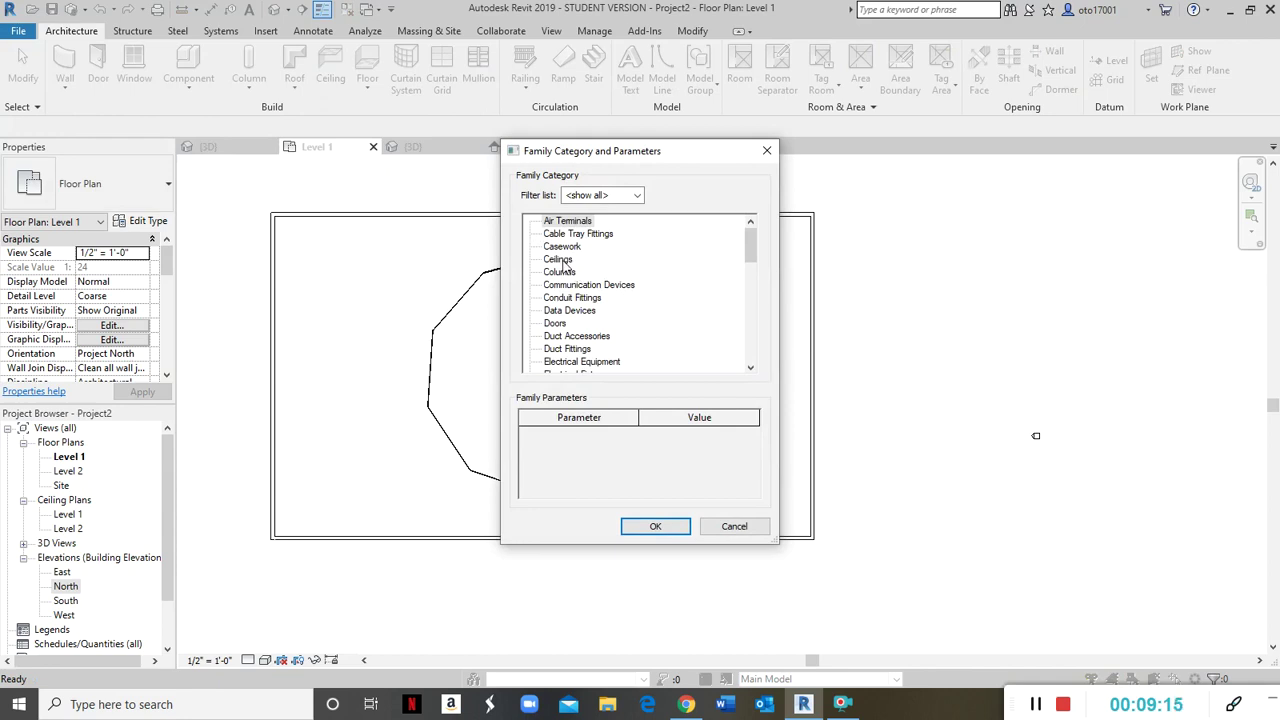
click(670, 526)
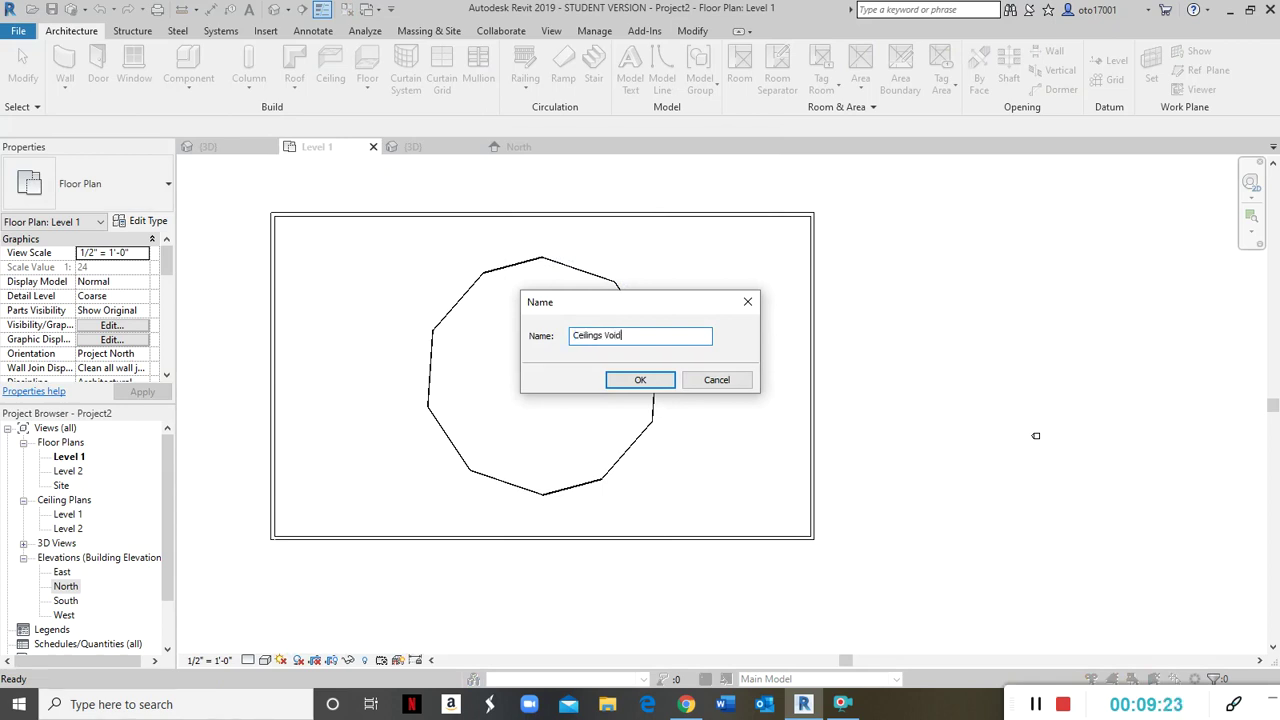
click(666, 386)
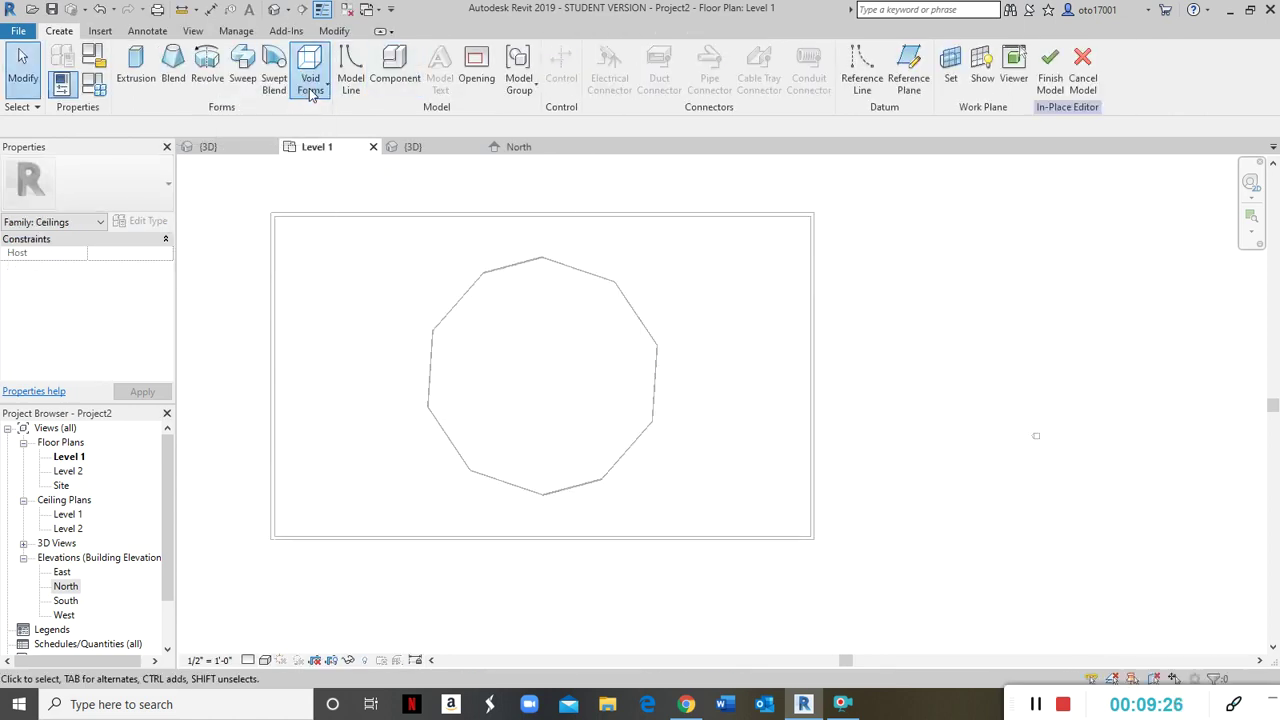
Start a void extrusion and outline its profile by picking all ten edges of the dome's base
click(310, 75)
click(293, 117)
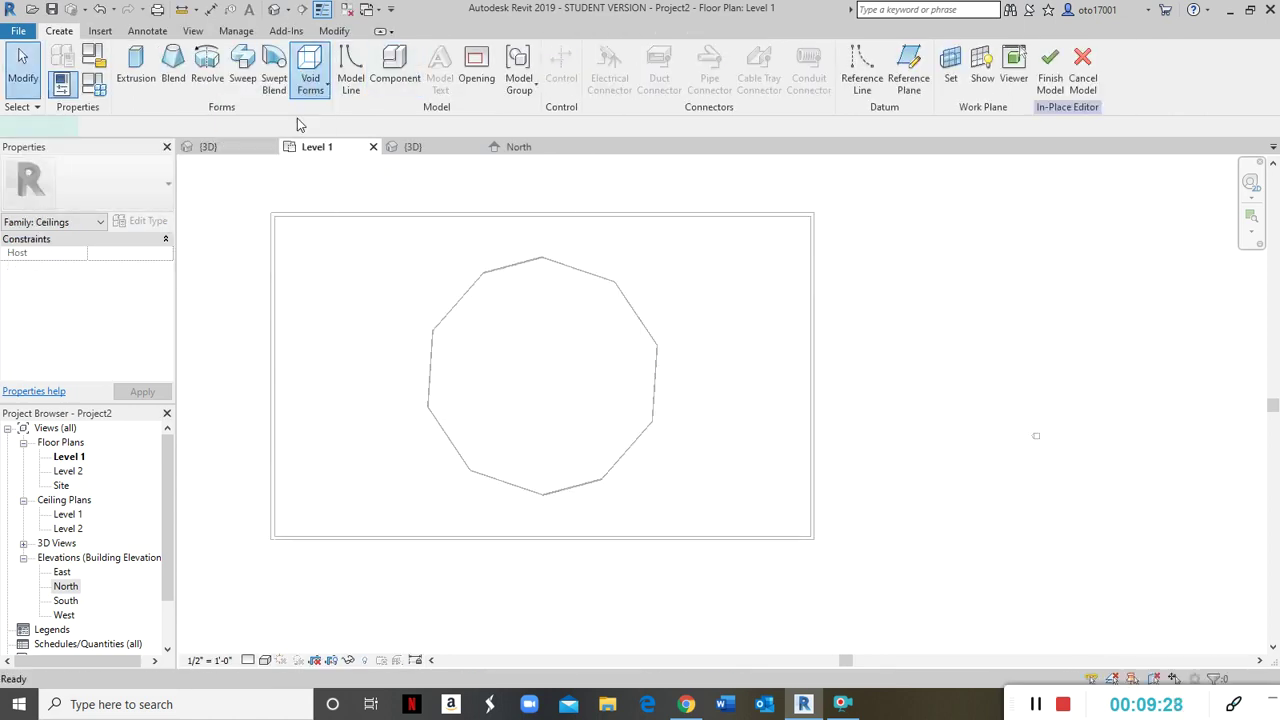
click(618, 90)
scroll(515, 270, up, 6)
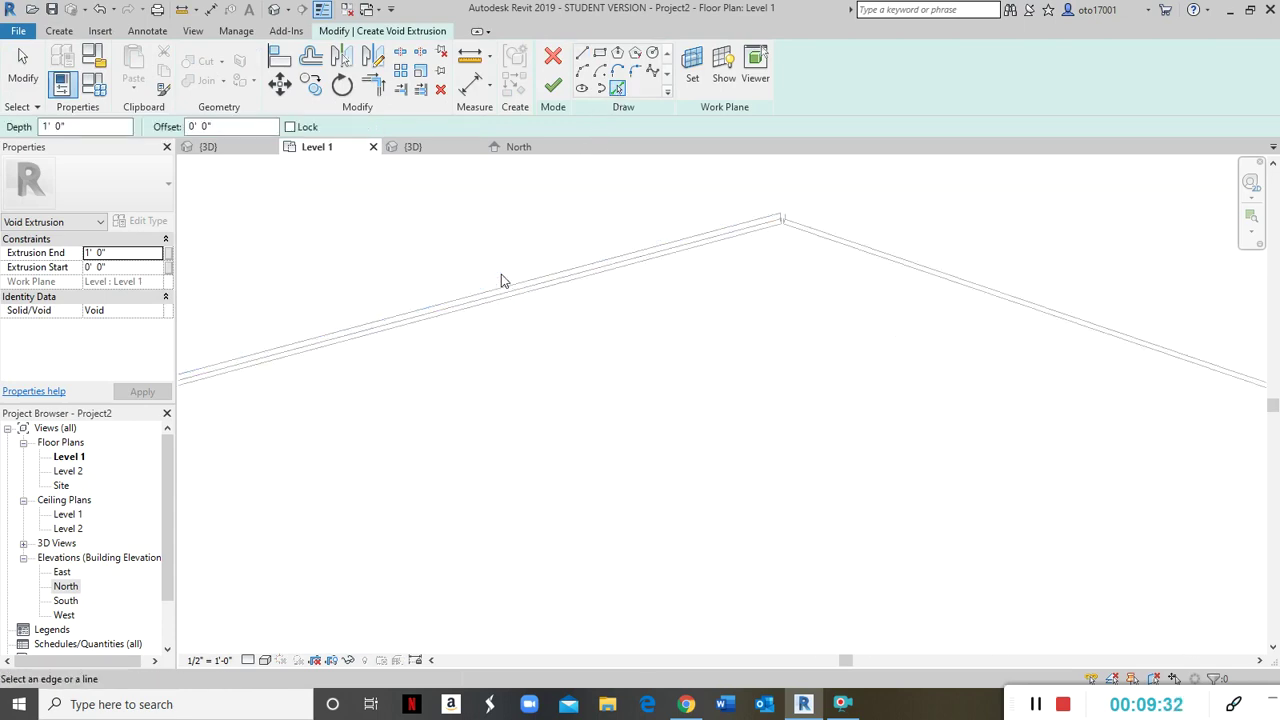
click(506, 290)
scroll(834, 230, down, 2)
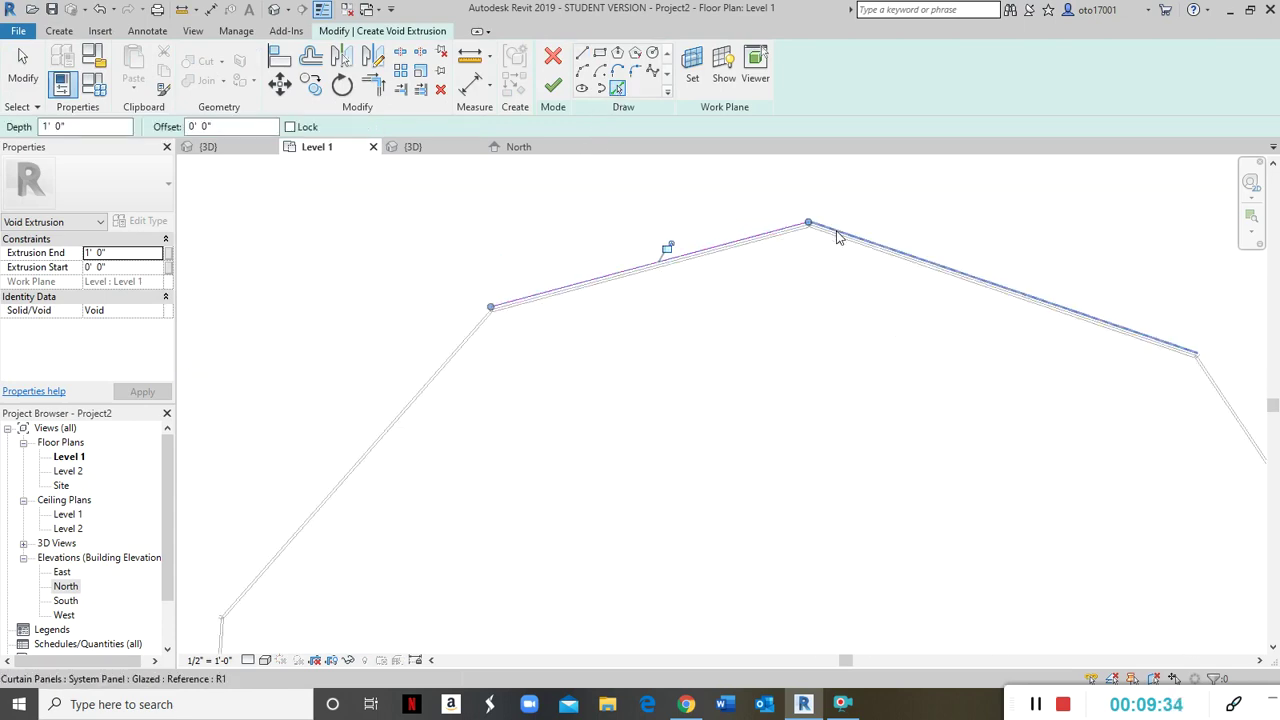
click(906, 262)
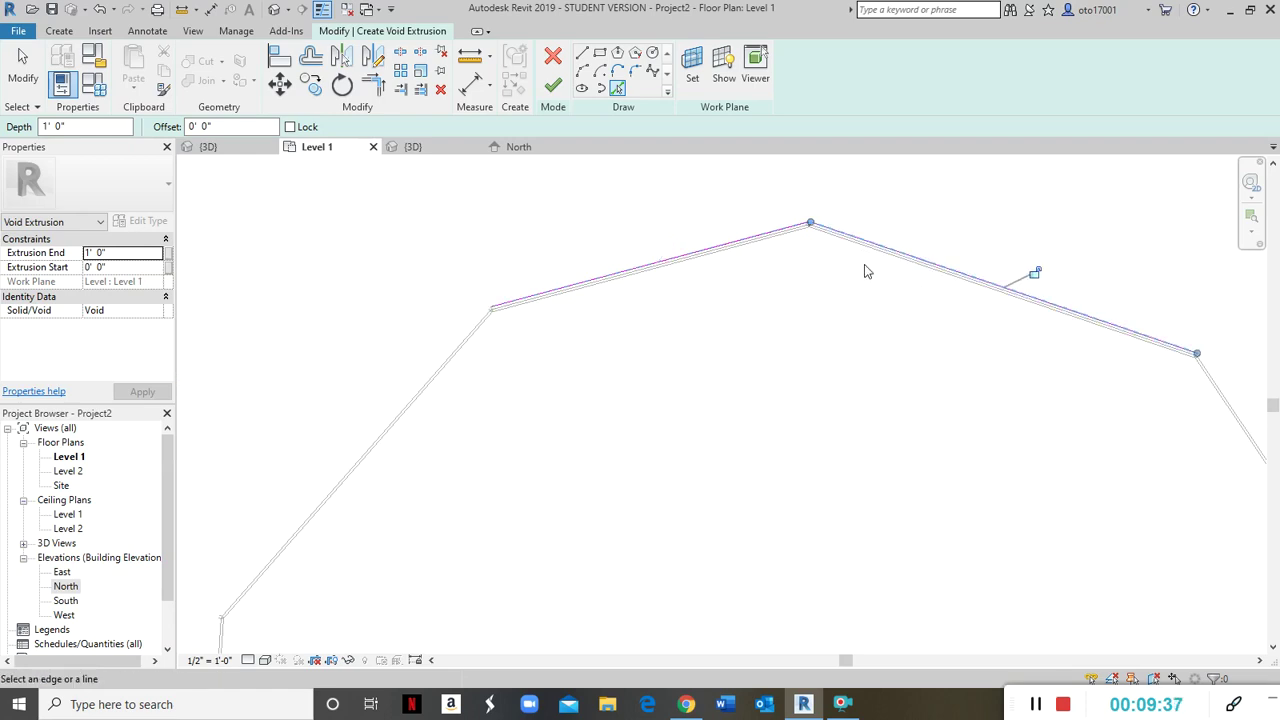
click(468, 334)
scroll(520, 335, down, 3)
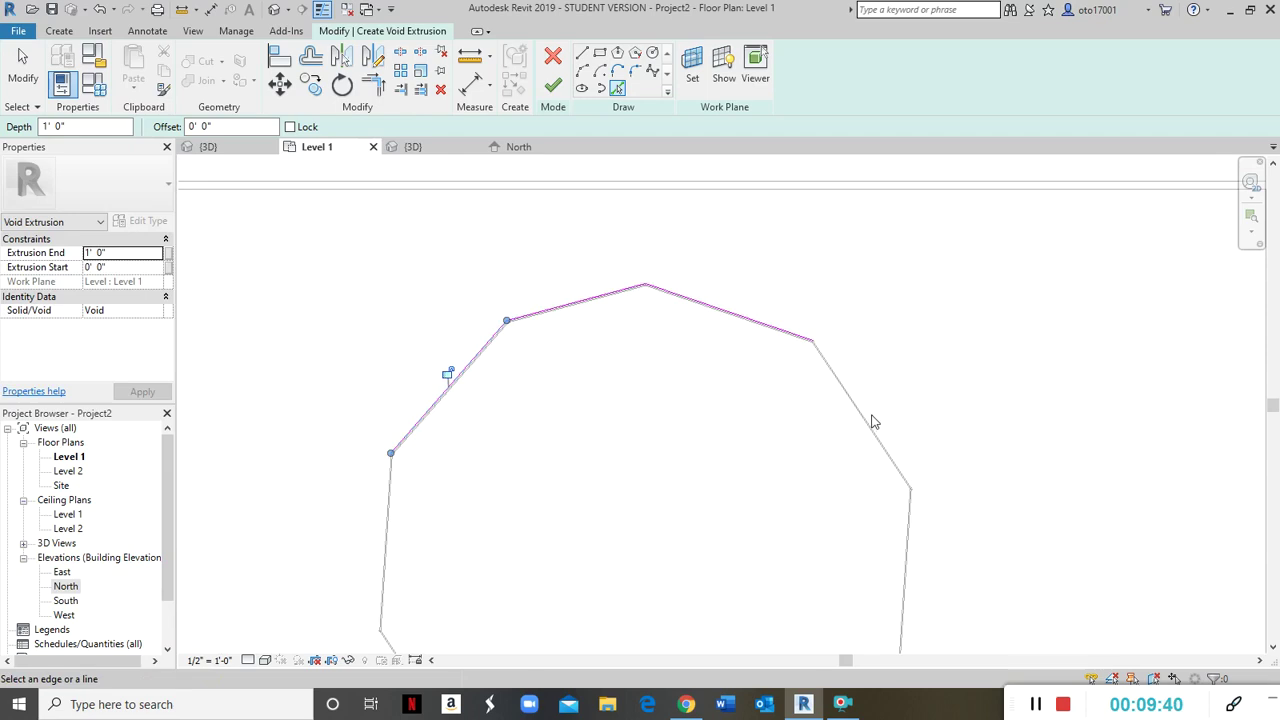
click(911, 522)
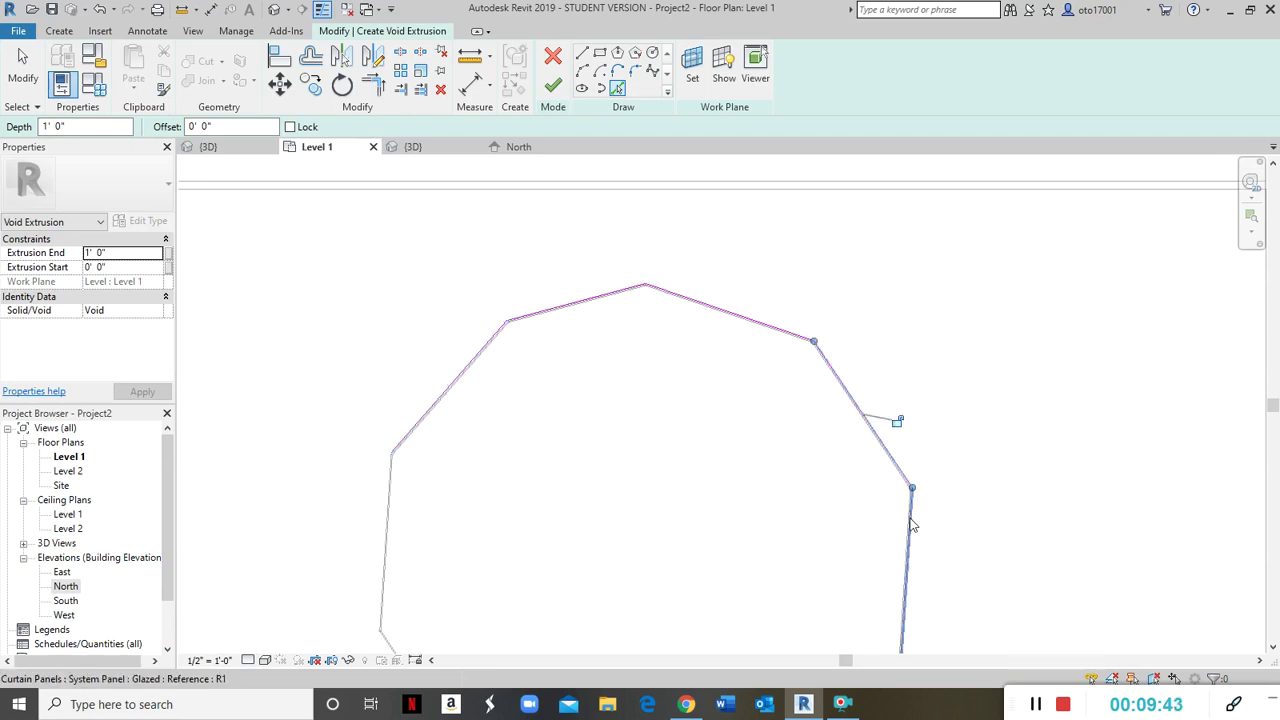
click(384, 571)
middle_drag(573, 550, 599, 373)
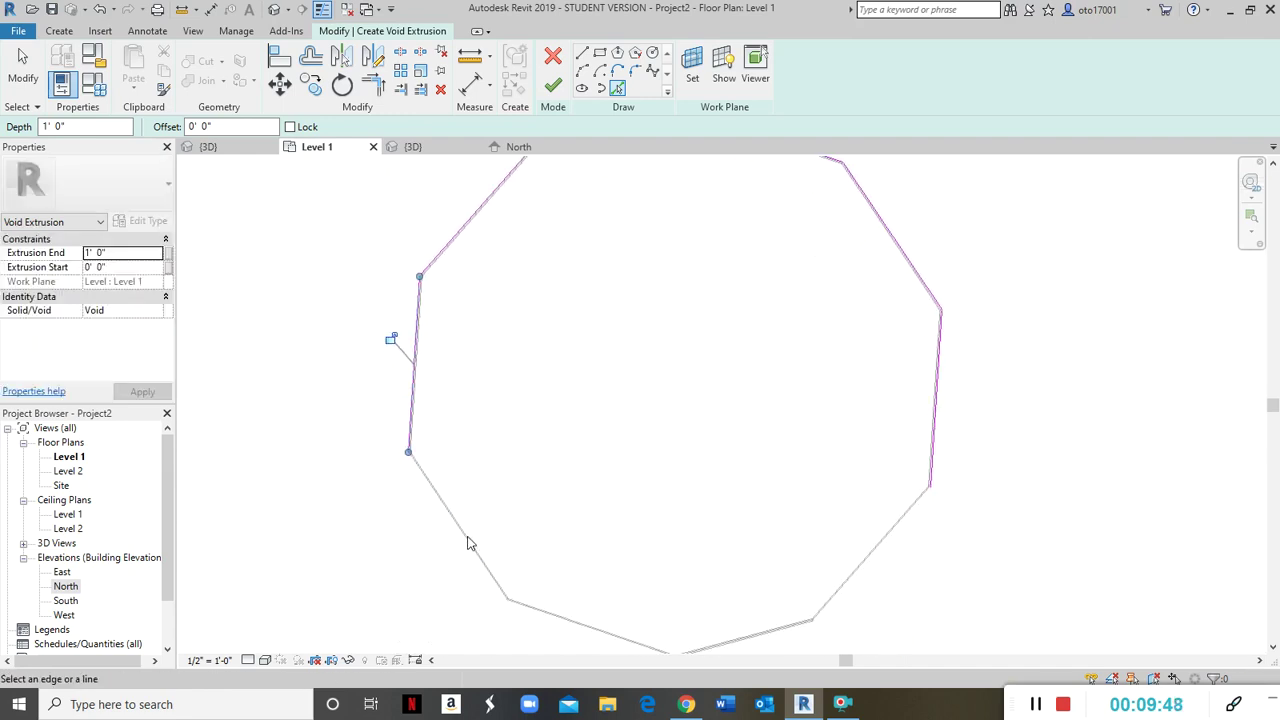
click(467, 545)
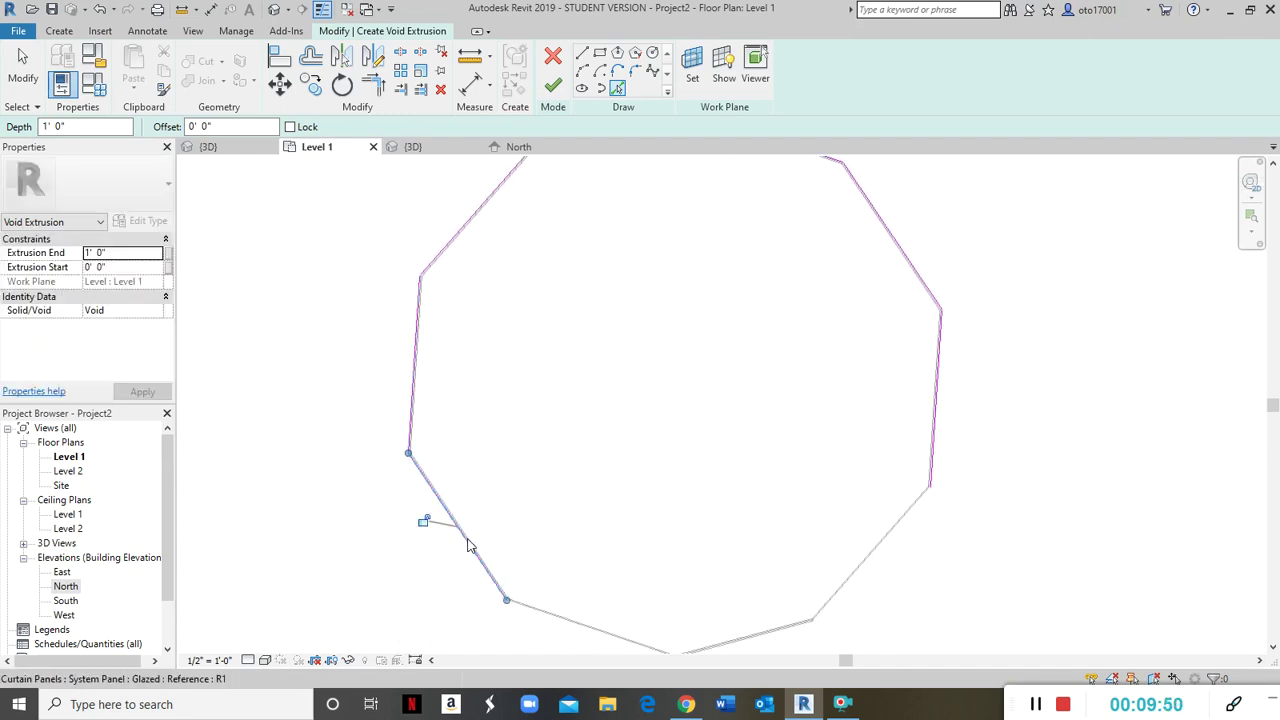
click(542, 620)
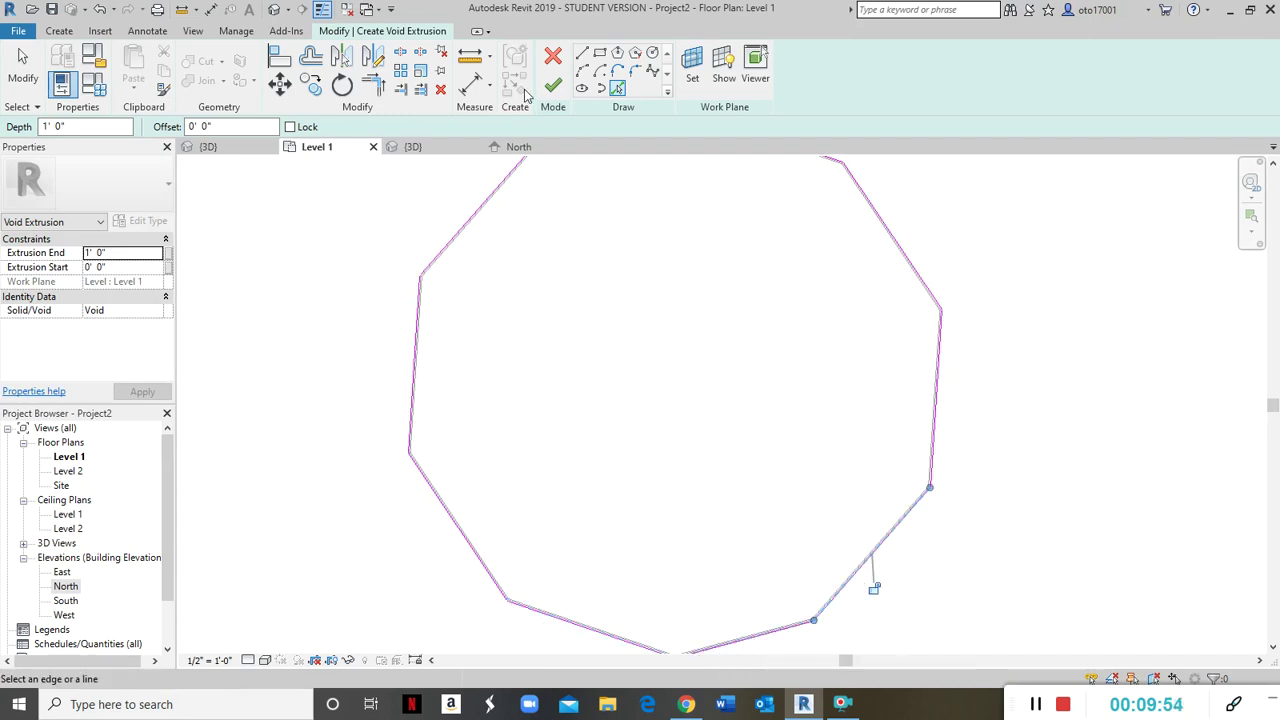
Trim adjoining sketch lines to corners around the ten-sided void profile to close its gaps
key(t)
key(r)
middle_drag(686, 363, 700, 486)
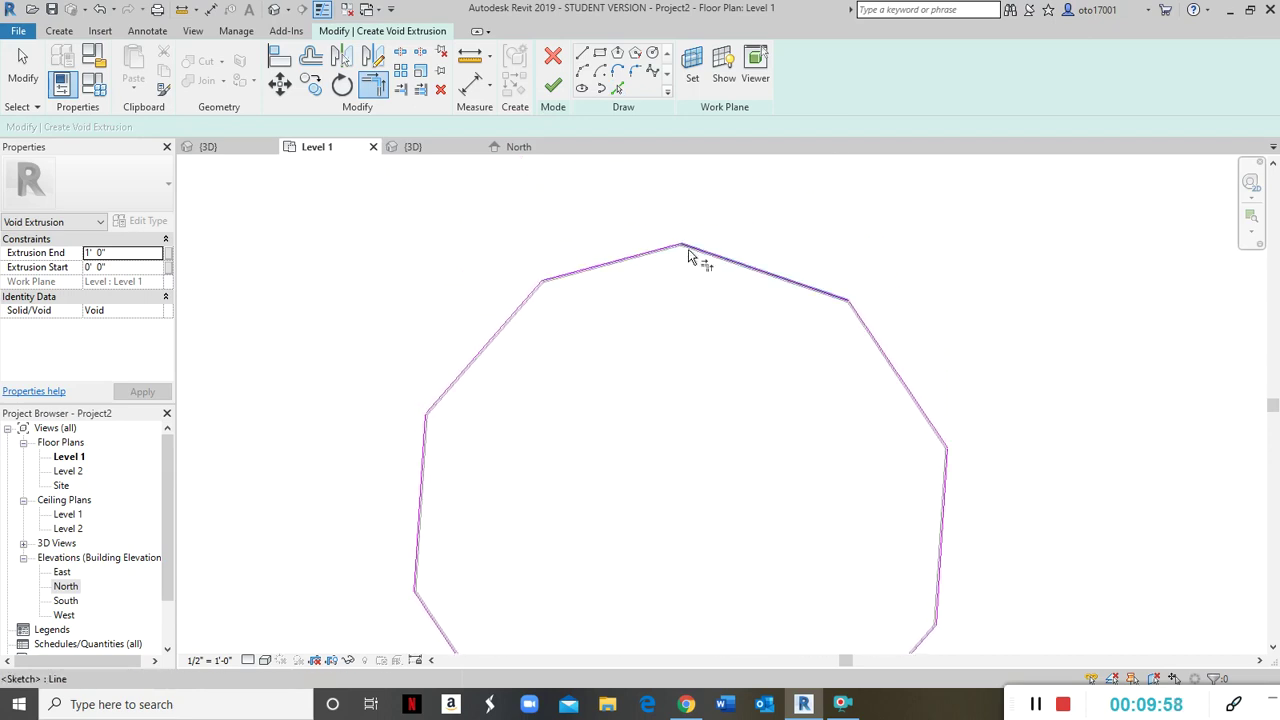
scroll(688, 260, up, 3)
scroll(691, 247, up, 2)
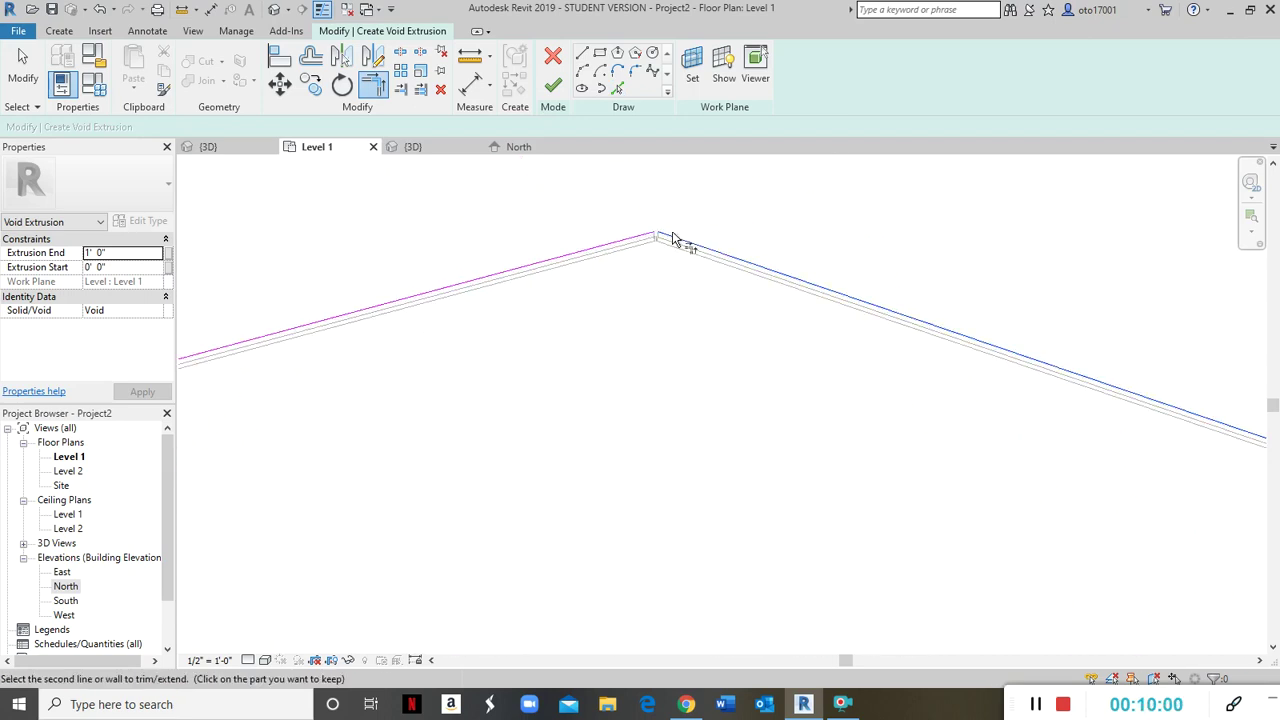
scroll(655, 250, down, 1)
scroll(660, 255, down, 2)
scroll(1040, 405, up, 4)
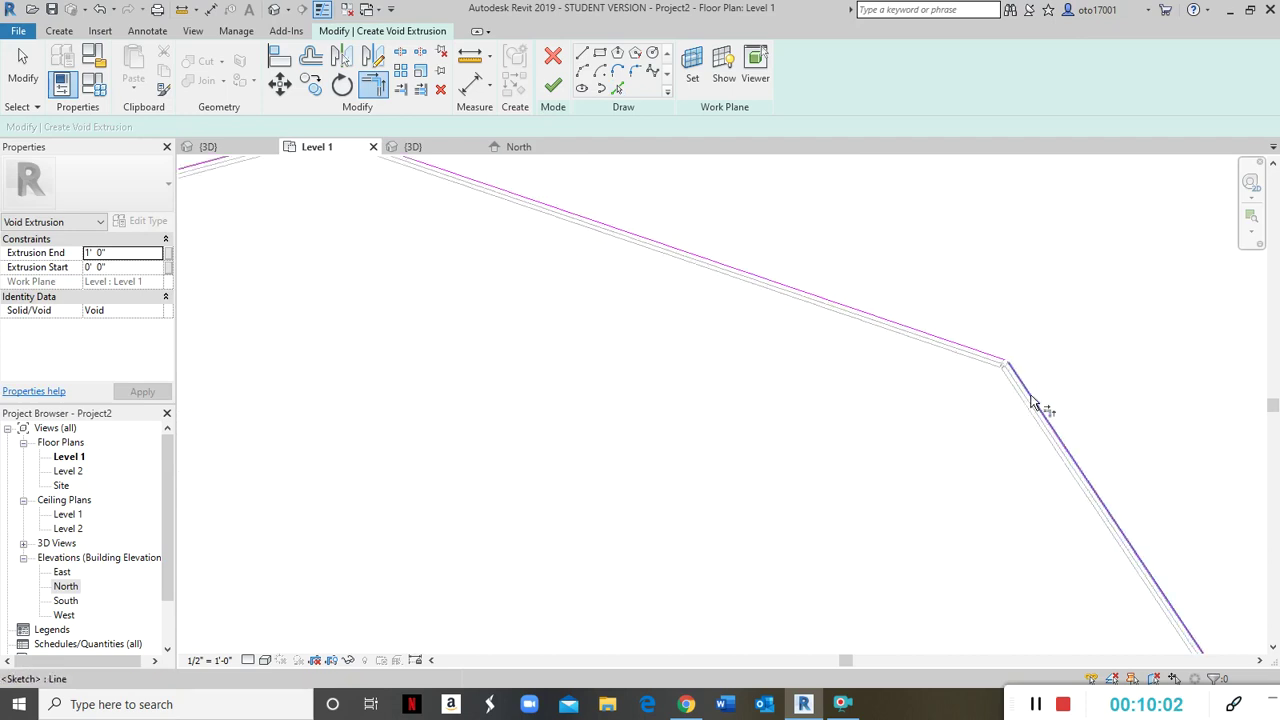
click(1030, 400)
click(965, 332)
scroll(1030, 420, down, 5)
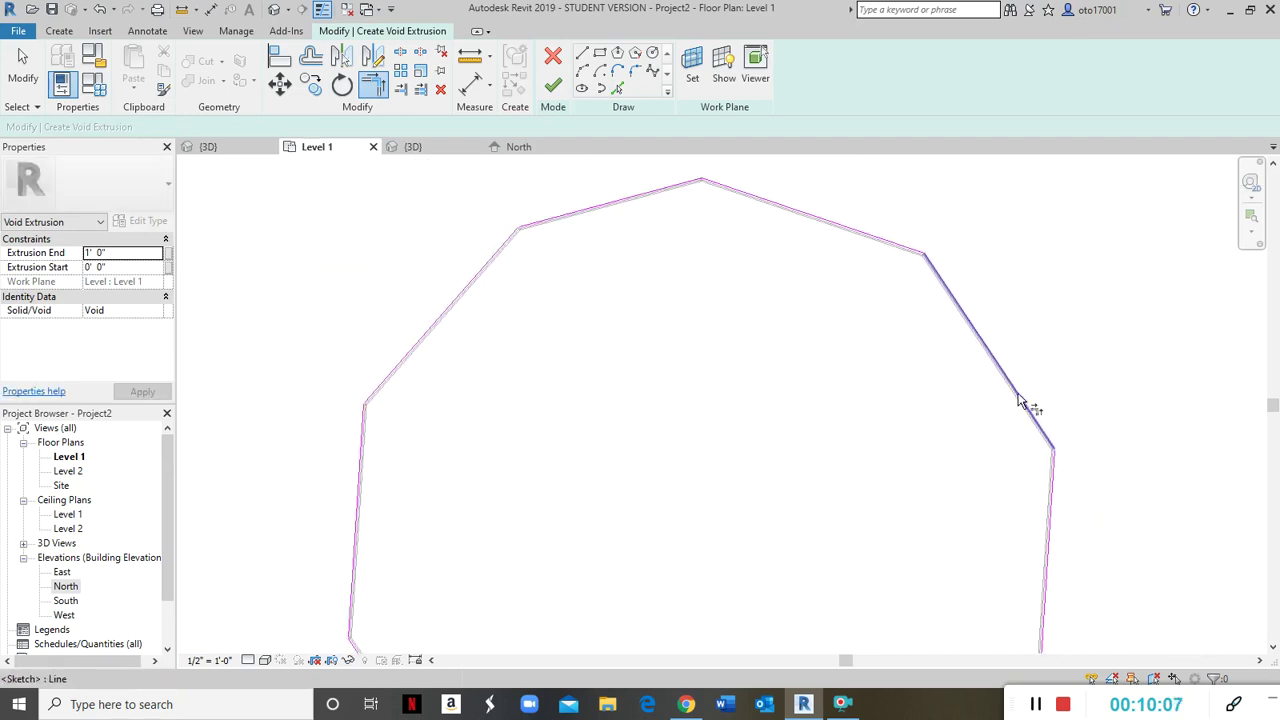
scroll(1058, 480, down, 2)
scroll(988, 423, up, 2)
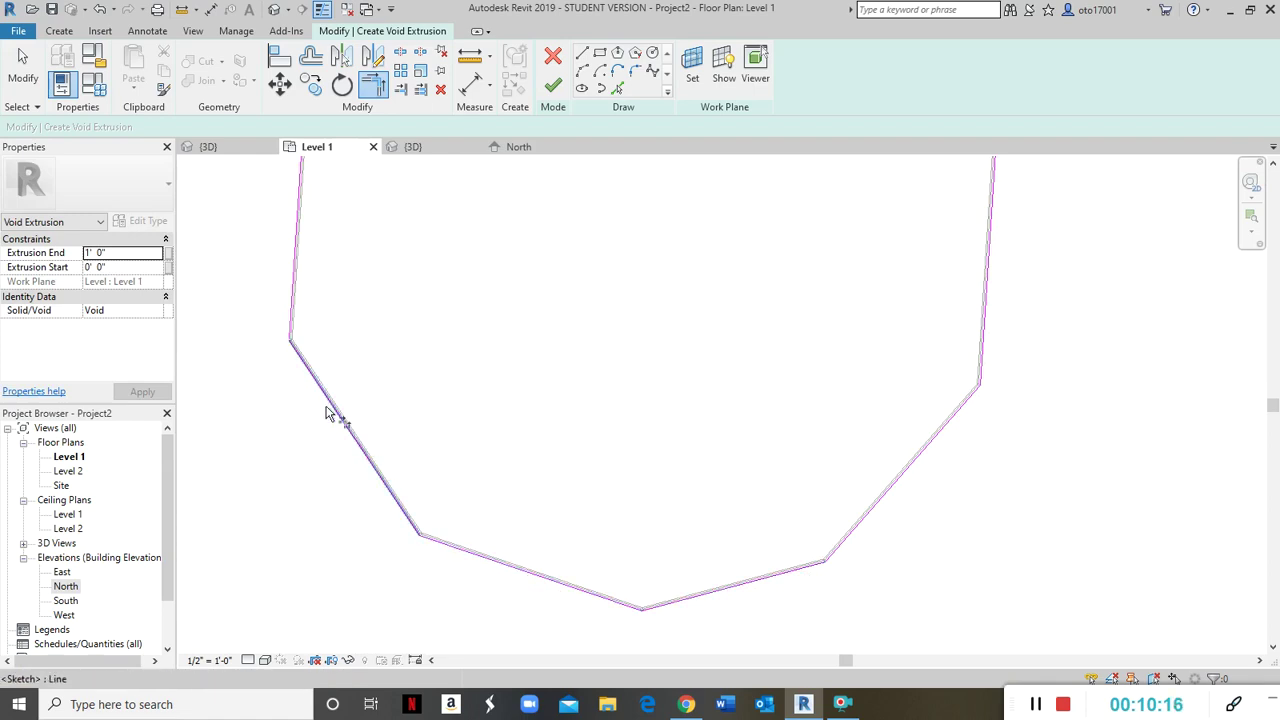
middle_drag(320, 277, 479, 505)
key(t)
key(r)
scroll(590, 320, down, 3)
scroll(577, 261, up, 3)
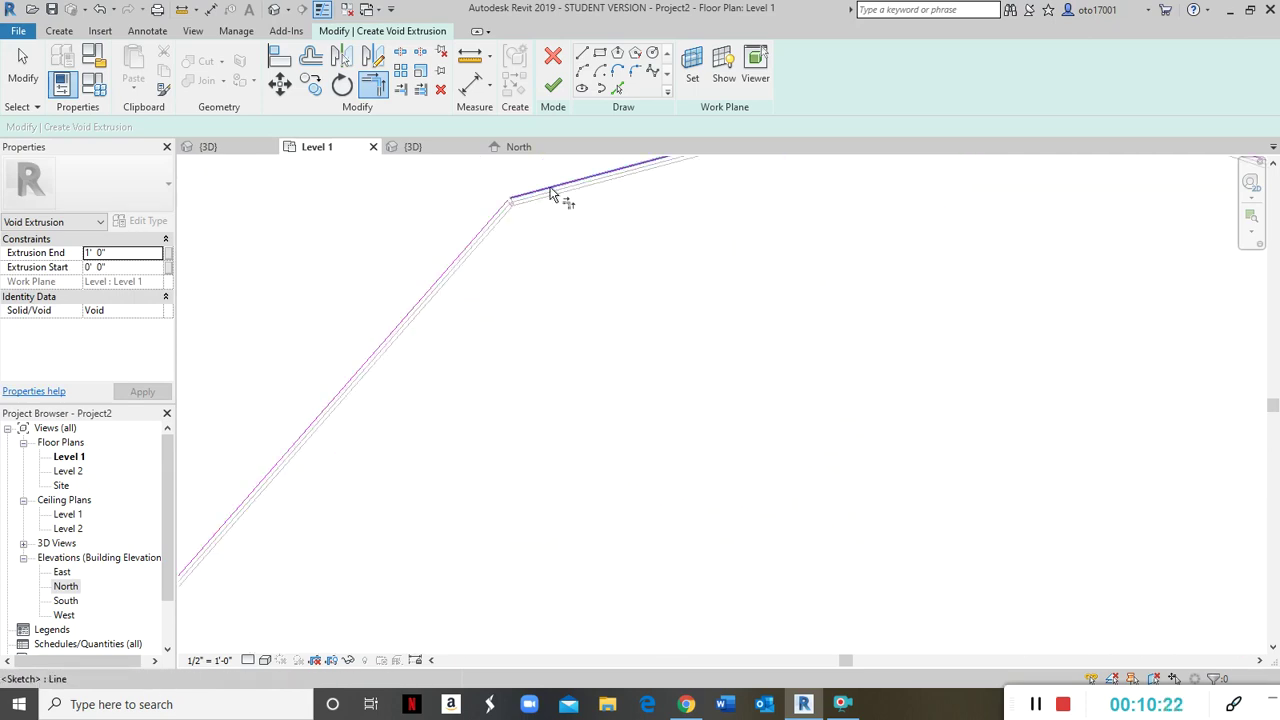
Finish the void extrusion sketch with a depth of 1' 0" and try to finish the in-place model
click(550, 90)
scroll(670, 250, down, 4)
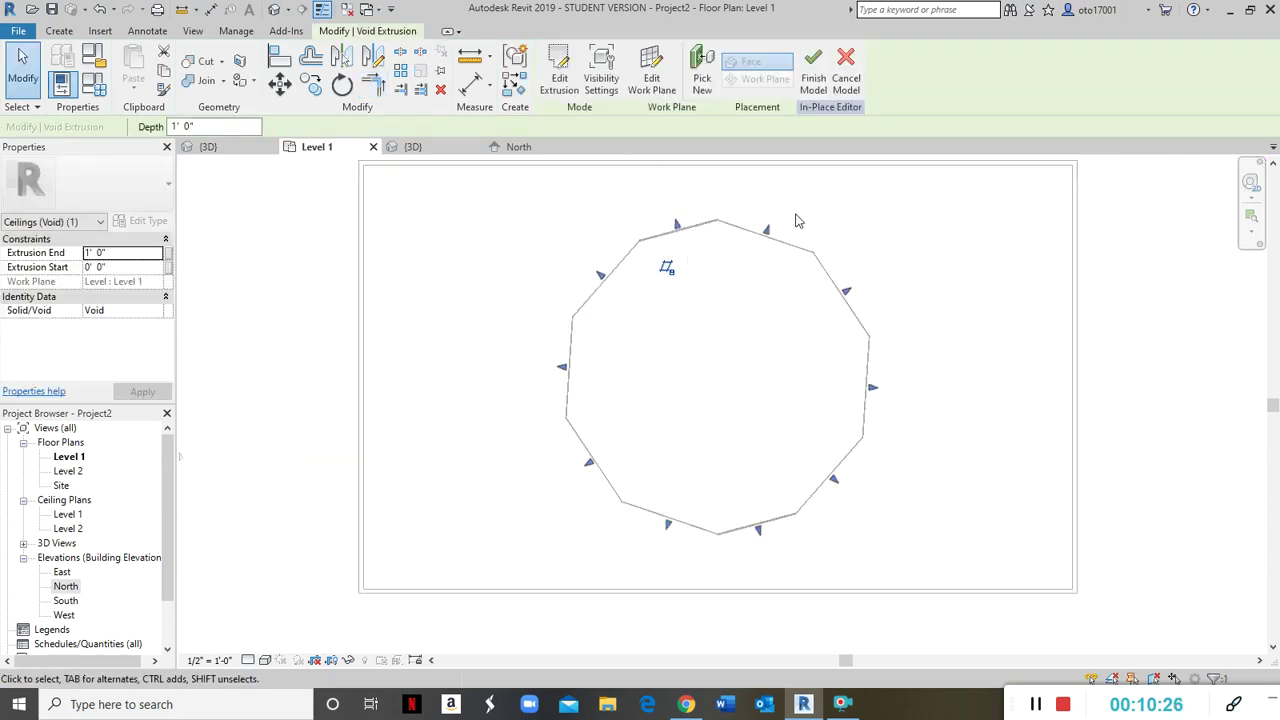
click(819, 80)
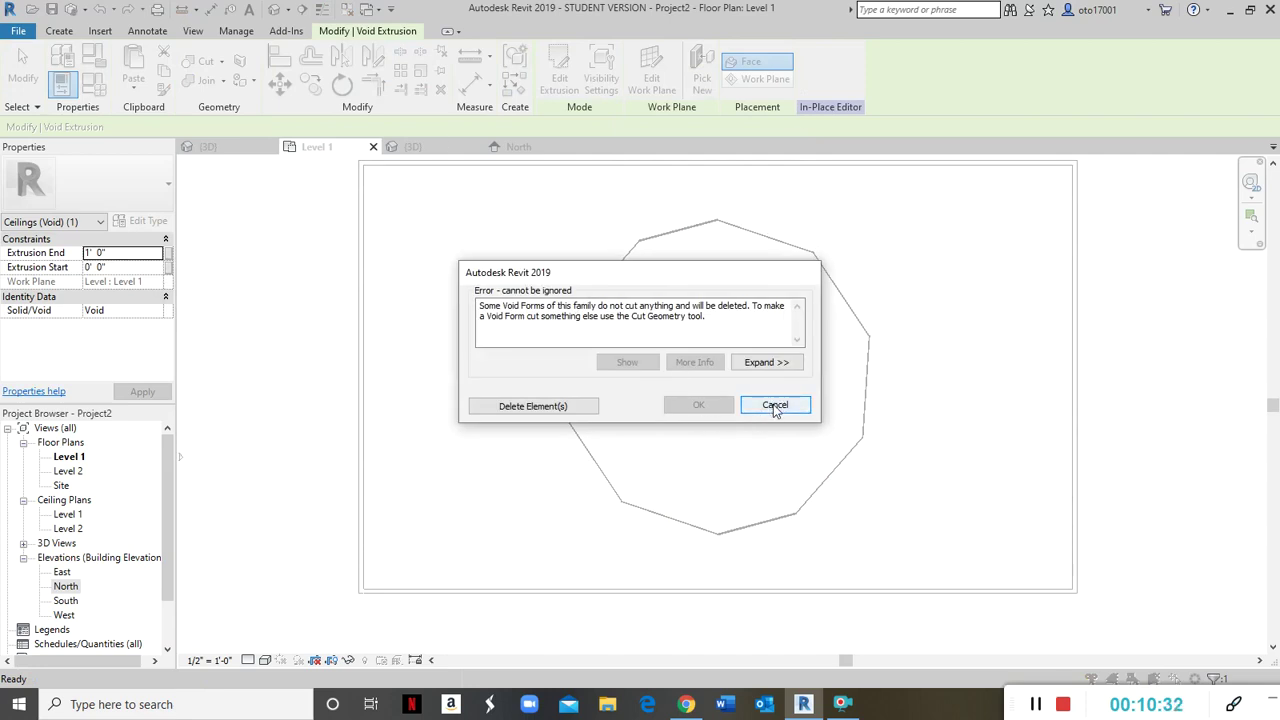
click(775, 405)
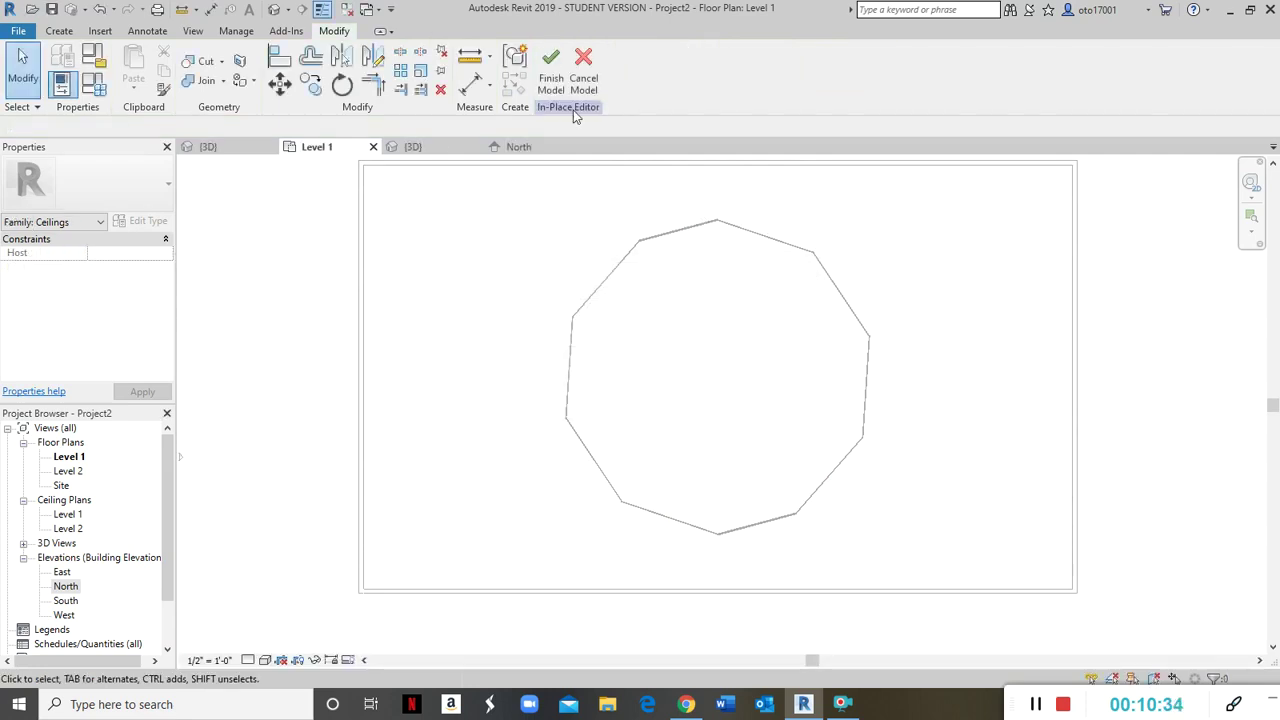
In the North elevation, stretch the void's top just above the Level 2 line to about 20' 9" and raise its bottom to 20' 0"
click(520, 147)
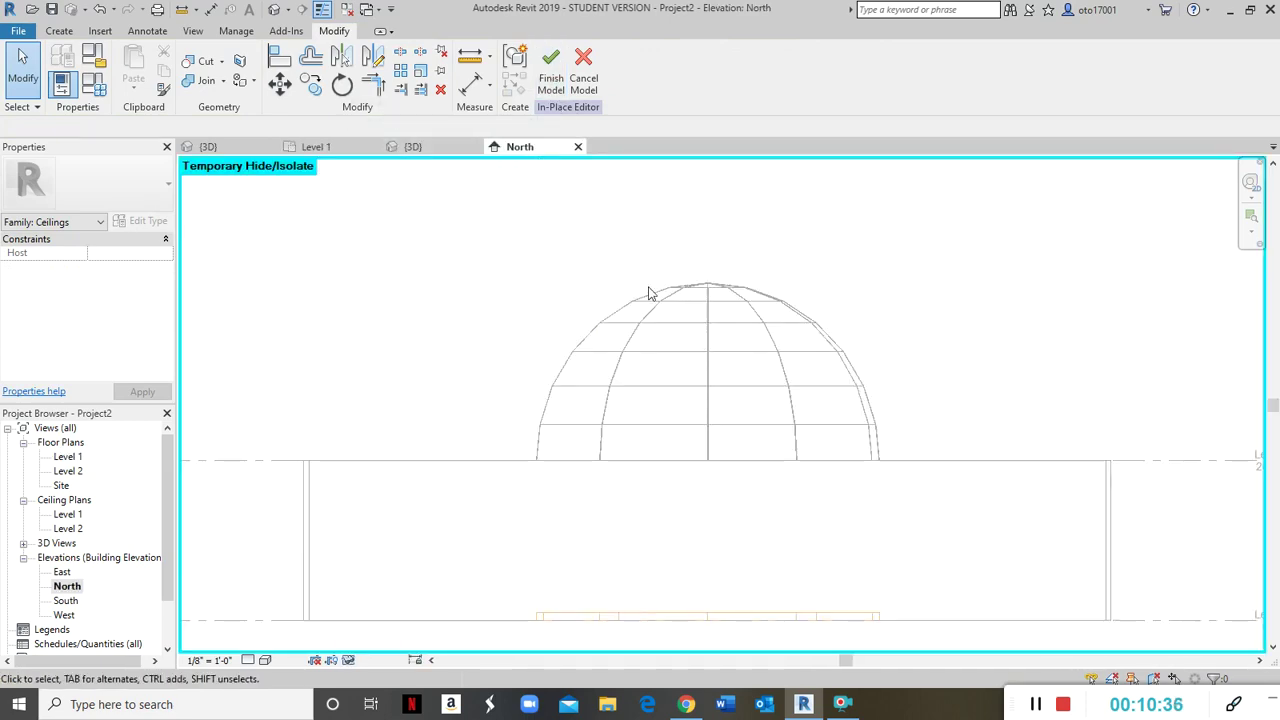
scroll(705, 428, down, 3)
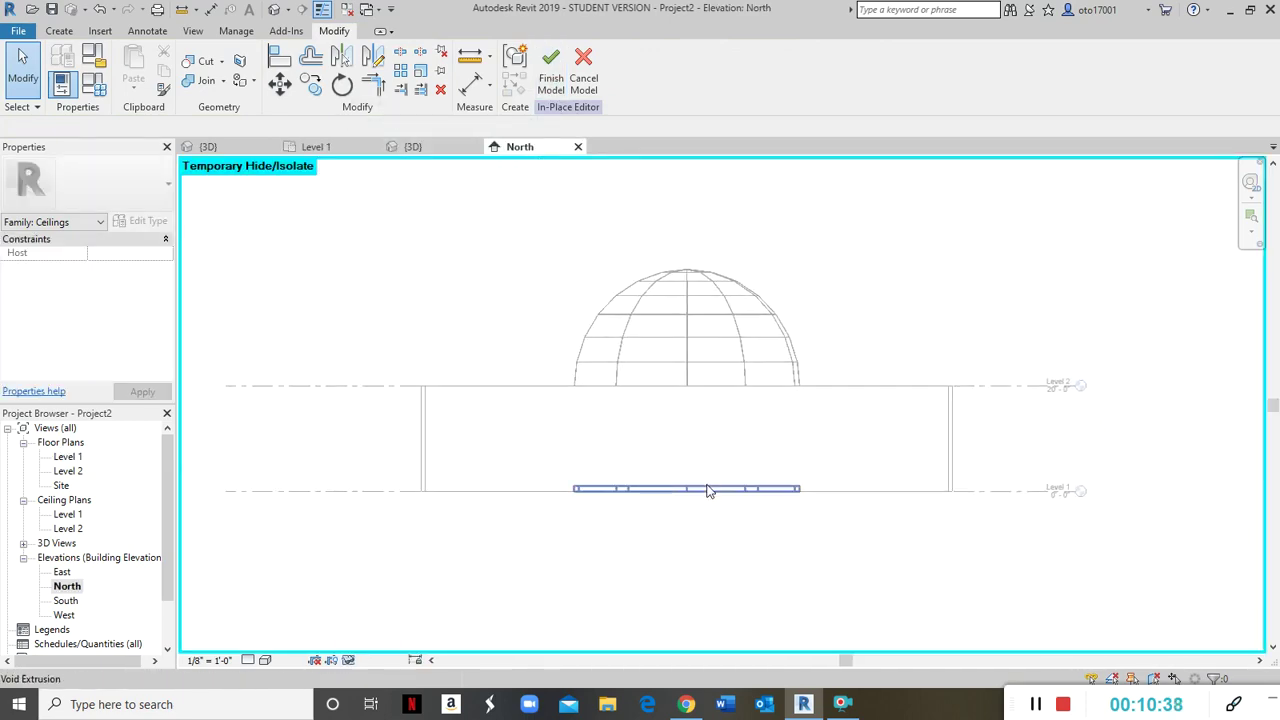
click(709, 487)
scroll(686, 490, up, 2)
drag(686, 487, 686, 302)
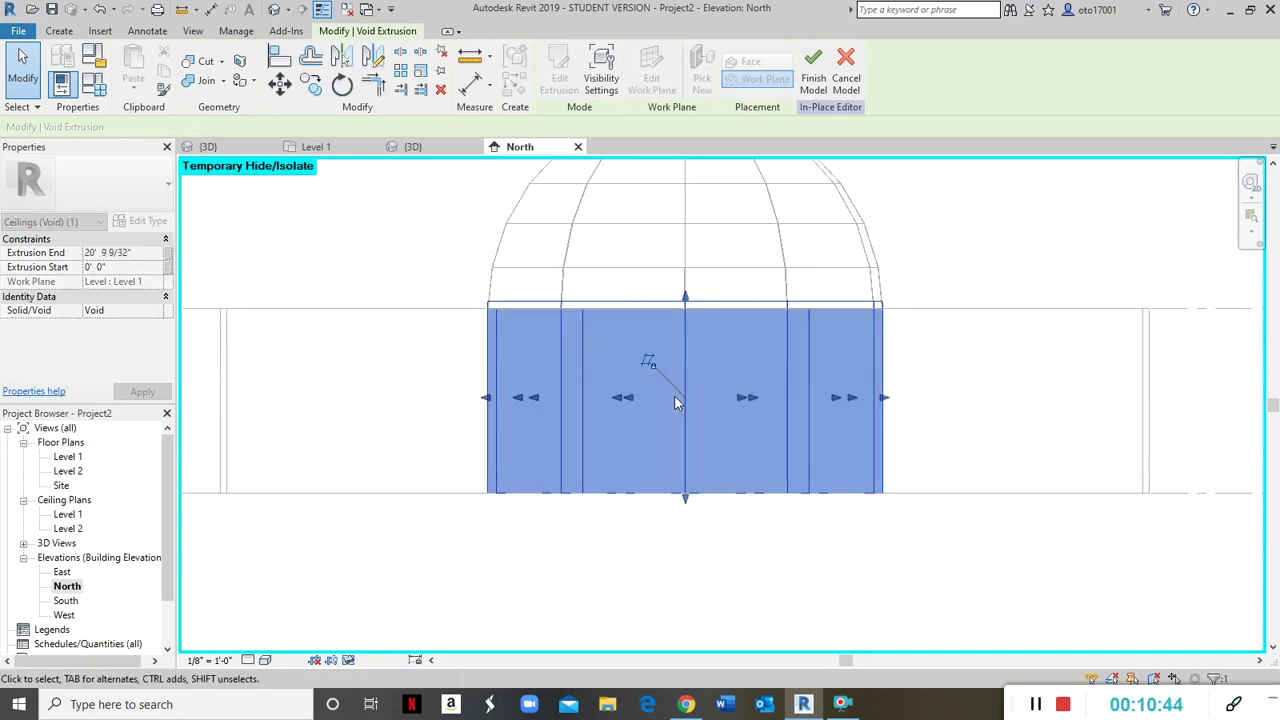
drag(686, 503, 686, 304)
Adjust the void to straddle the Level 2 line, from about 19' 9 13/16" to 20' 2 35/64", and try to finish the in-place model
scroll(685, 313, up, 2)
scroll(685, 313, up, 3)
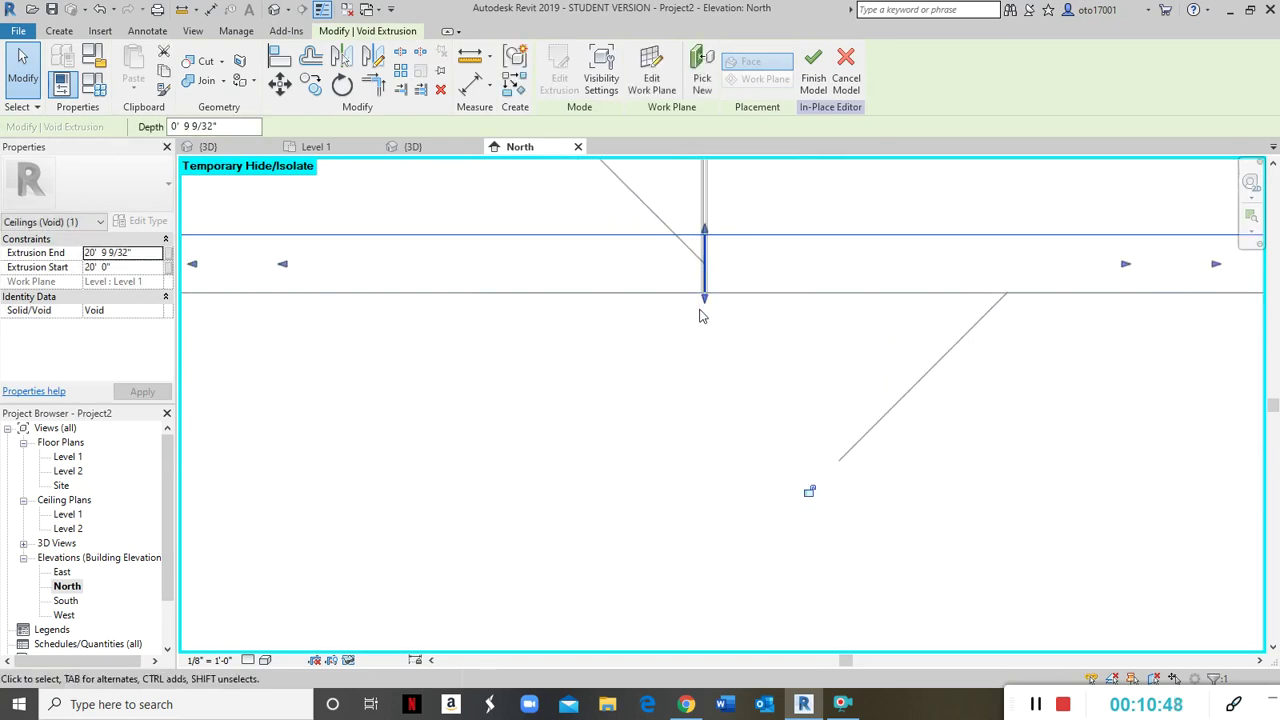
drag(704, 307, 704, 312)
drag(707, 238, 704, 280)
scroll(704, 290, down, 4)
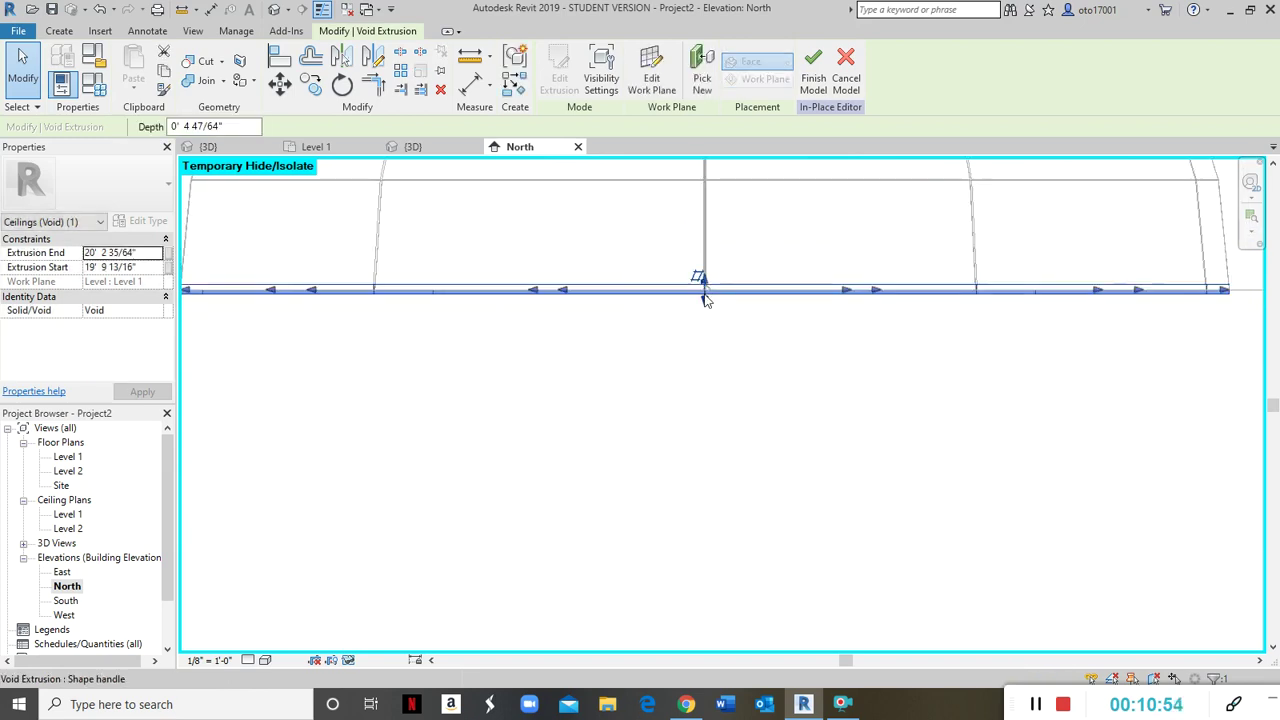
click(814, 82)
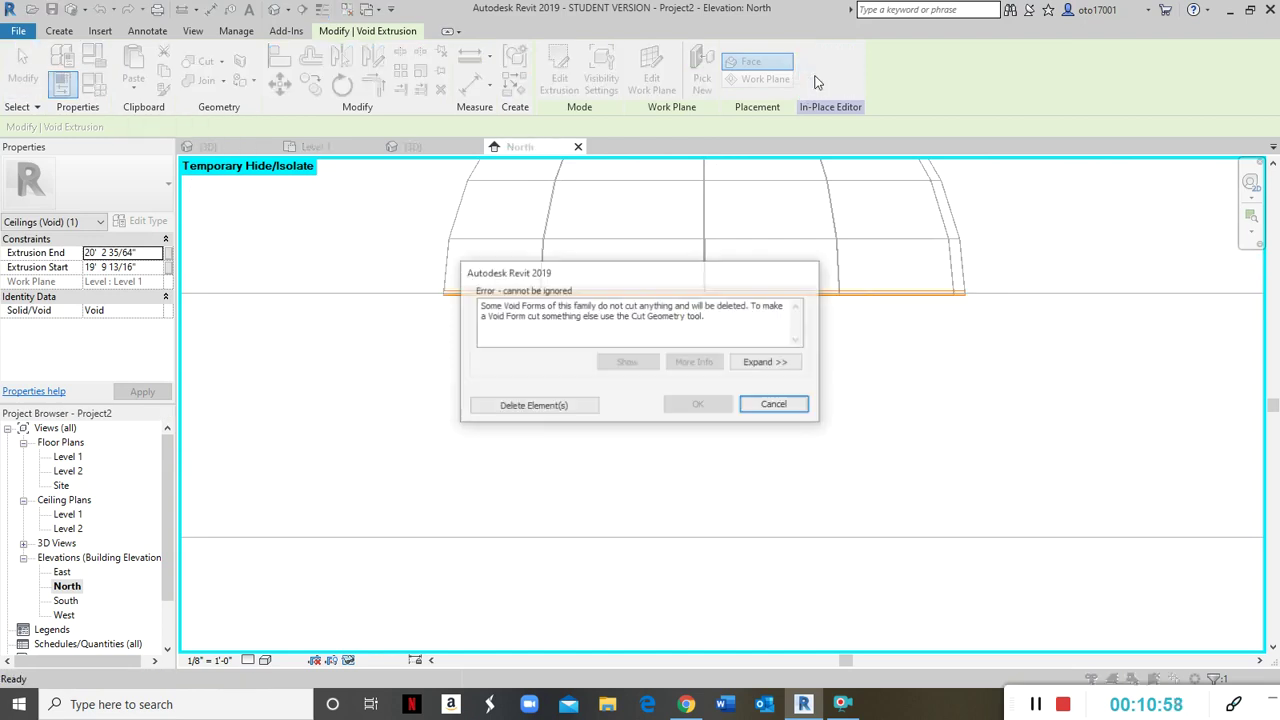
click(775, 405)
key(Escape)
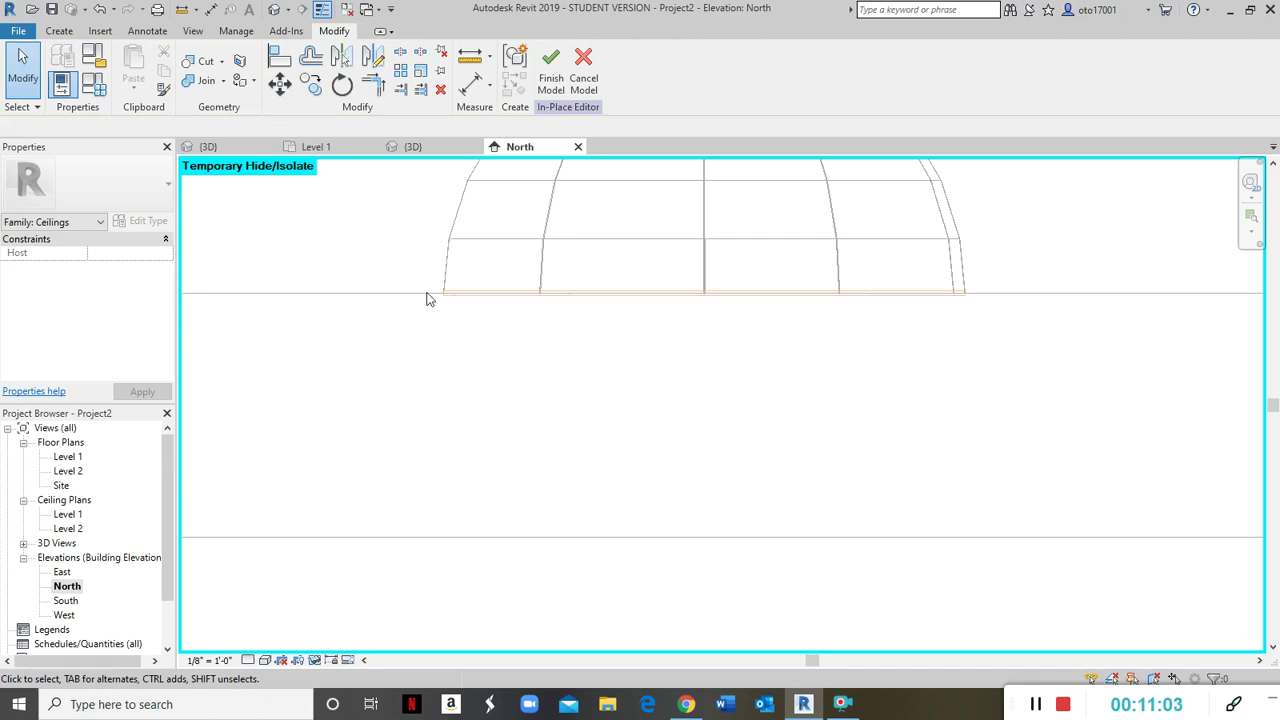
In the Level 1 reflected ceiling plan, try to cut the surrounding building geometry with the ten-sided void and finish the in-place model
click(334, 147)
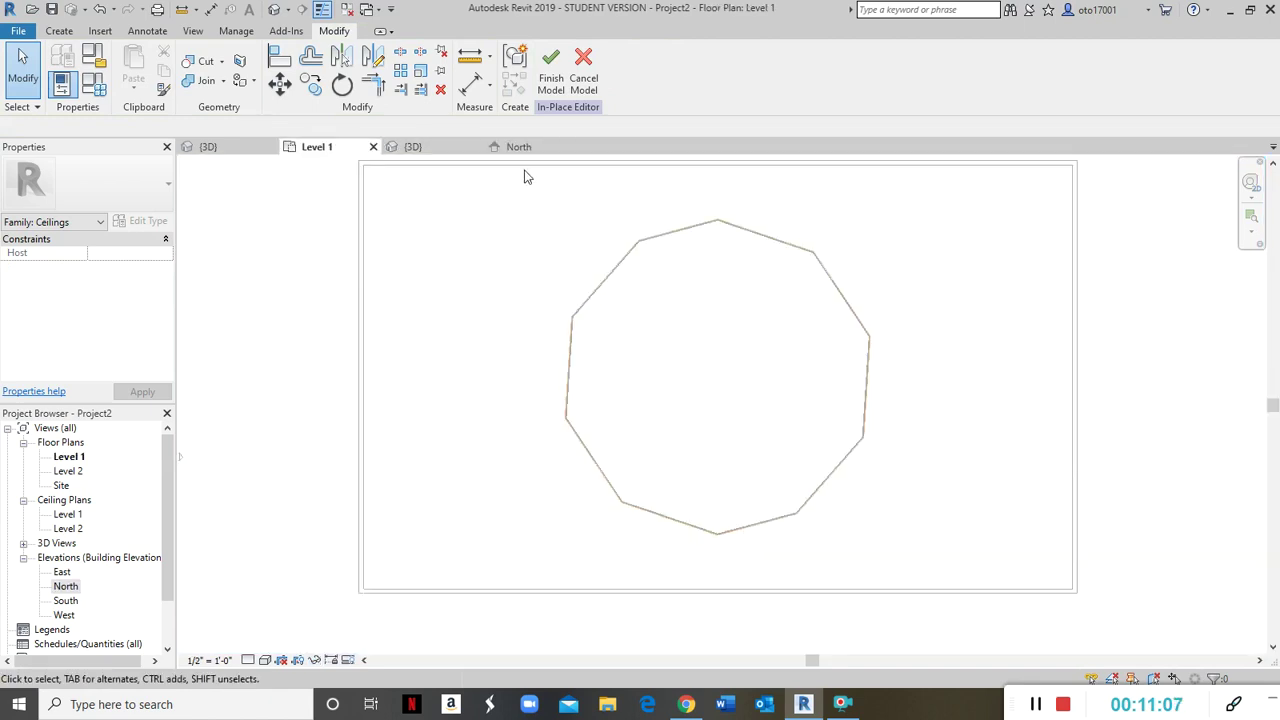
middle_drag(583, 200, 560, 306)
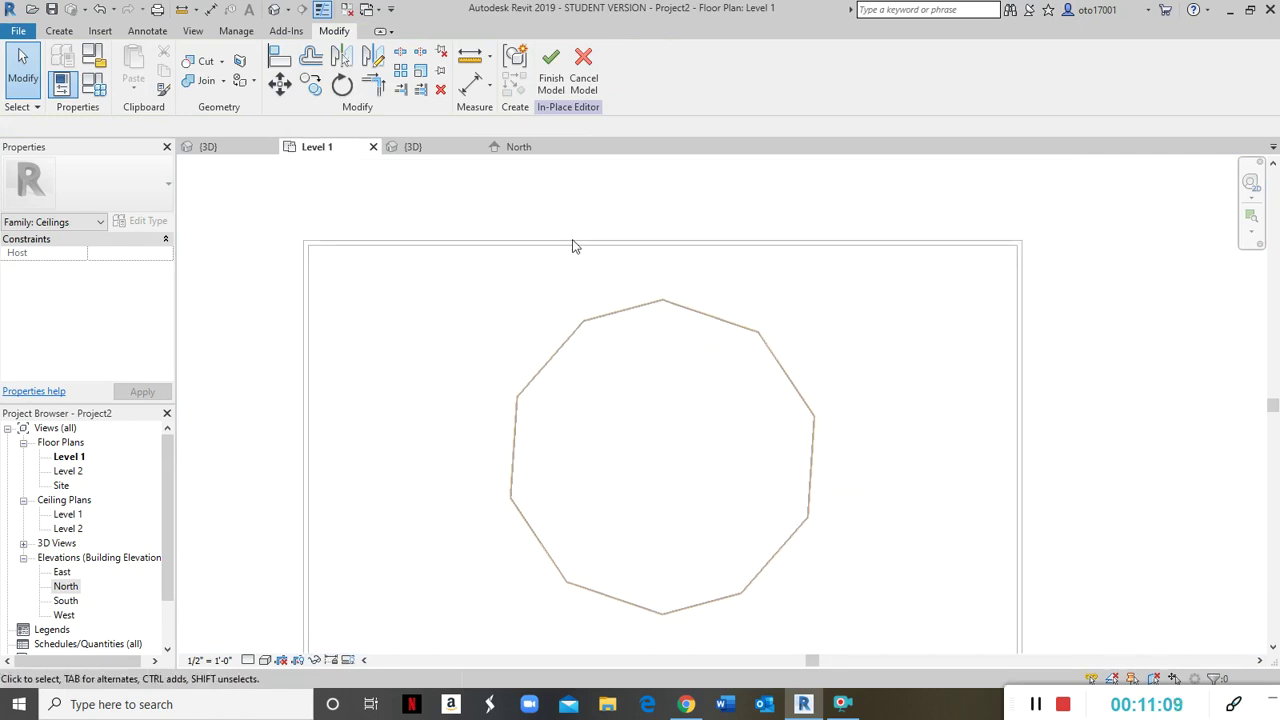
double_click(69, 528)
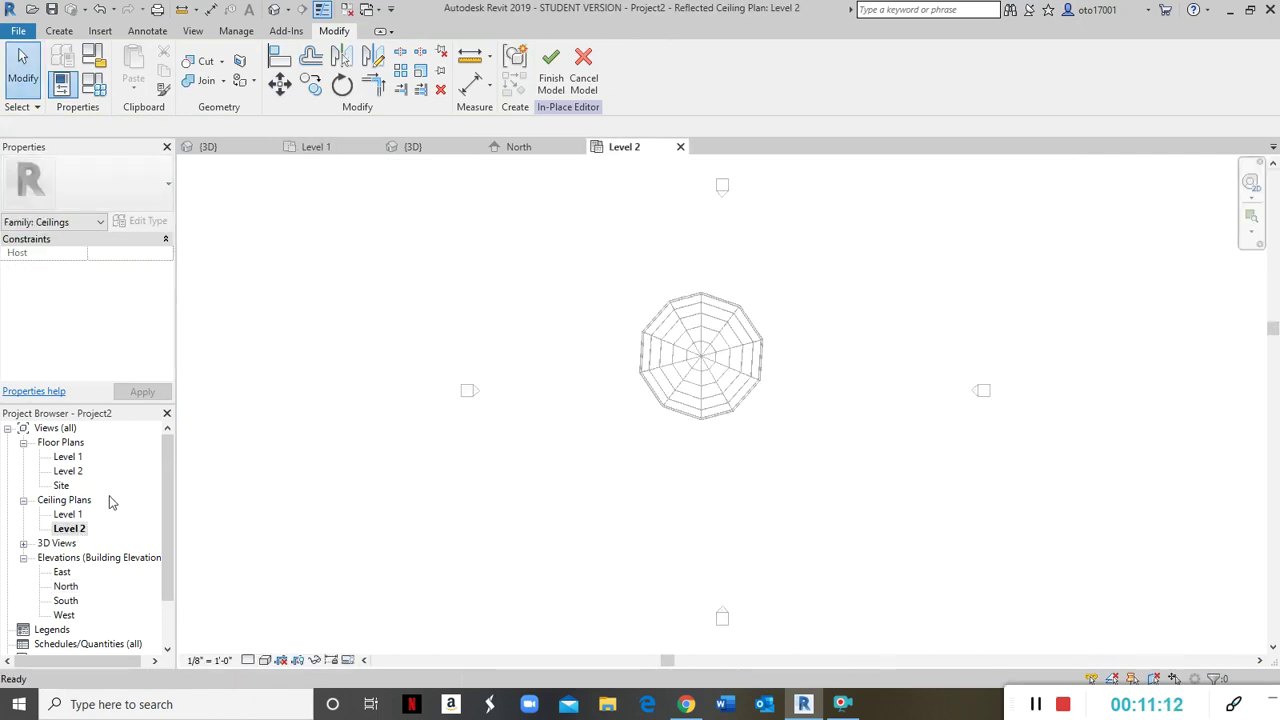
double_click(66, 513)
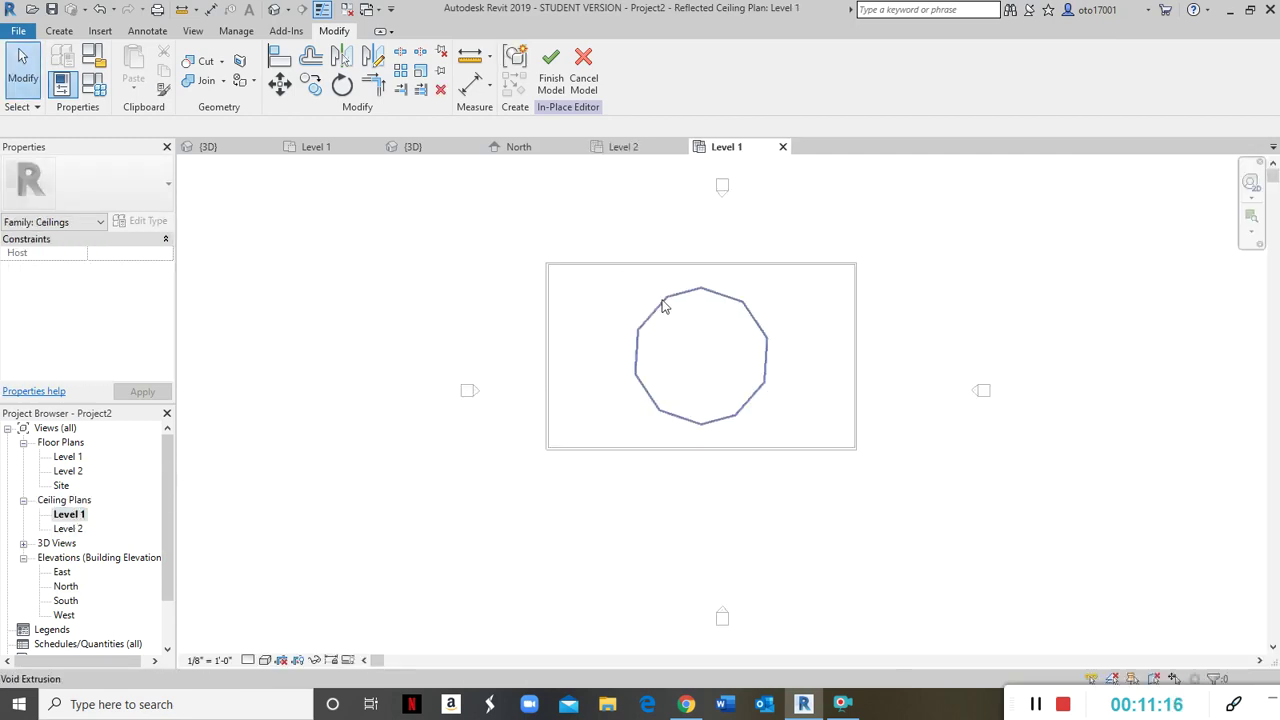
scroll(686, 300, up, 3)
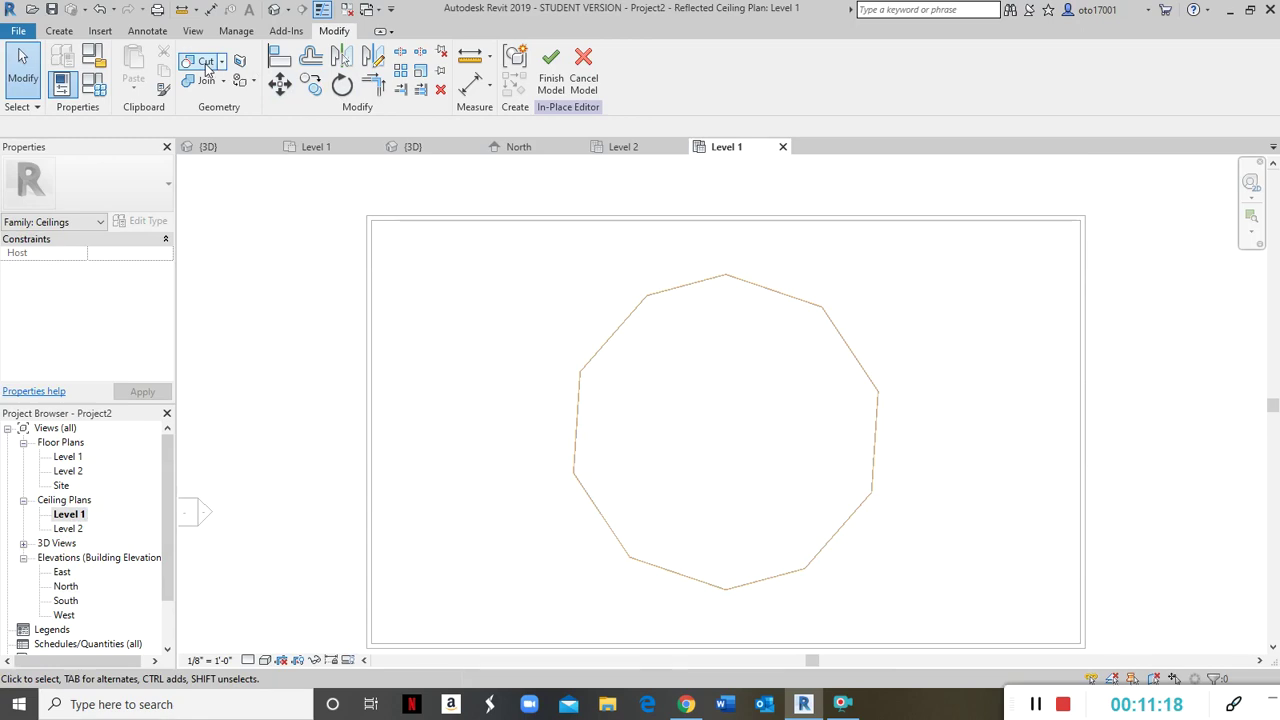
click(205, 63)
click(656, 291)
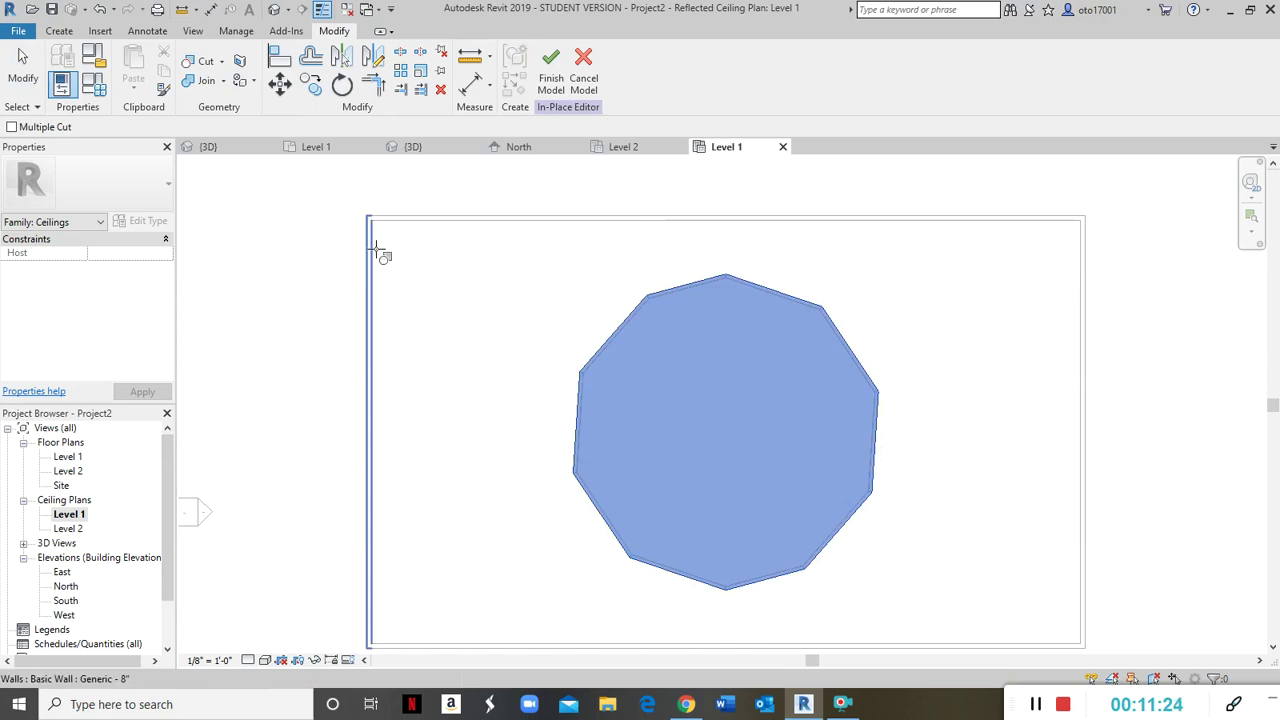
click(398, 222)
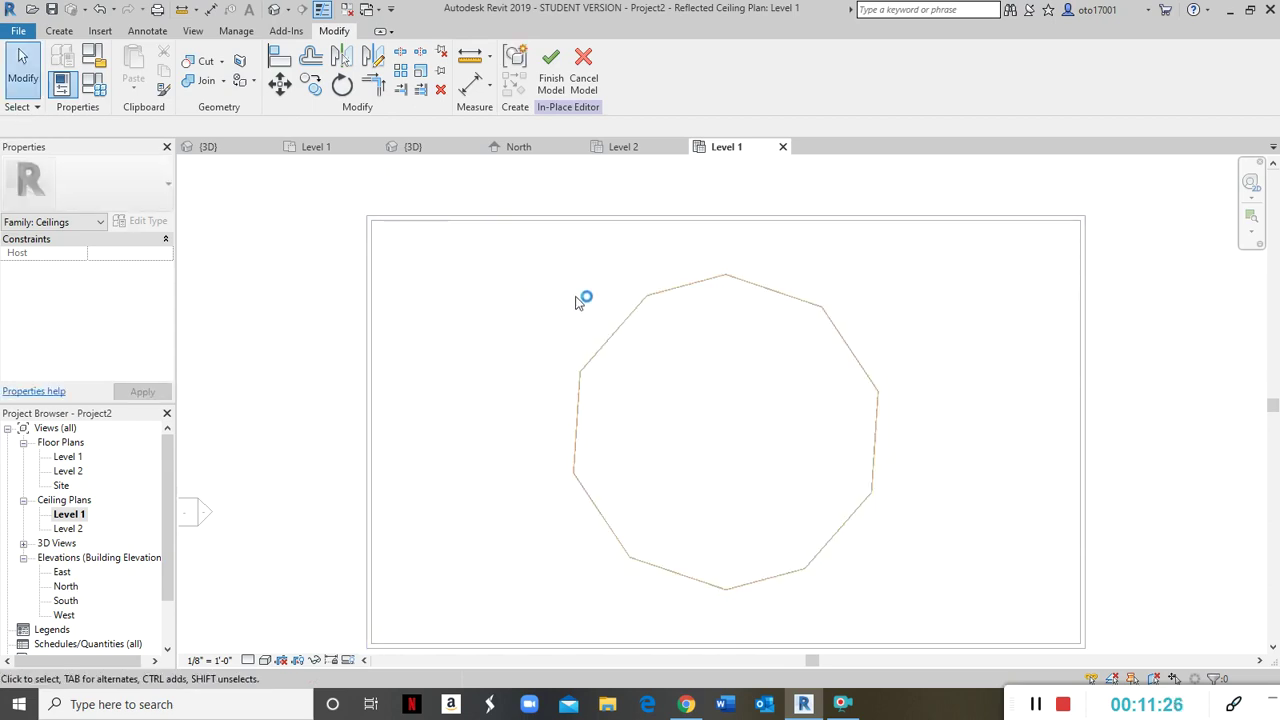
click(551, 68)
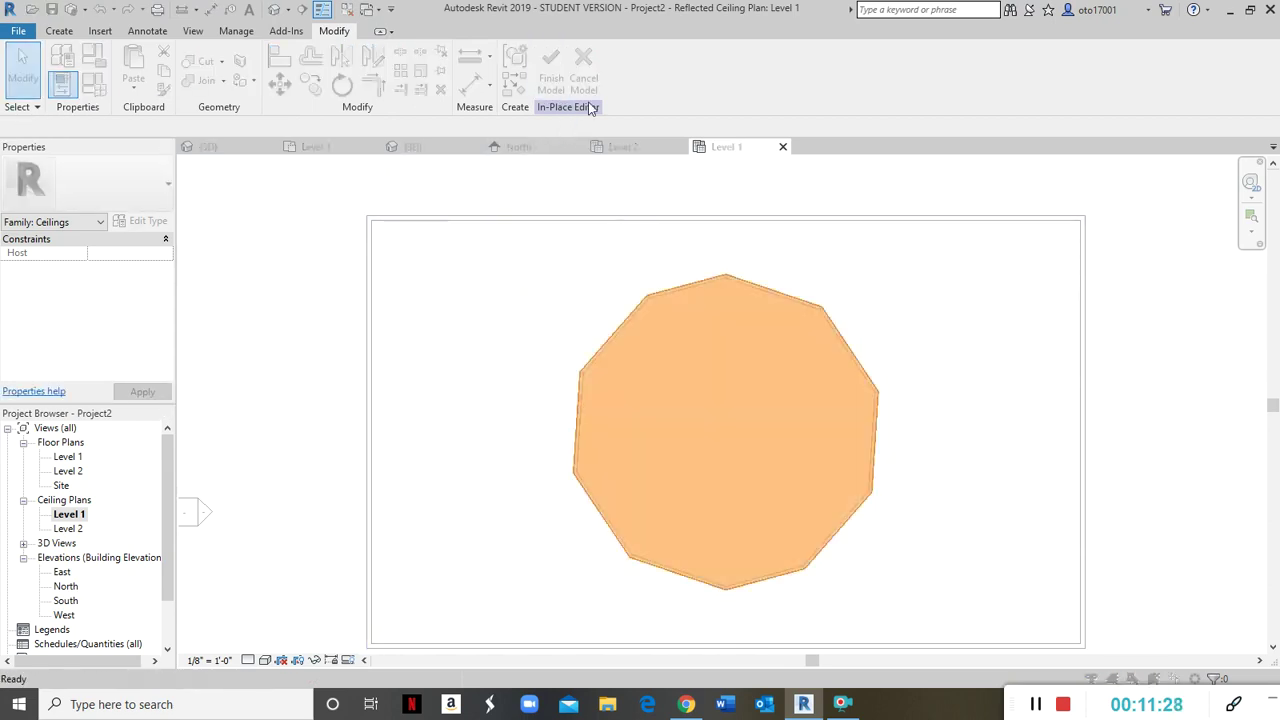
click(763, 405)
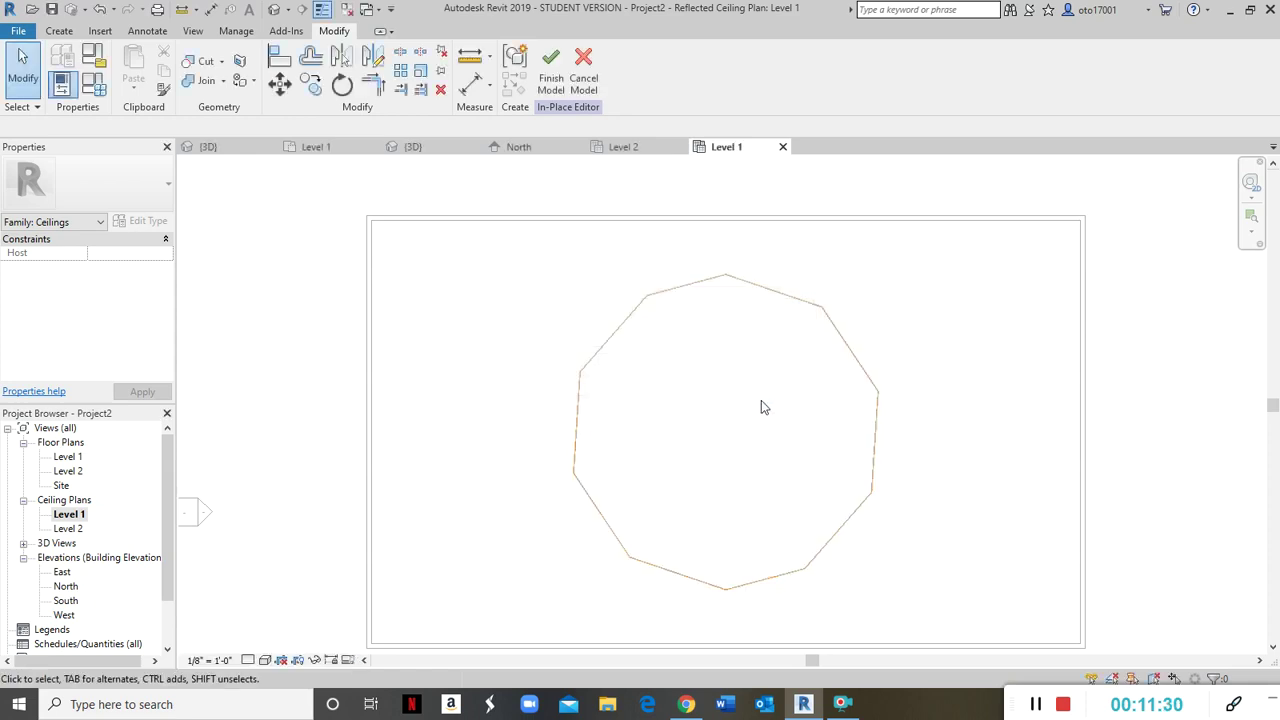
Close the Level 1 and Level 2 reflected ceiling plans and switch to the 3D view of the dome
scroll(658, 262, down, 3)
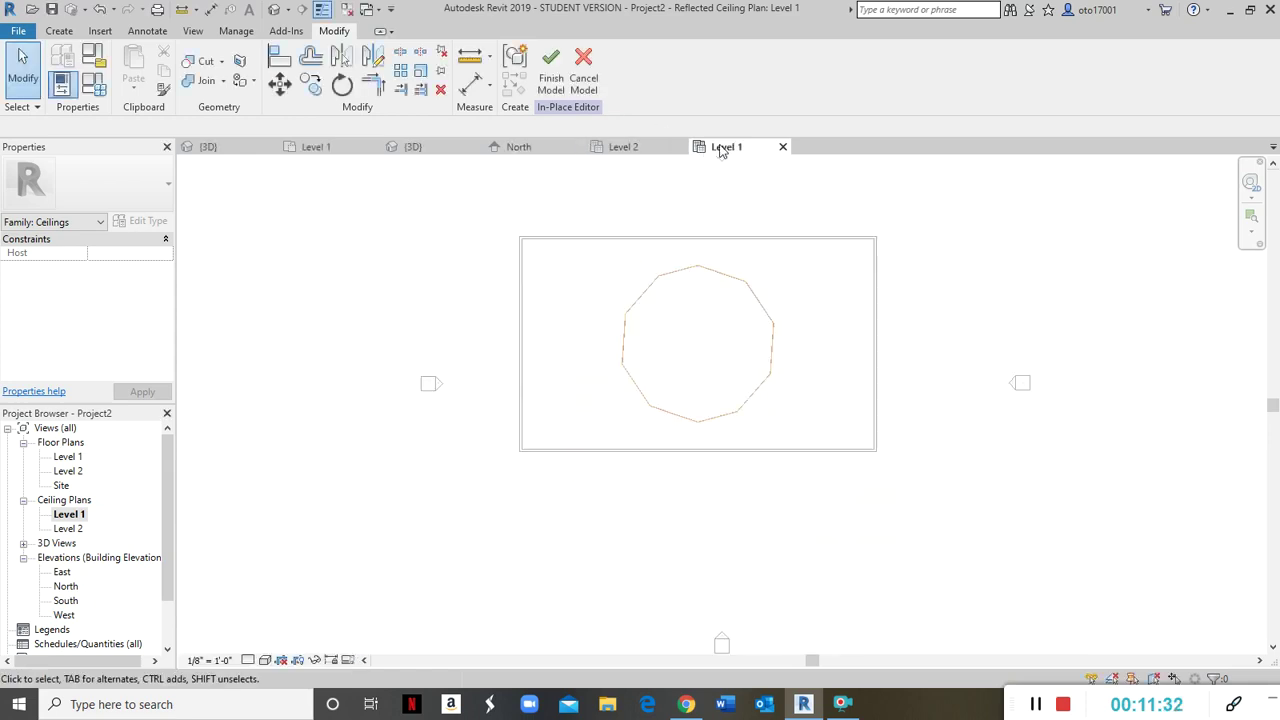
click(783, 147)
click(680, 147)
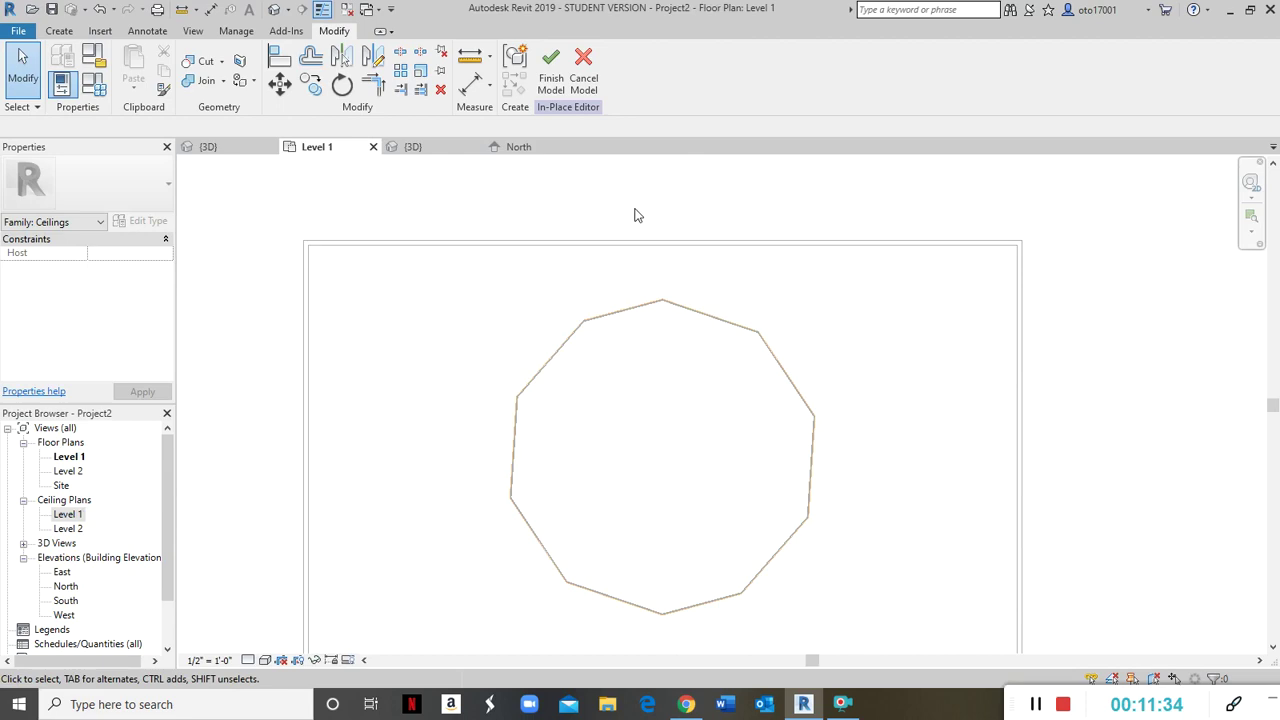
click(436, 152)
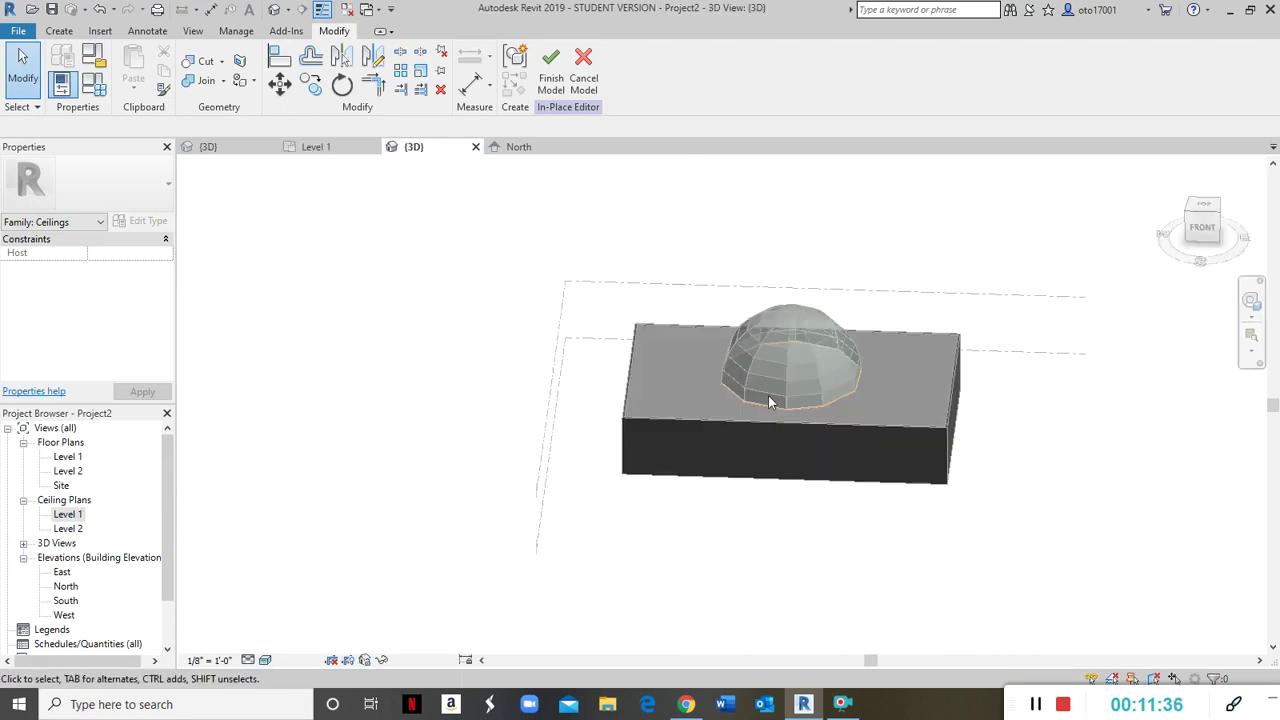
Cut the generic ceiling with the ten-sided void beneath the dome and finish the in-place model
scroll(786, 394, up, 3)
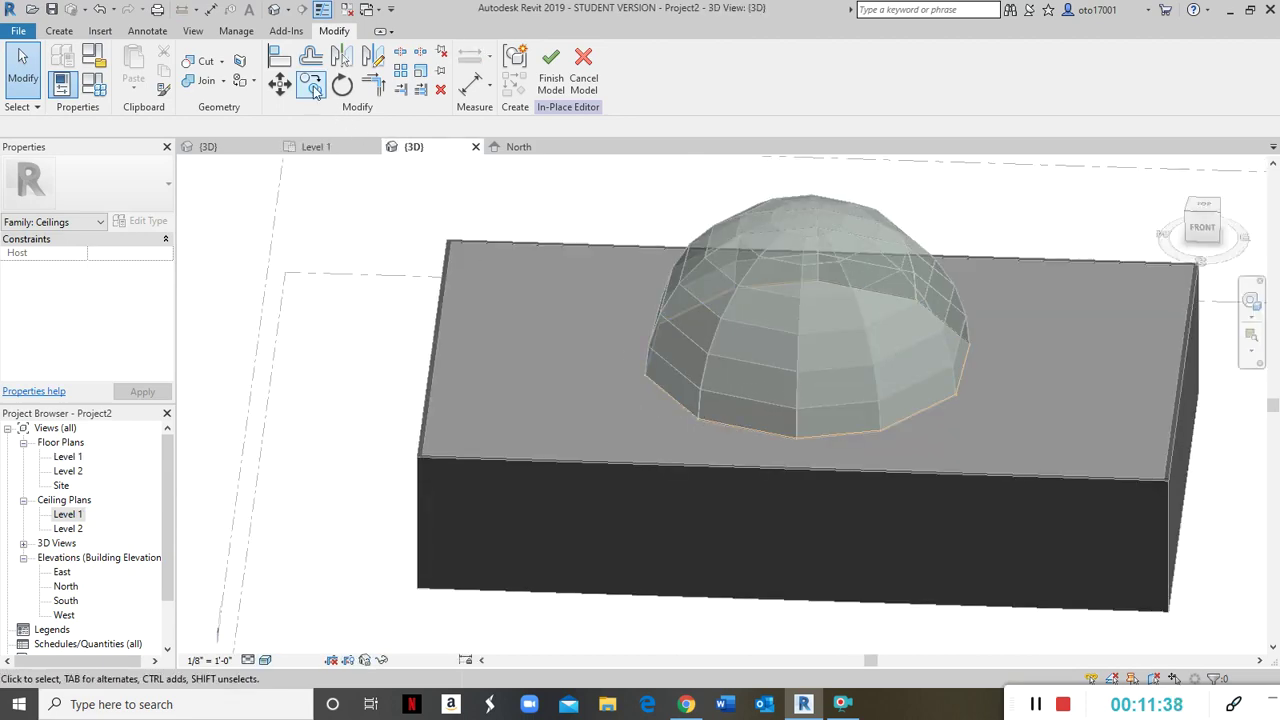
click(205, 61)
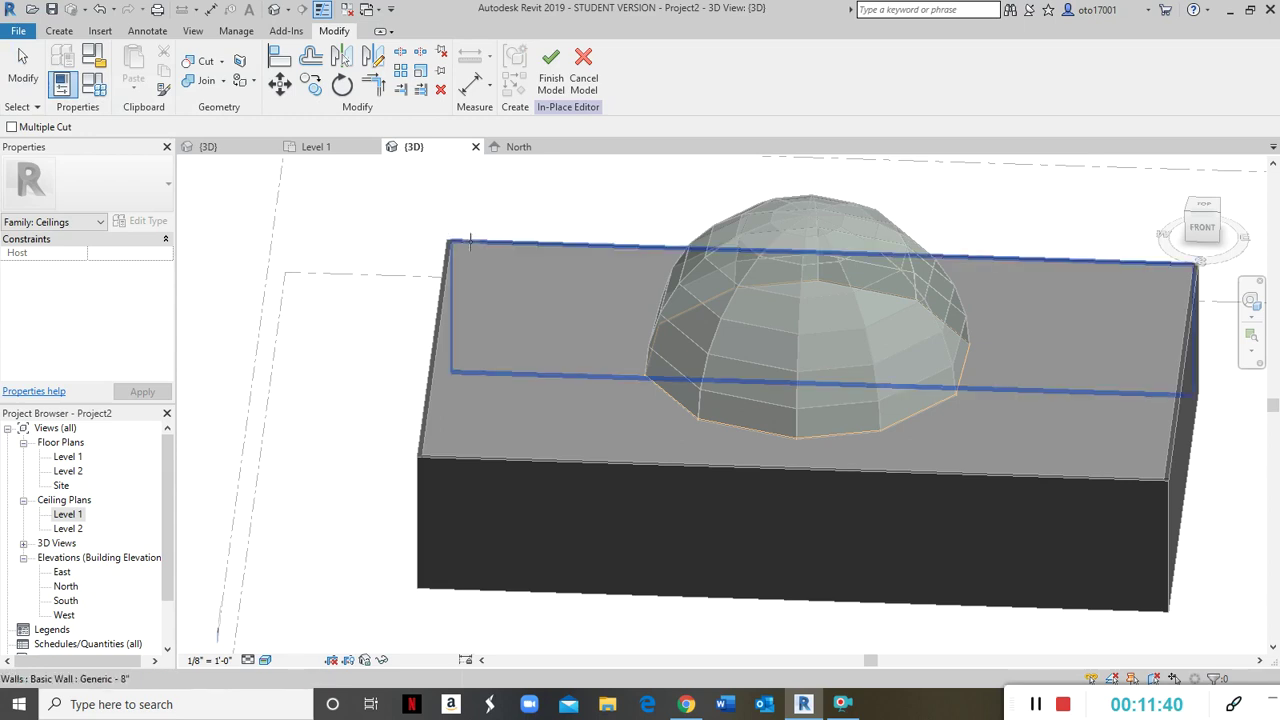
click(455, 268)
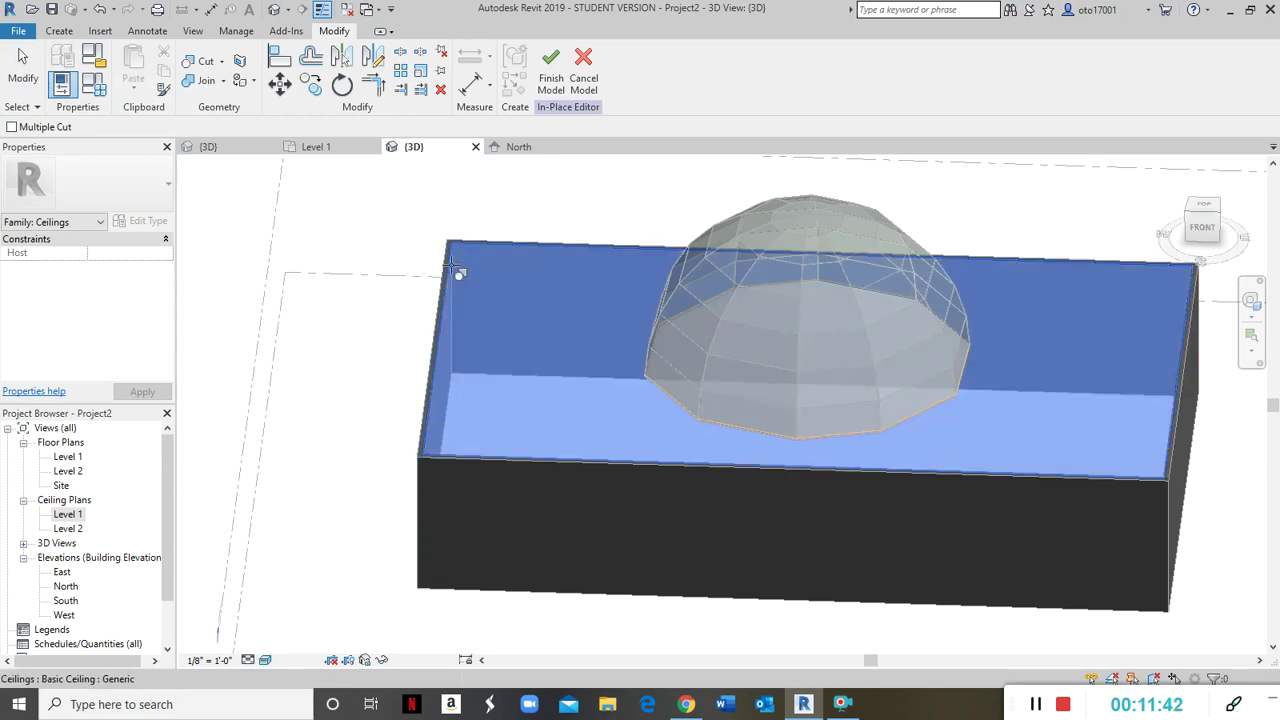
click(667, 400)
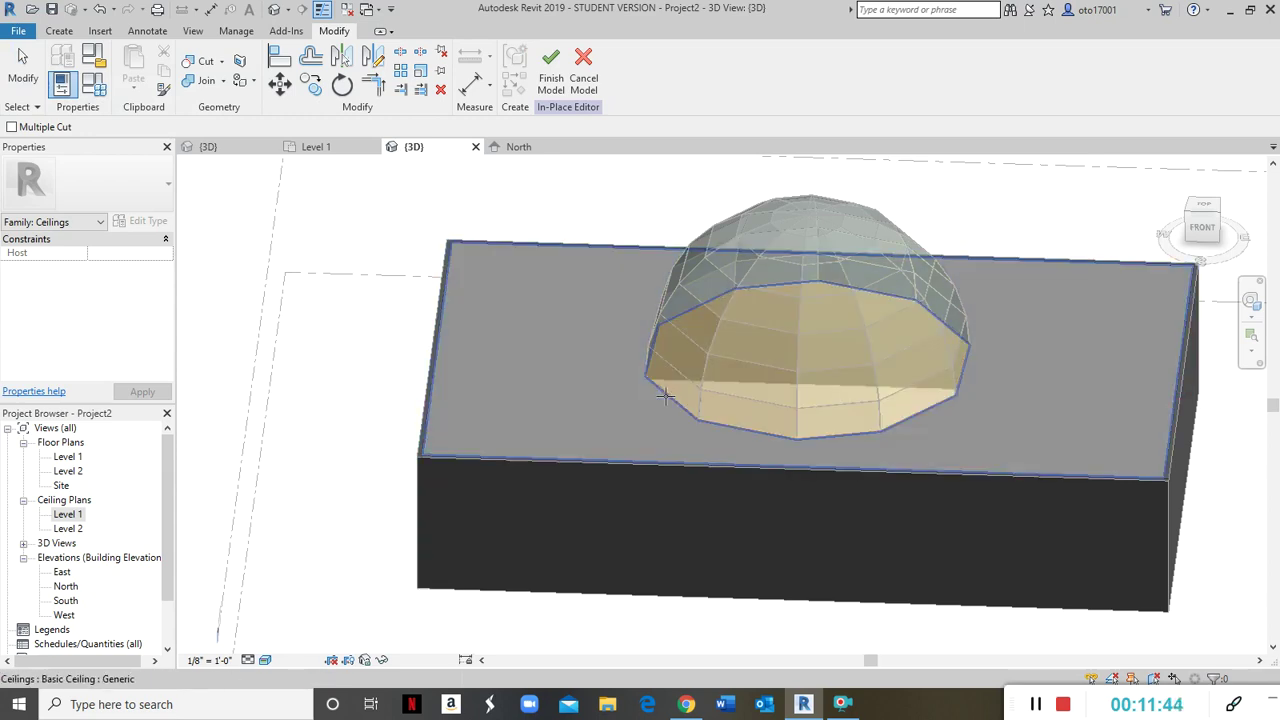
click(553, 80)
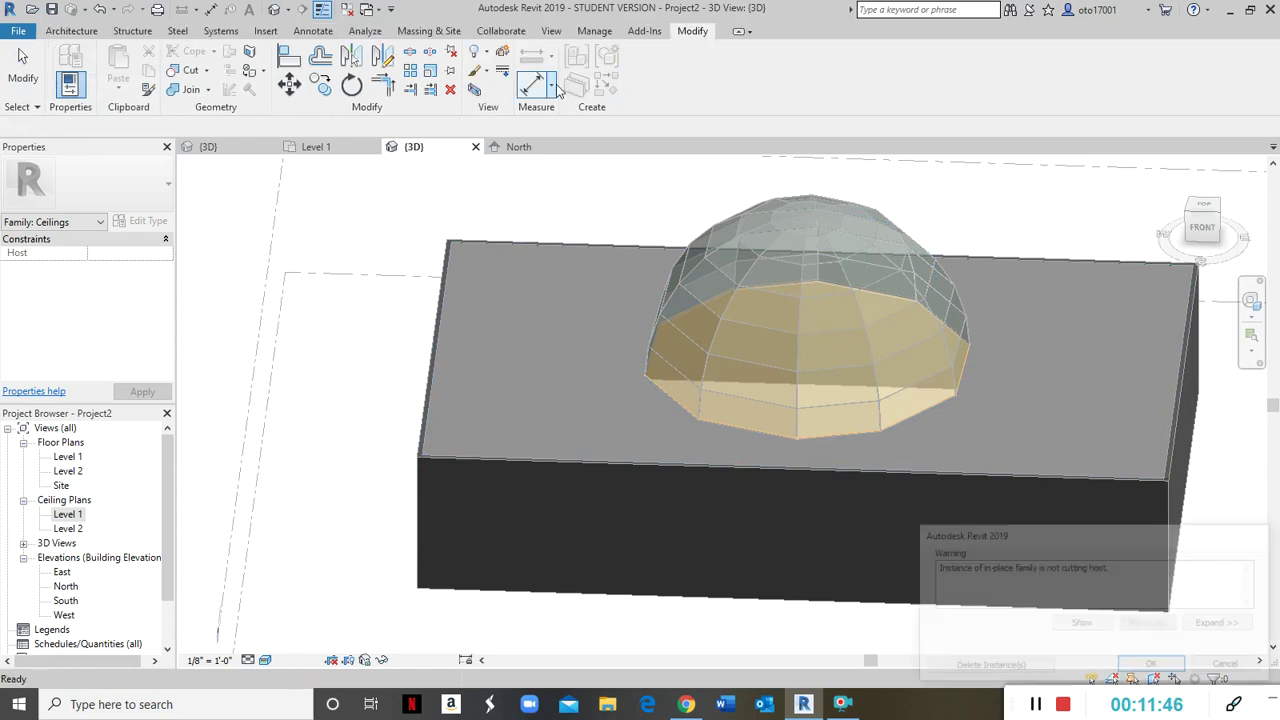
click(1152, 667)
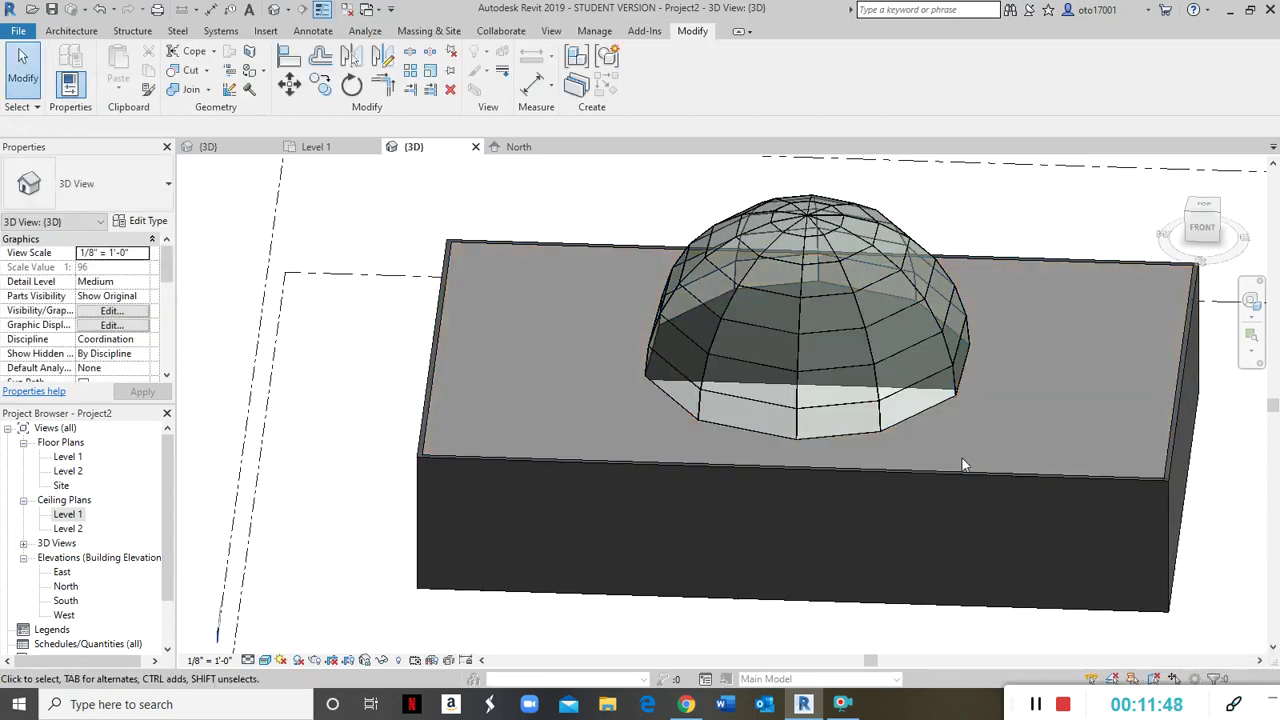
Inspect the ceiling opening beneath the glass dome from below and from several outside angles
scroll(873, 610, down, 5)
shift+middle_drag(873, 610, 774, 289)
scroll(774, 289, up, 5)
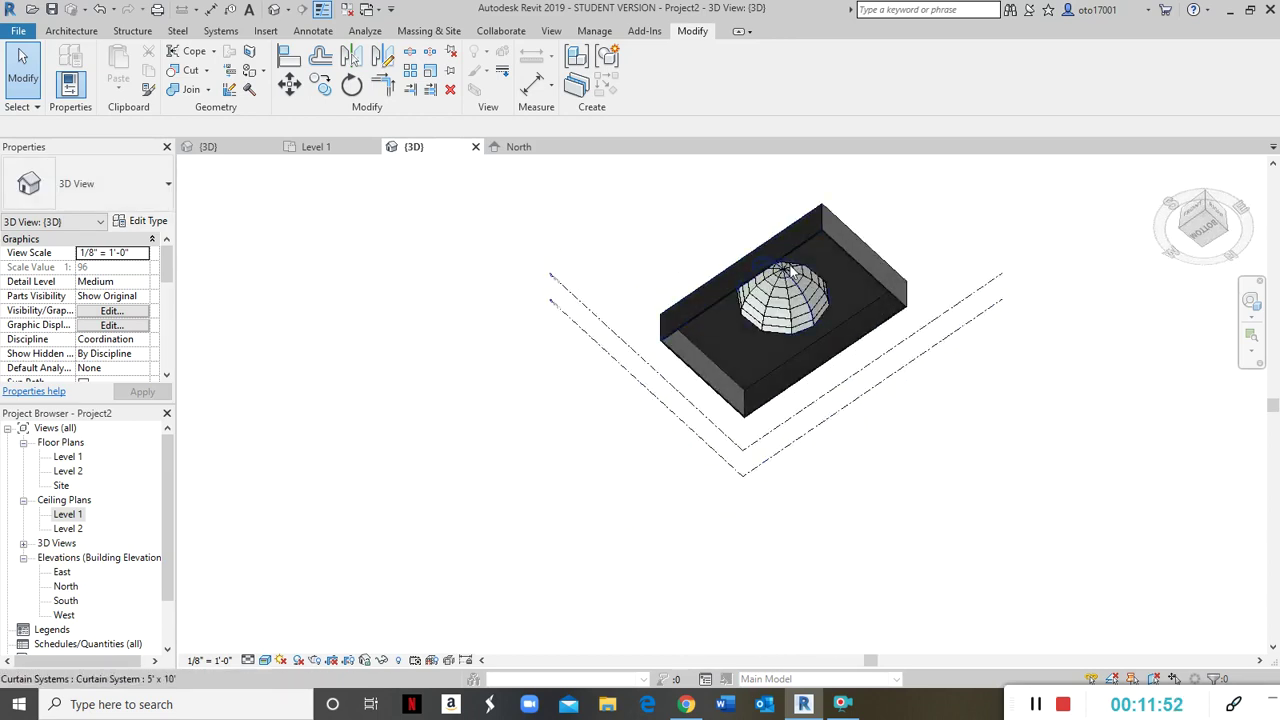
shift+middle_drag(831, 436, 920, 631)
shift+middle_drag(894, 391, 831, 608)
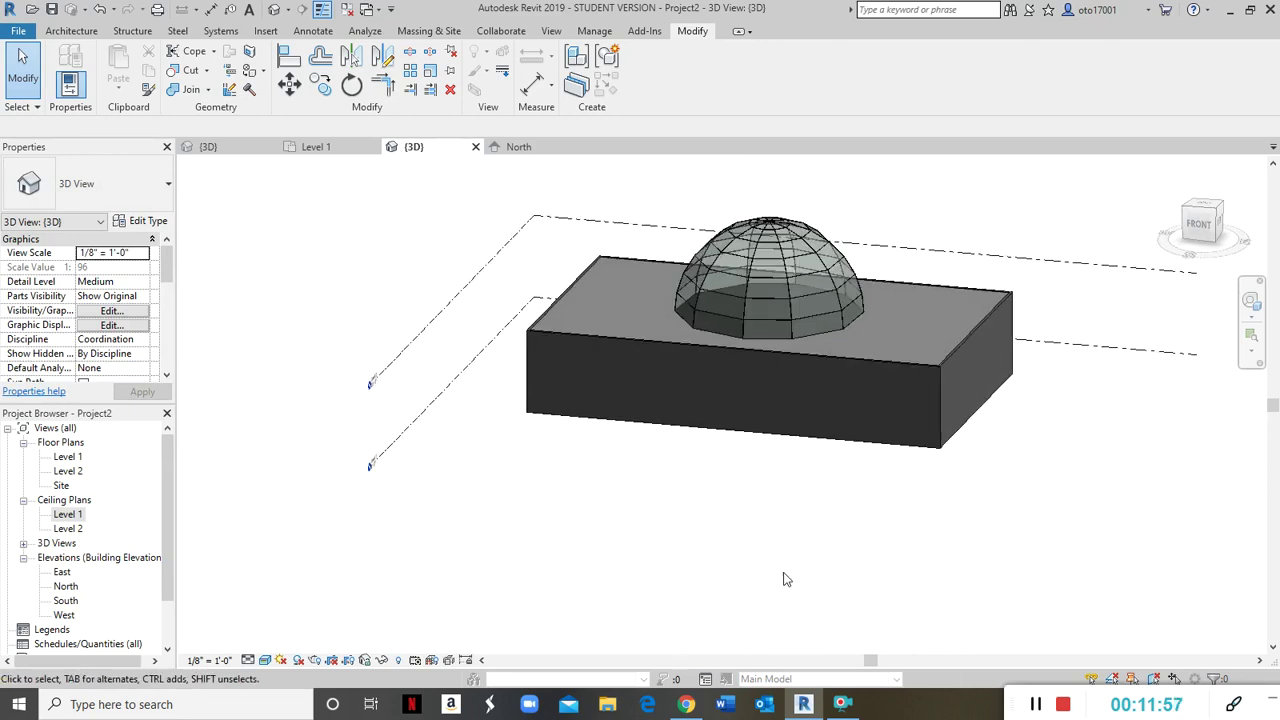
shift+middle_drag(743, 520, 981, 695)
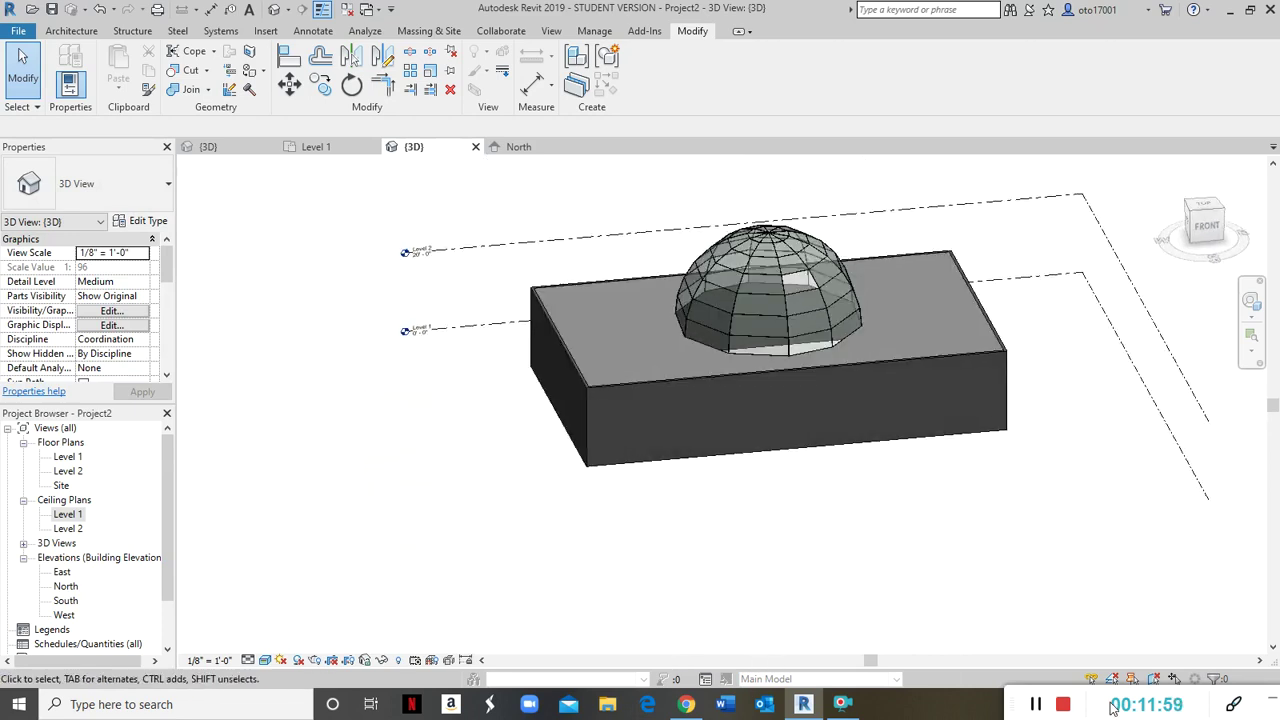